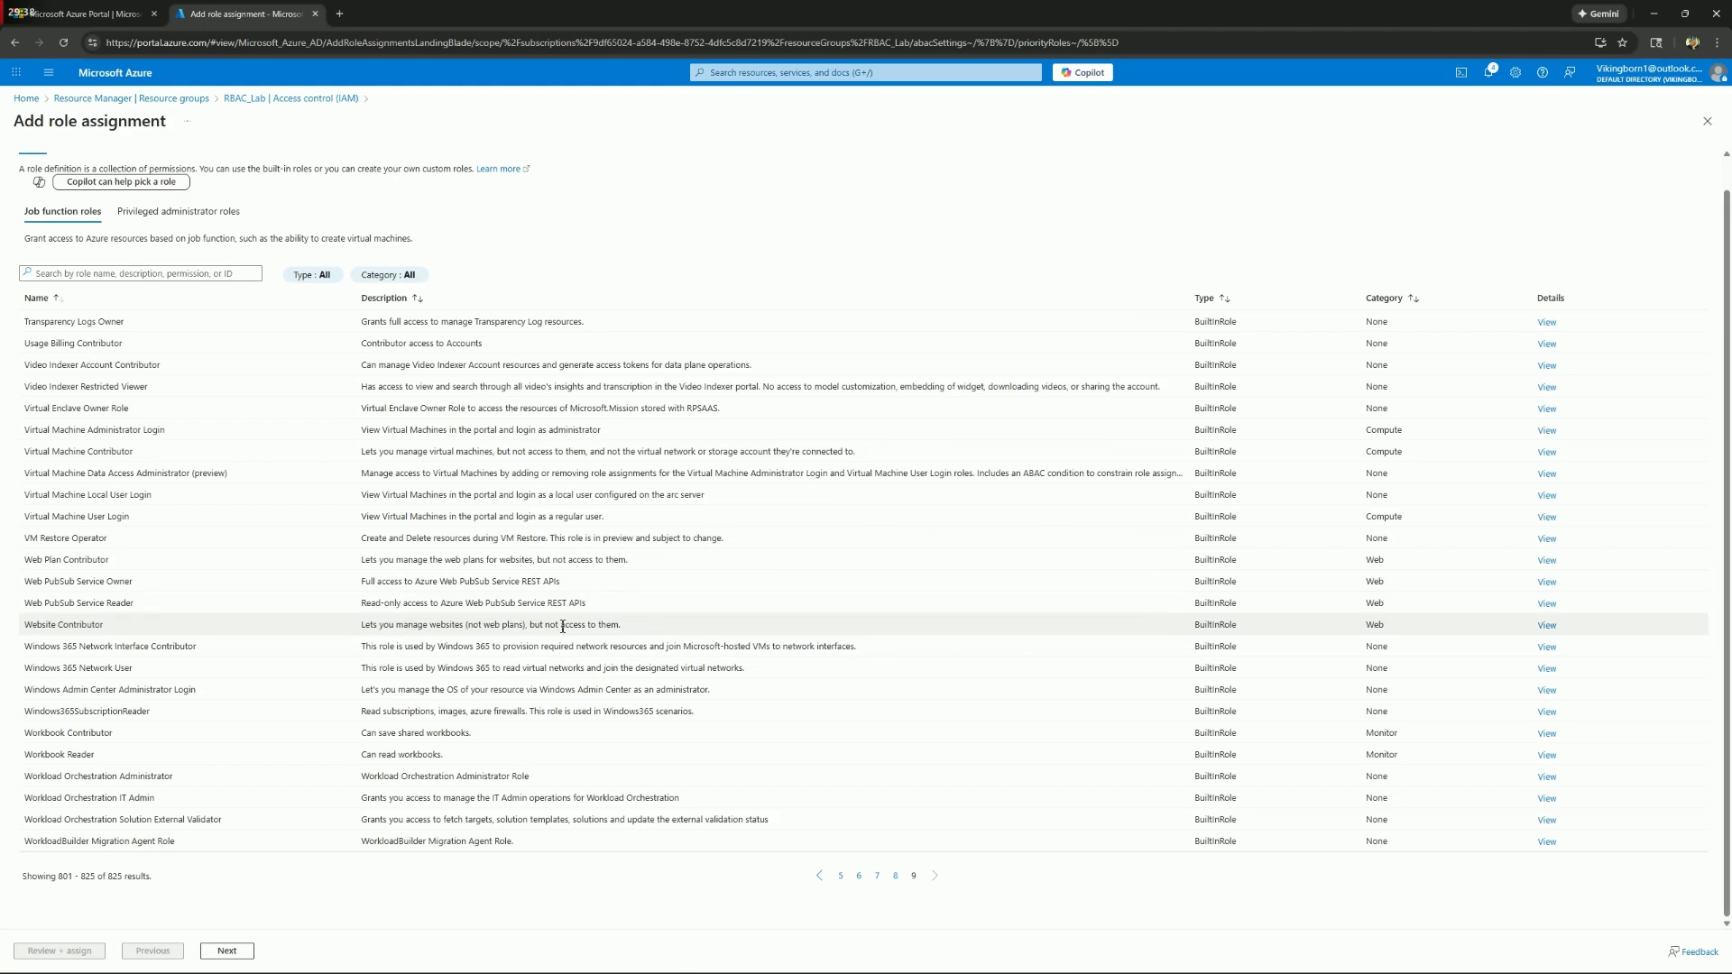
Assign the Virtual Machine Contributor role on the RBAC_Lab resource group to the Test1 user
{"action": "left_click", "coordinate": [172, 455]}
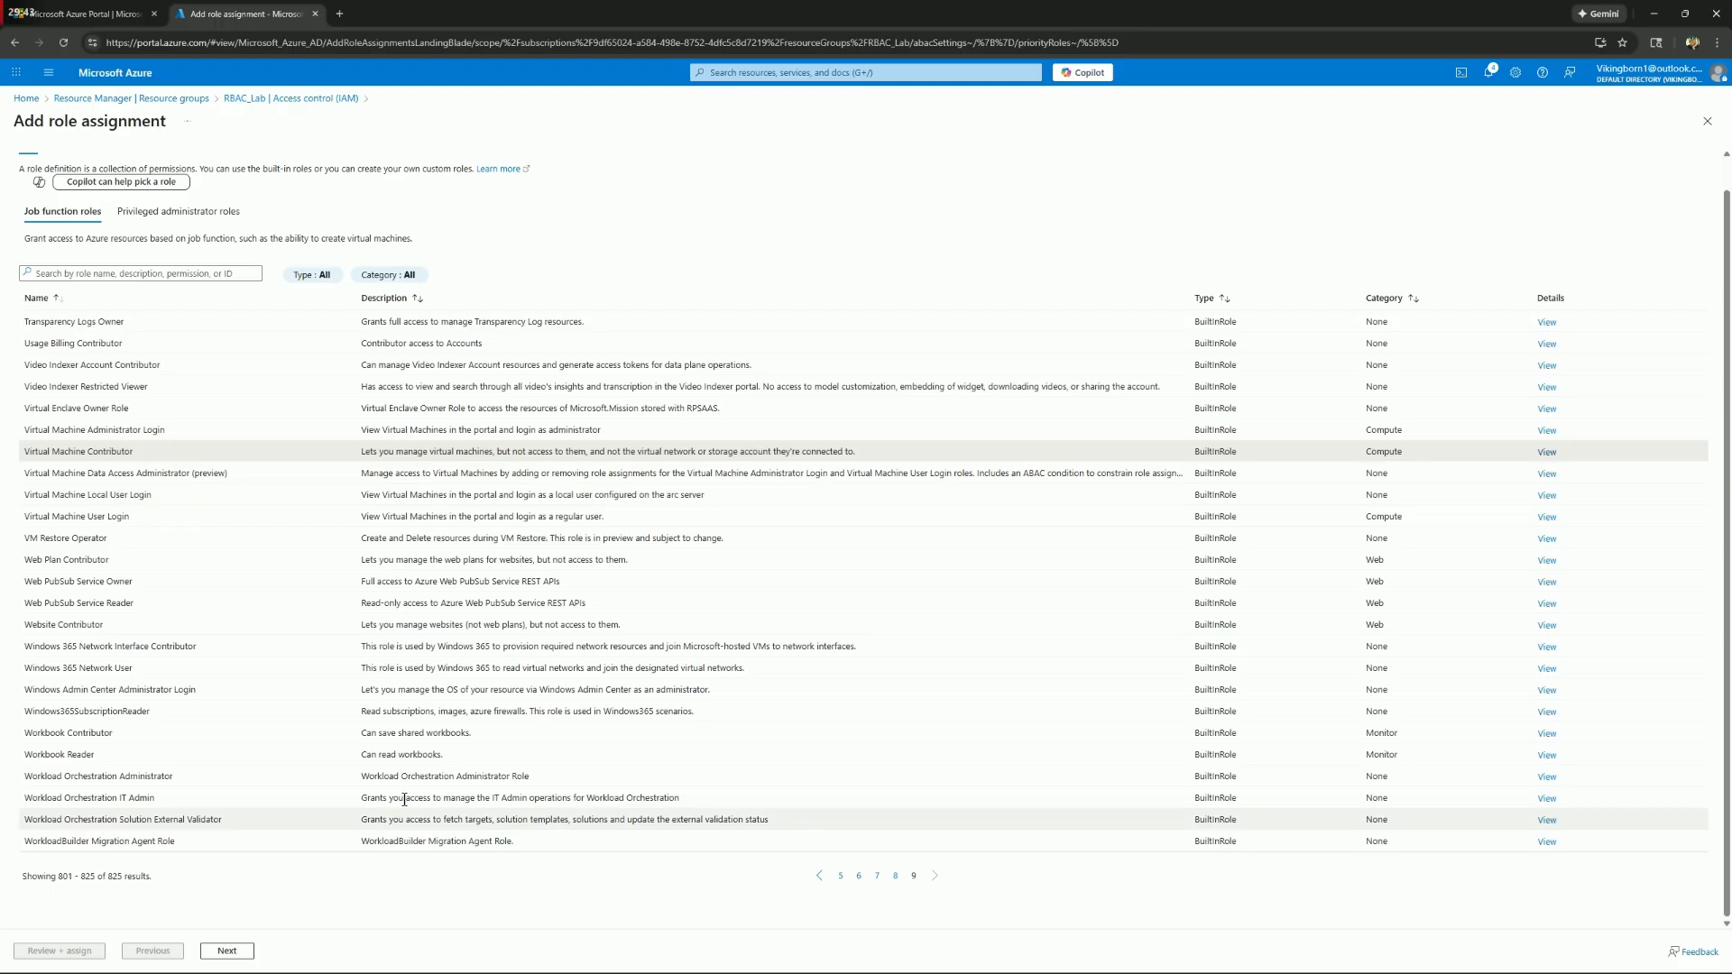
{"action": "left_click", "coordinate": [235, 954]}
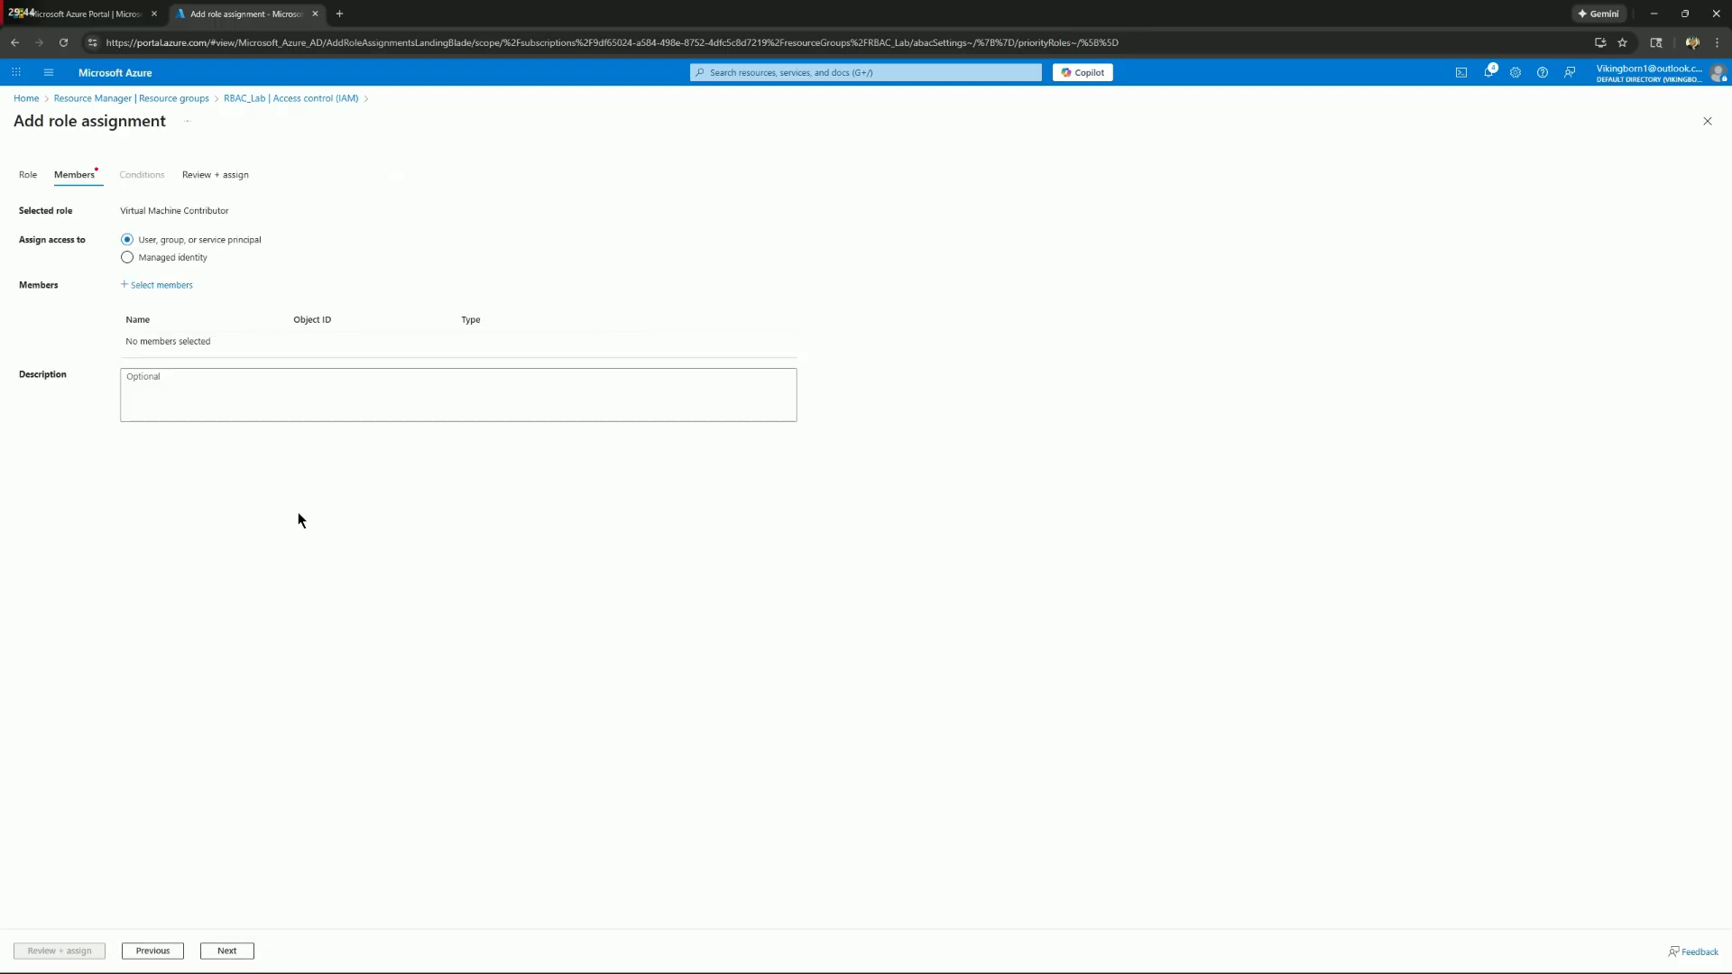
{"action": "left_click", "coordinate": [164, 285]}
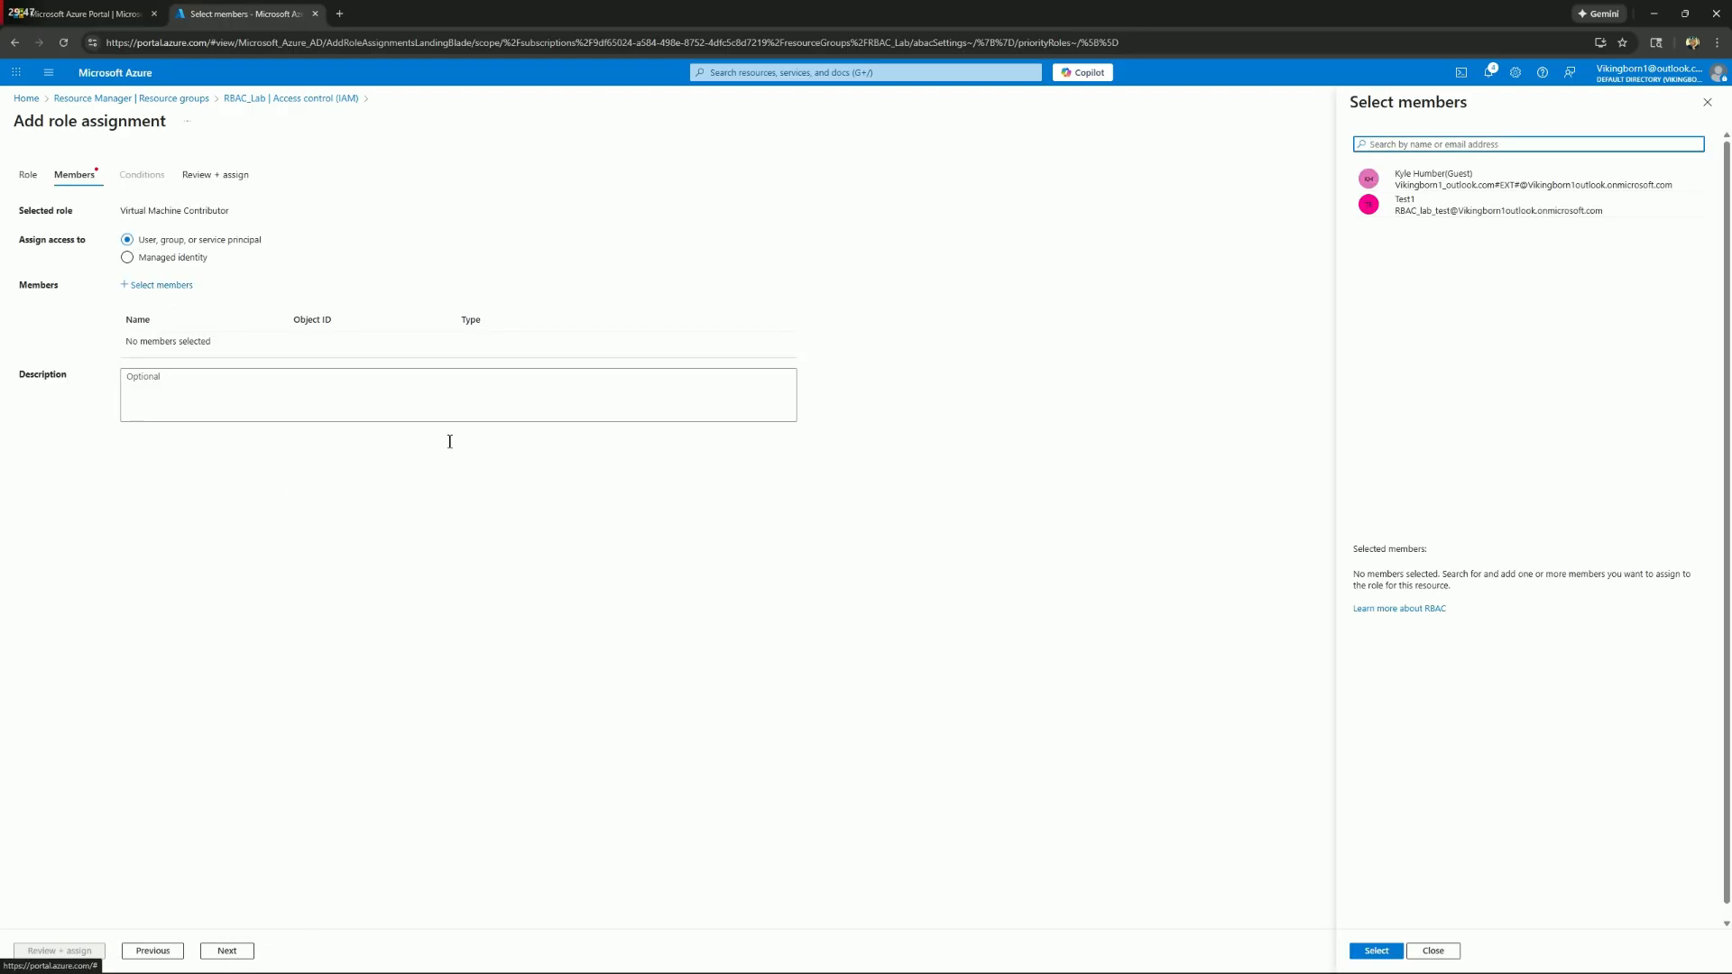
{"action": "left_click", "coordinate": [1488, 204]}
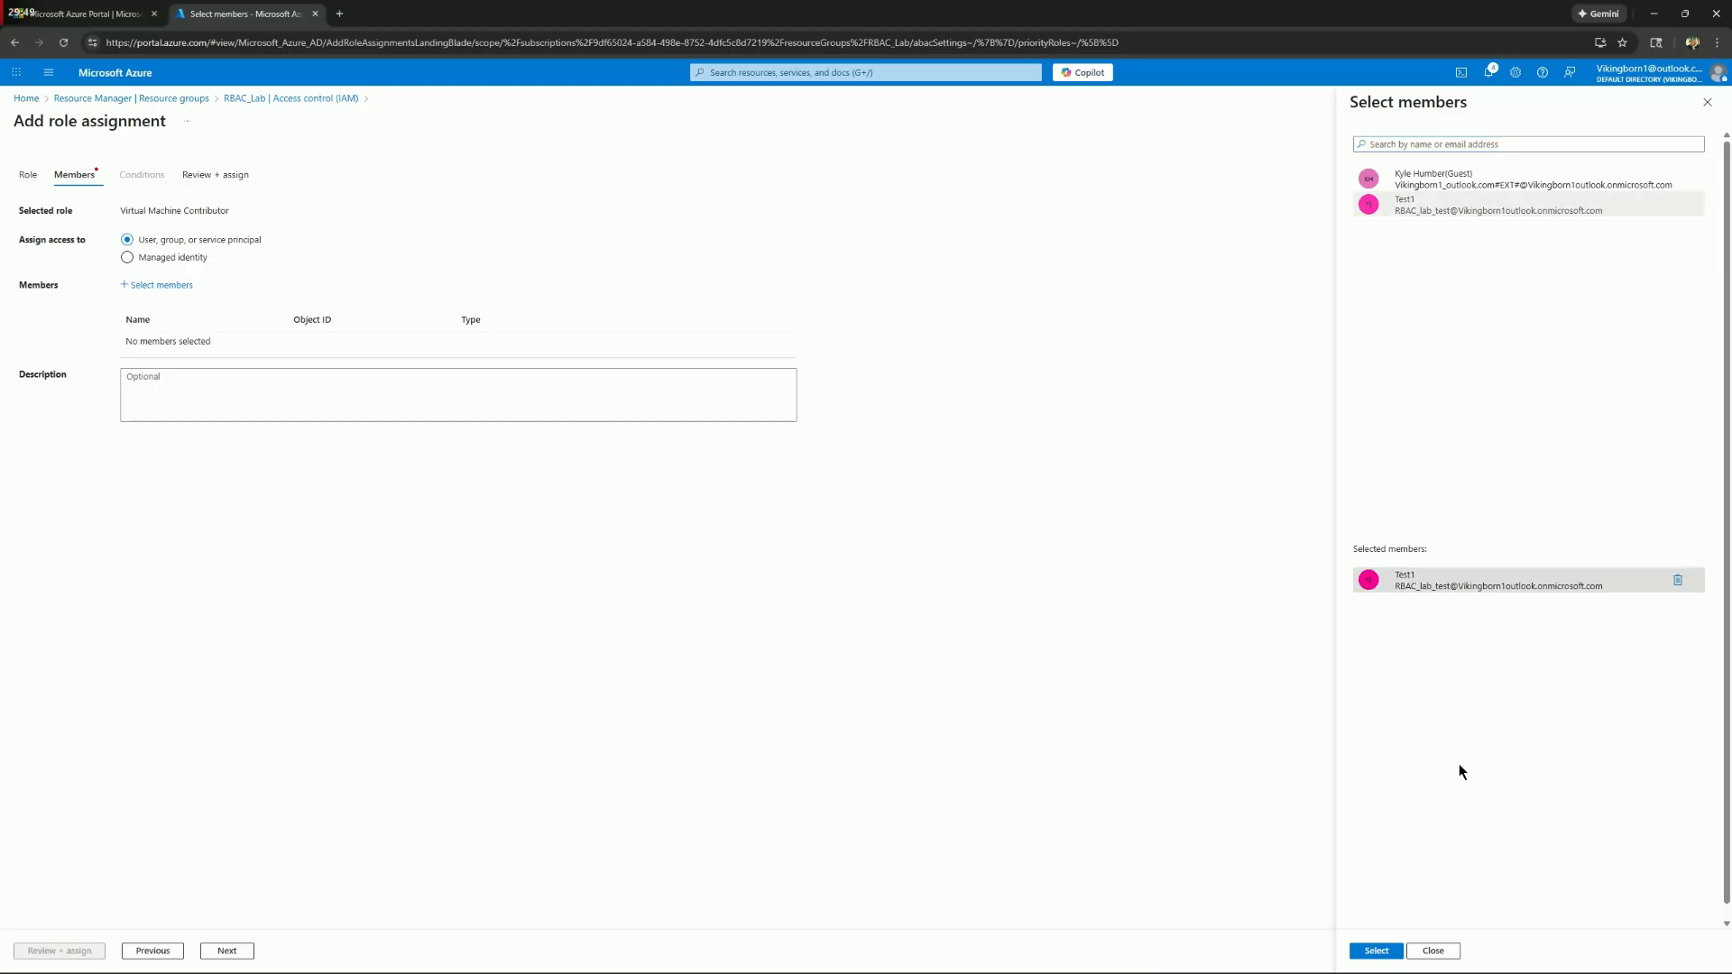
{"action": "left_click", "coordinate": [1377, 951]}
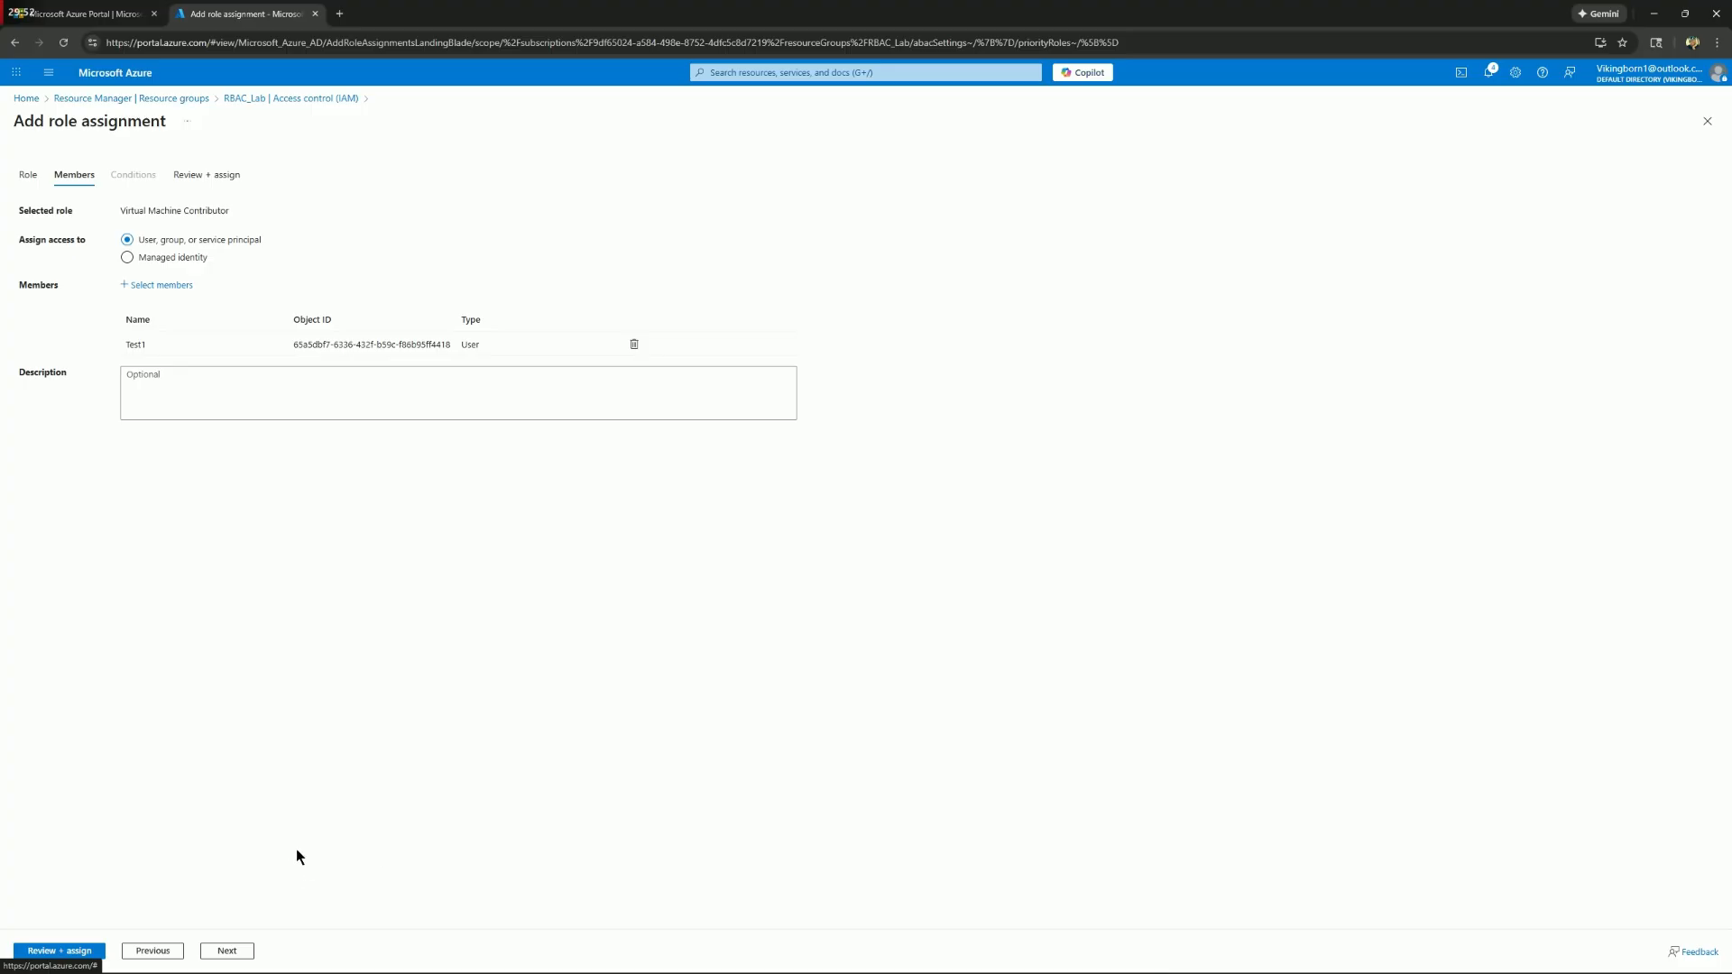
{"action": "left_click", "coordinate": [241, 953]}
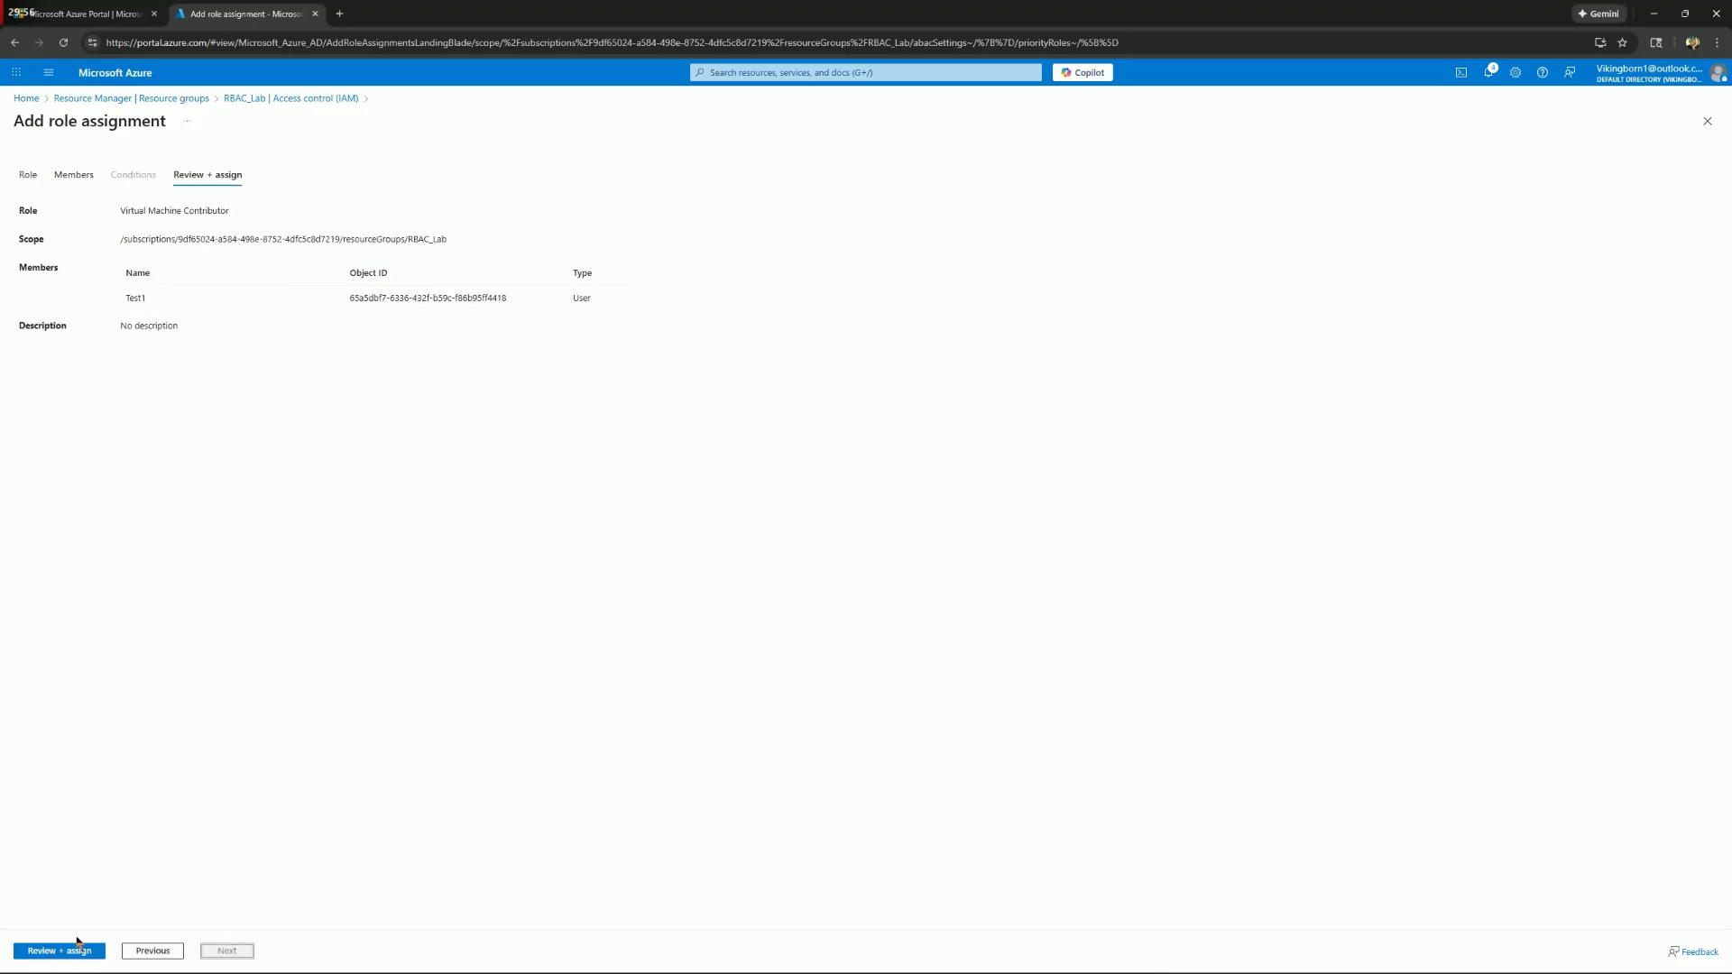
{"action": "left_click", "coordinate": [45, 950]}
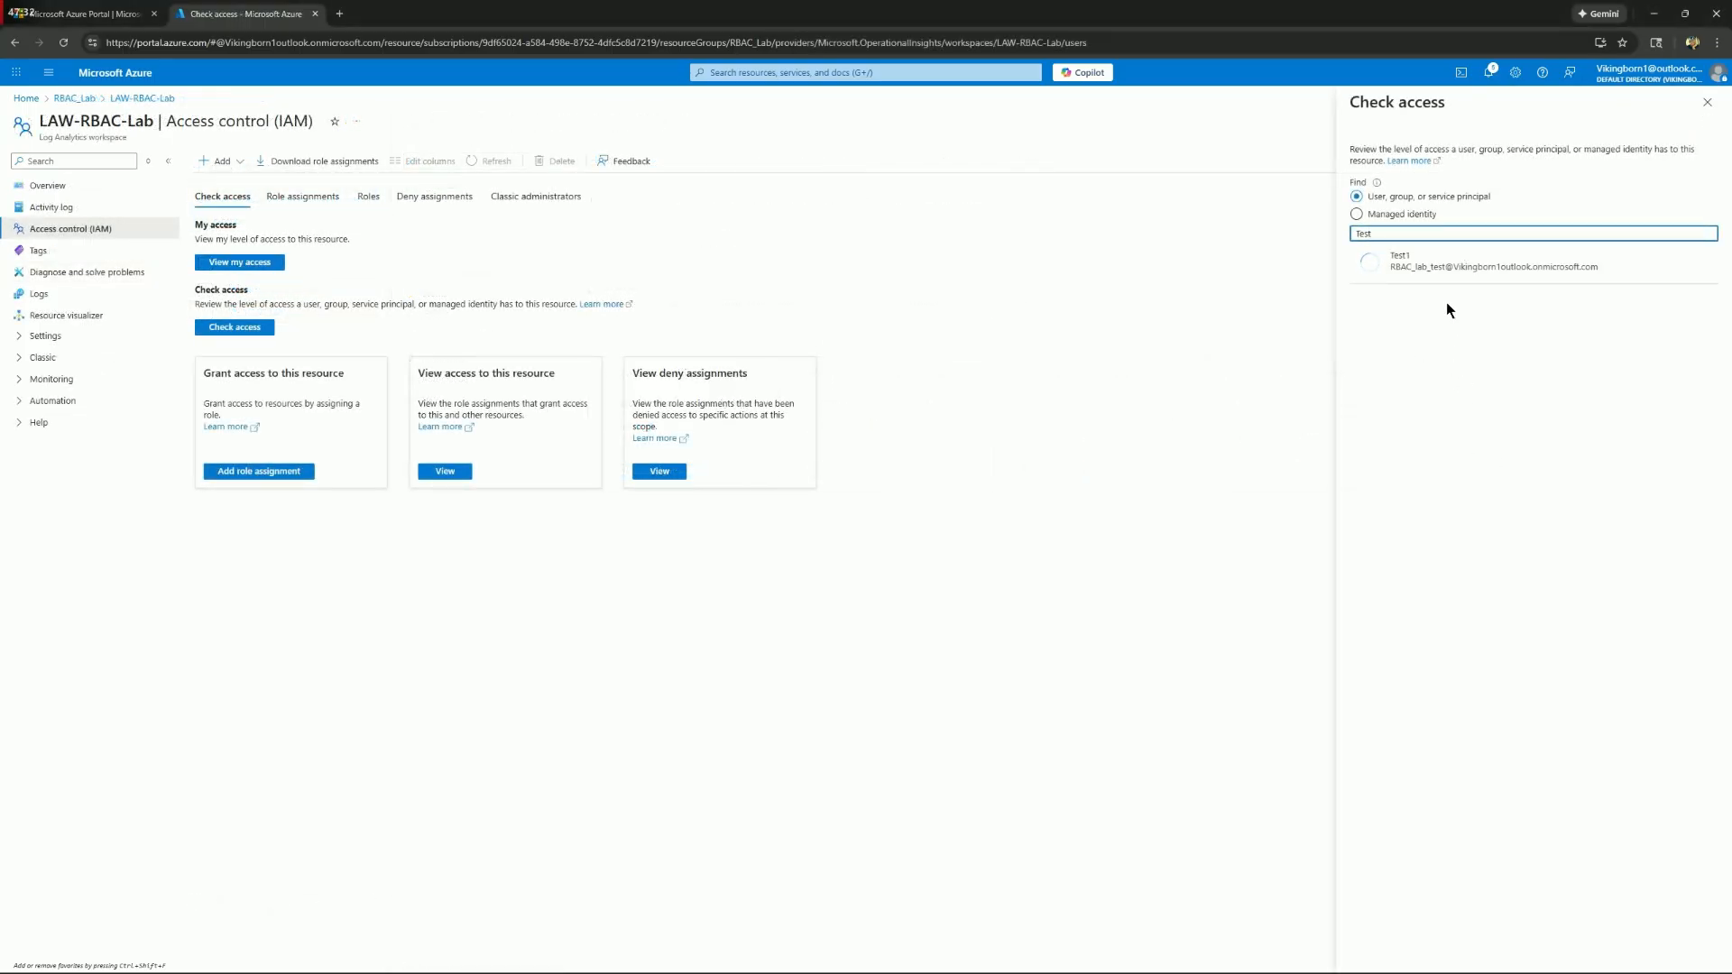
Check the Test1 user's current role assignments on the LAW-RBAC-Lab workspace and return to the portal home
{"action": "left_click", "coordinate": [1446, 275]}
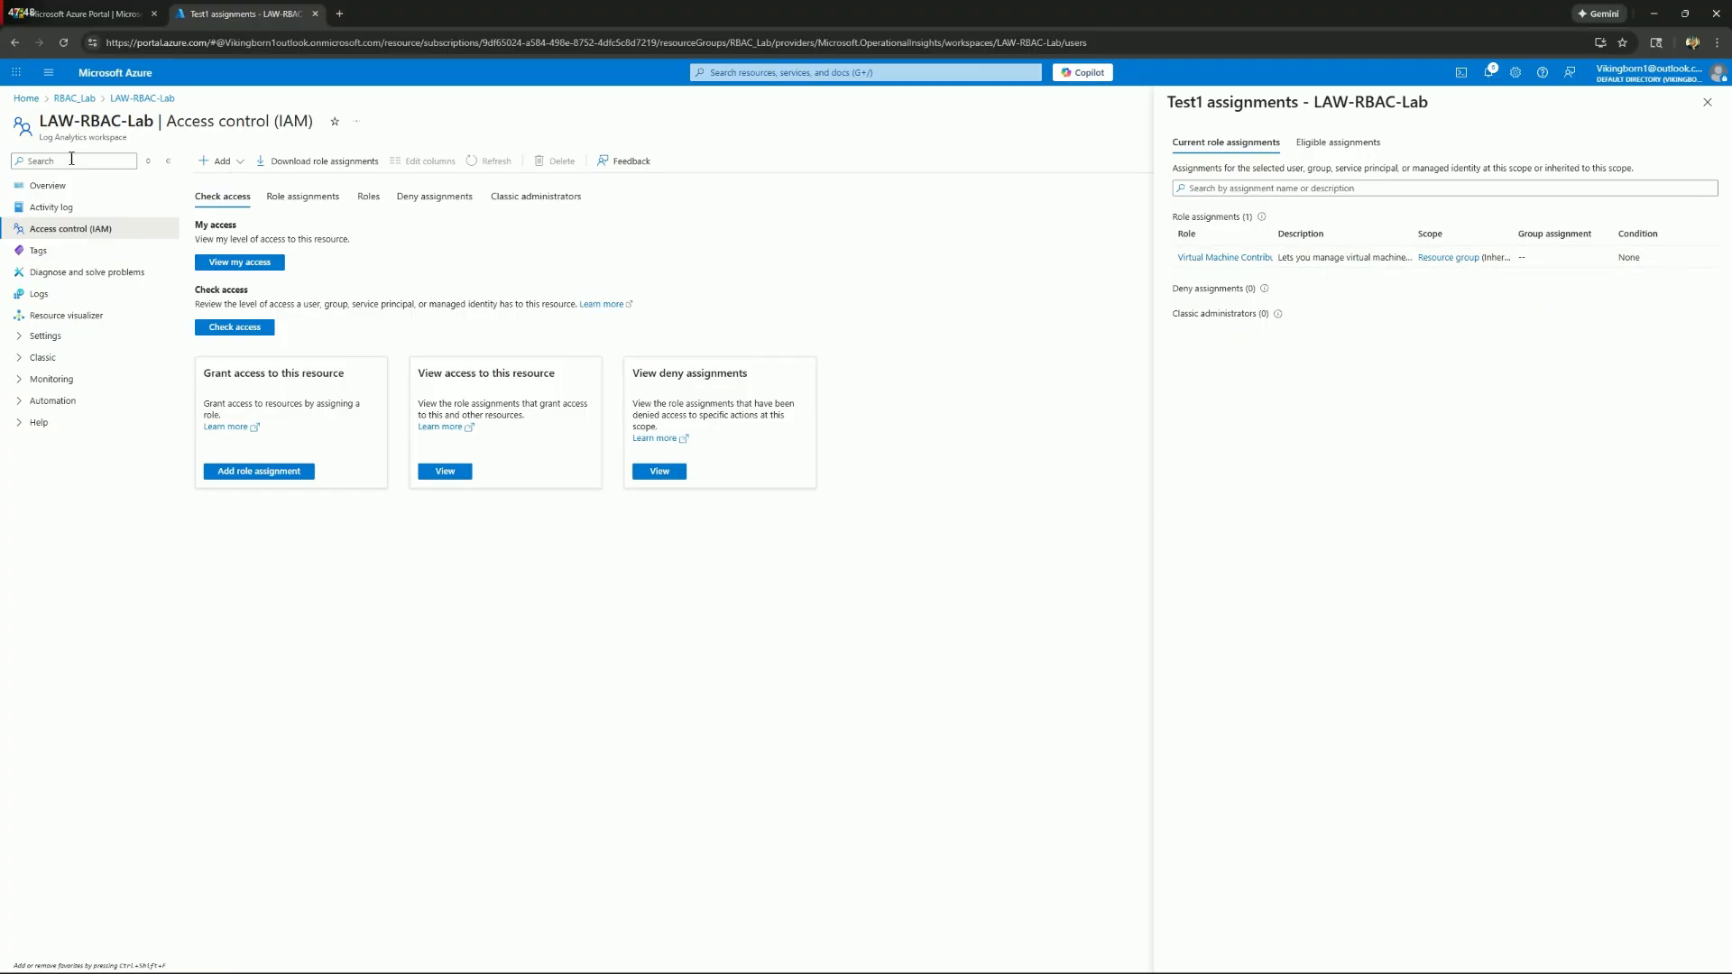
{"action": "left_click", "coordinate": [23, 97]}
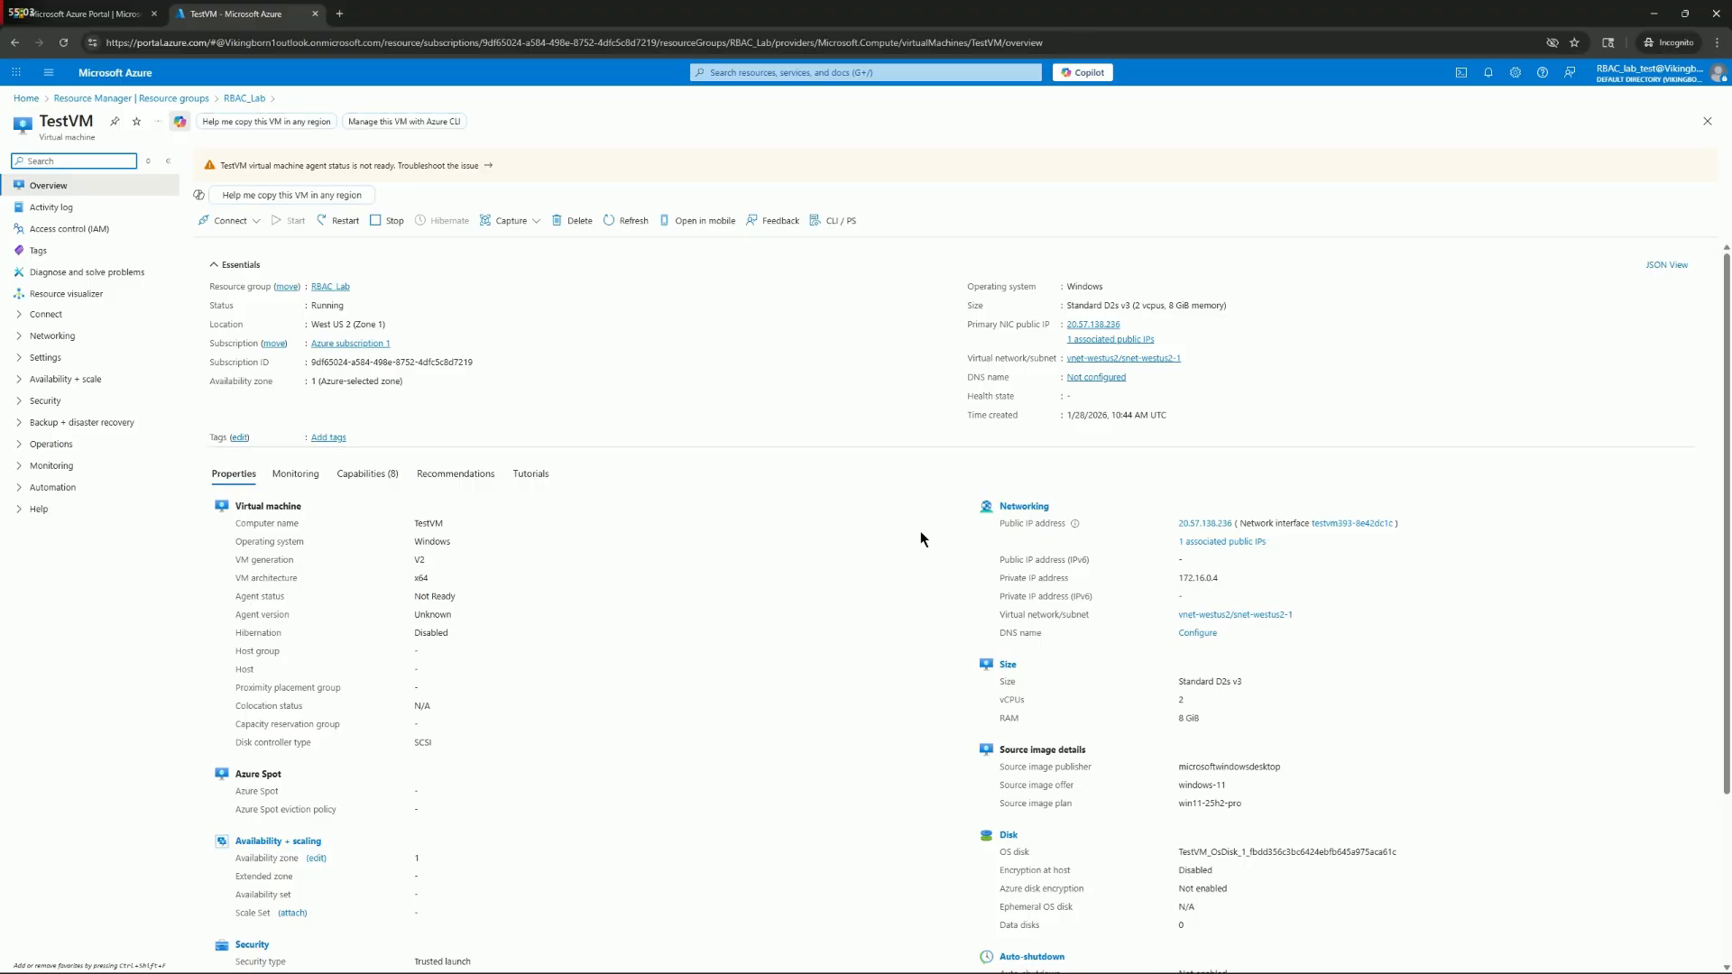
Restart the TestVM virtual machine and confirm the restart
{"action": "left_click", "coordinate": [345, 220]}
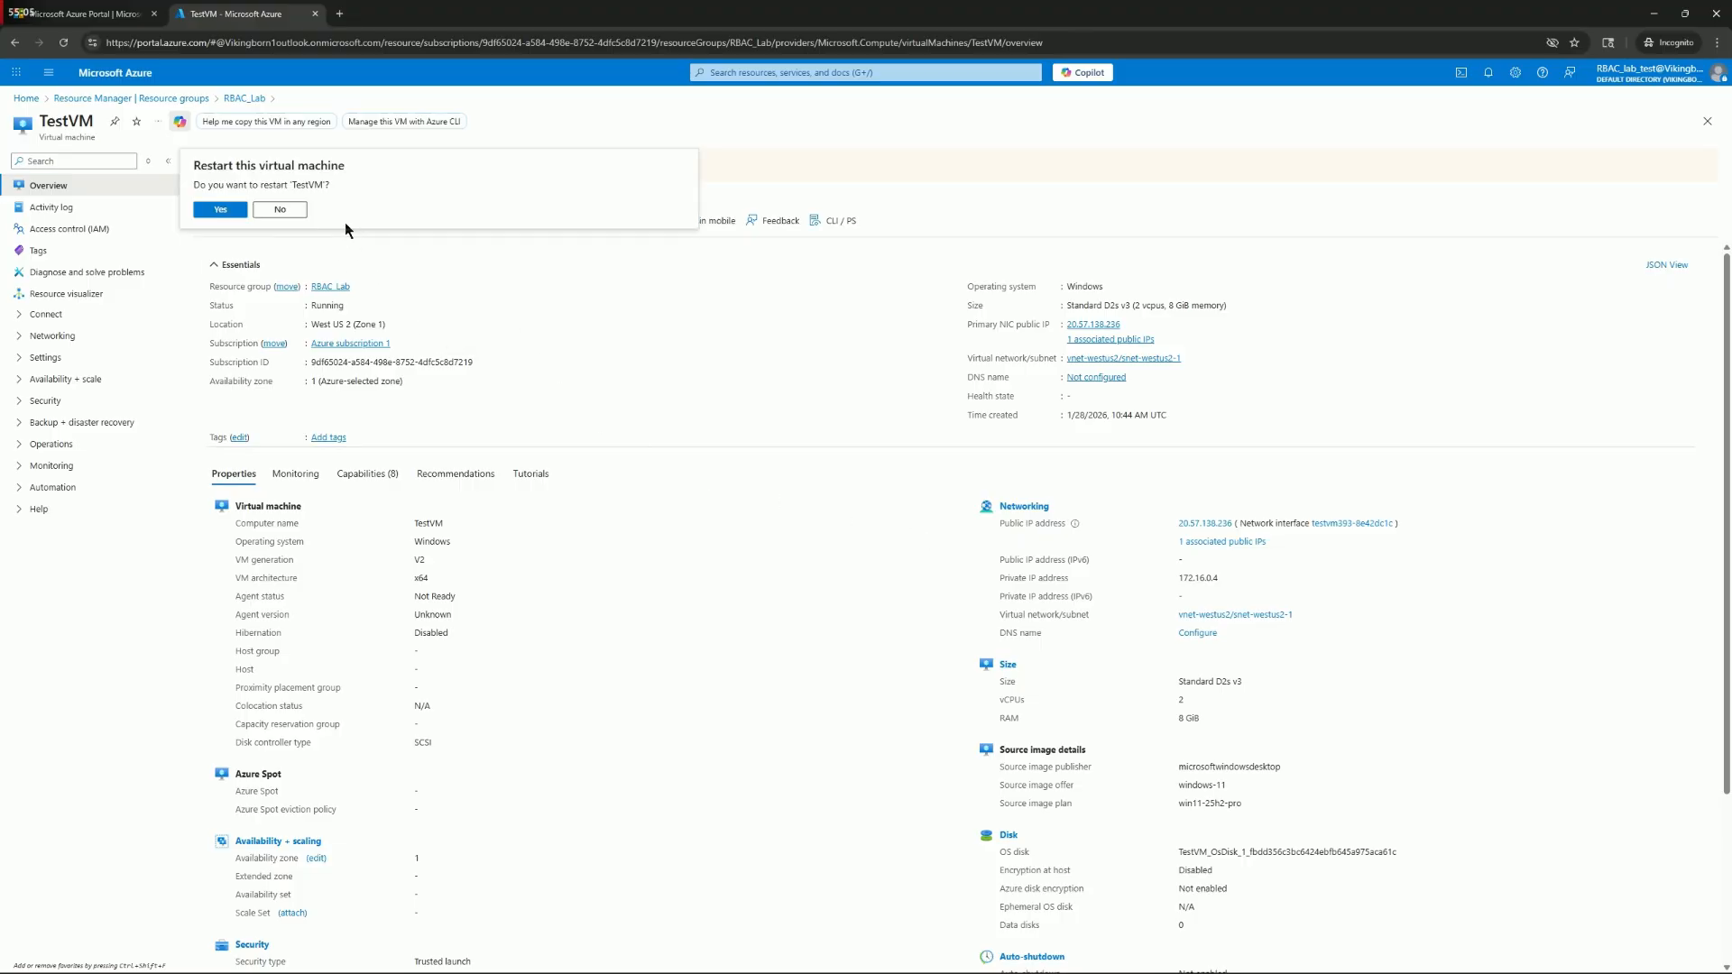
{"action": "left_click", "coordinate": [220, 209]}
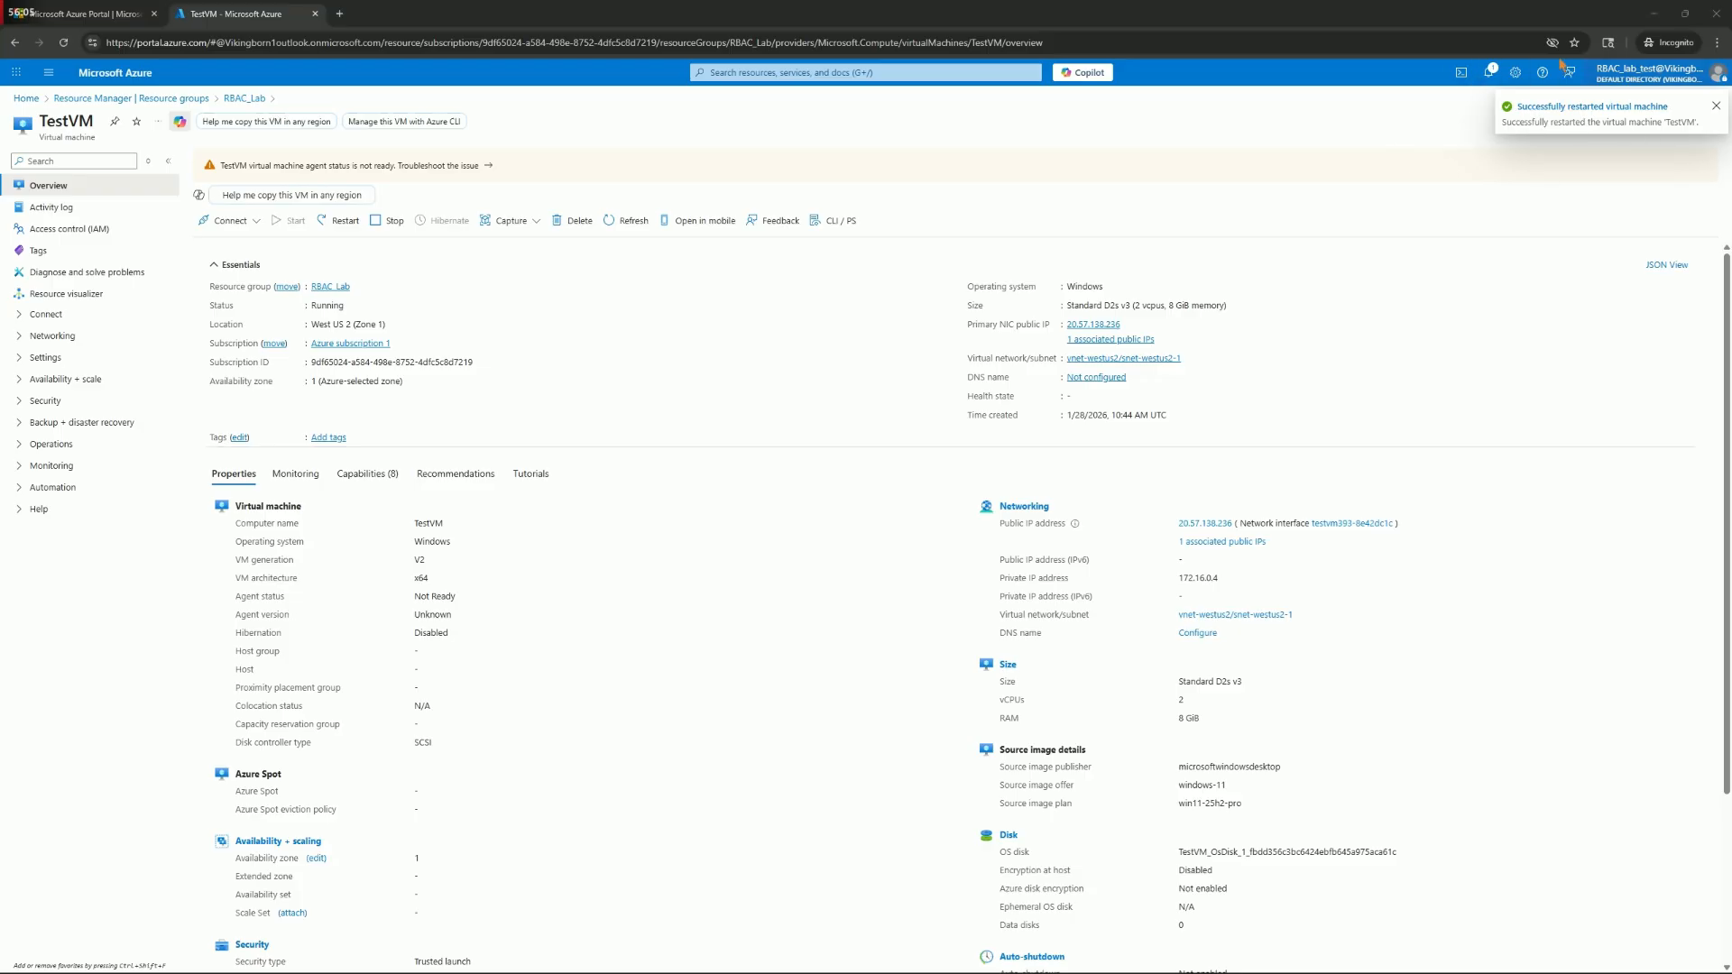
Stop the TestVM virtual machine, check the portal notifications, and start the machine again
{"action": "left_click", "coordinate": [388, 223]}
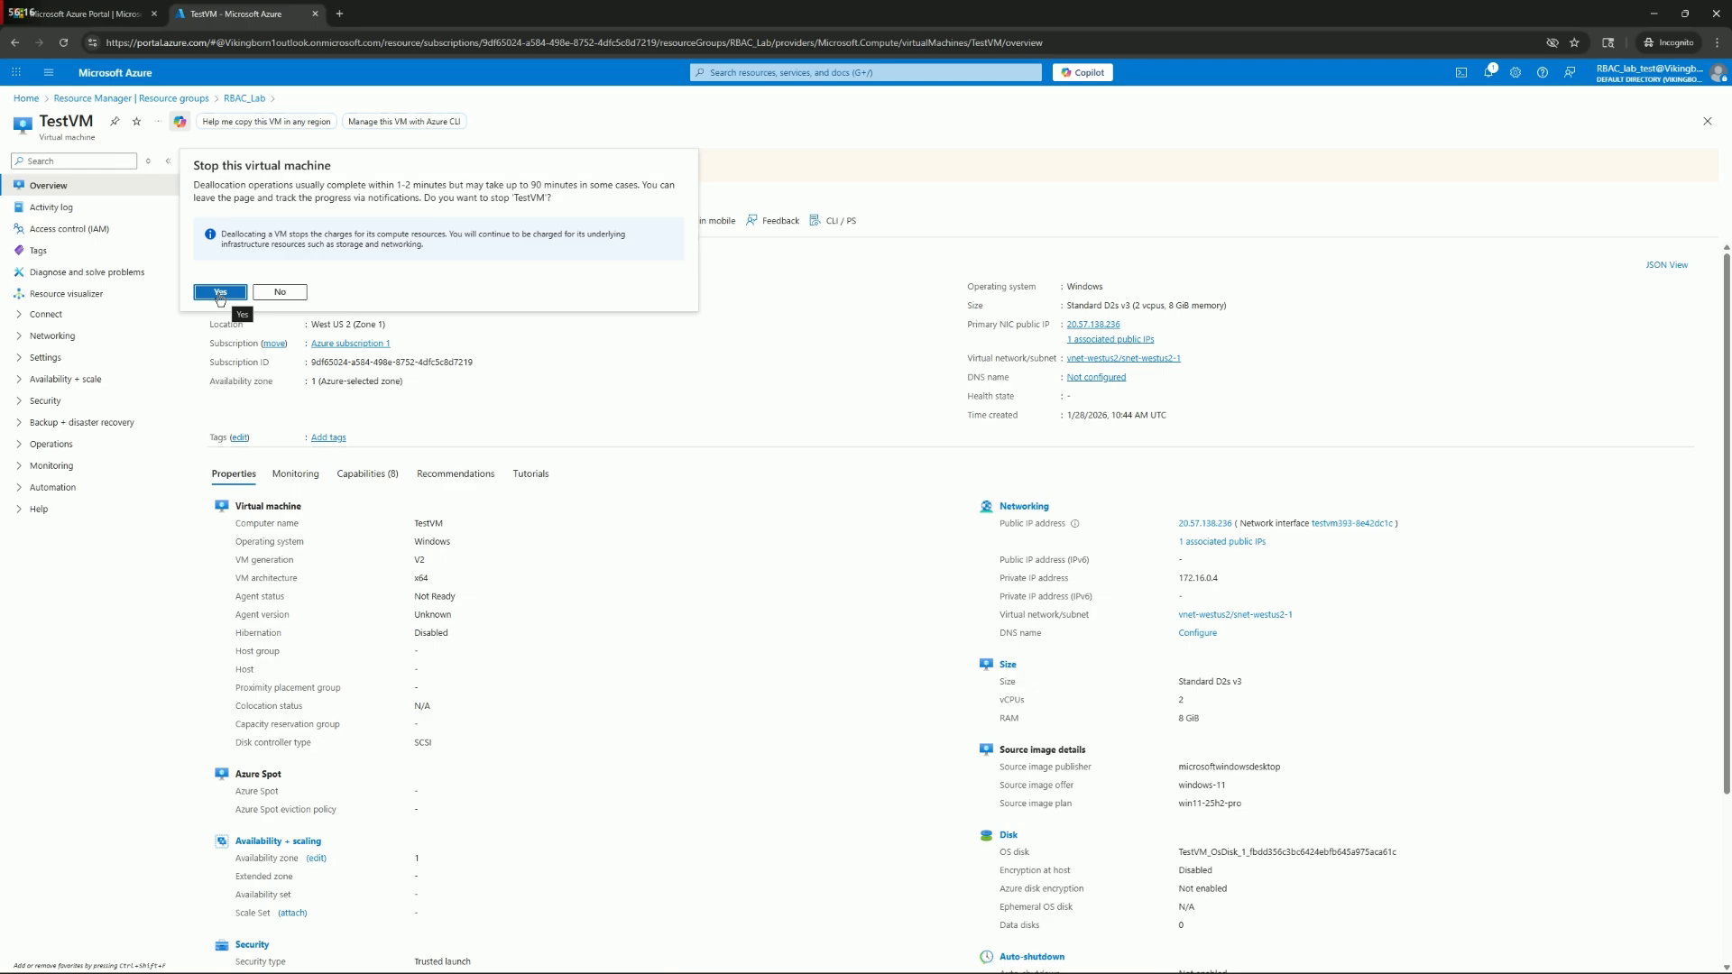
{"action": "left_click", "coordinate": [219, 293]}
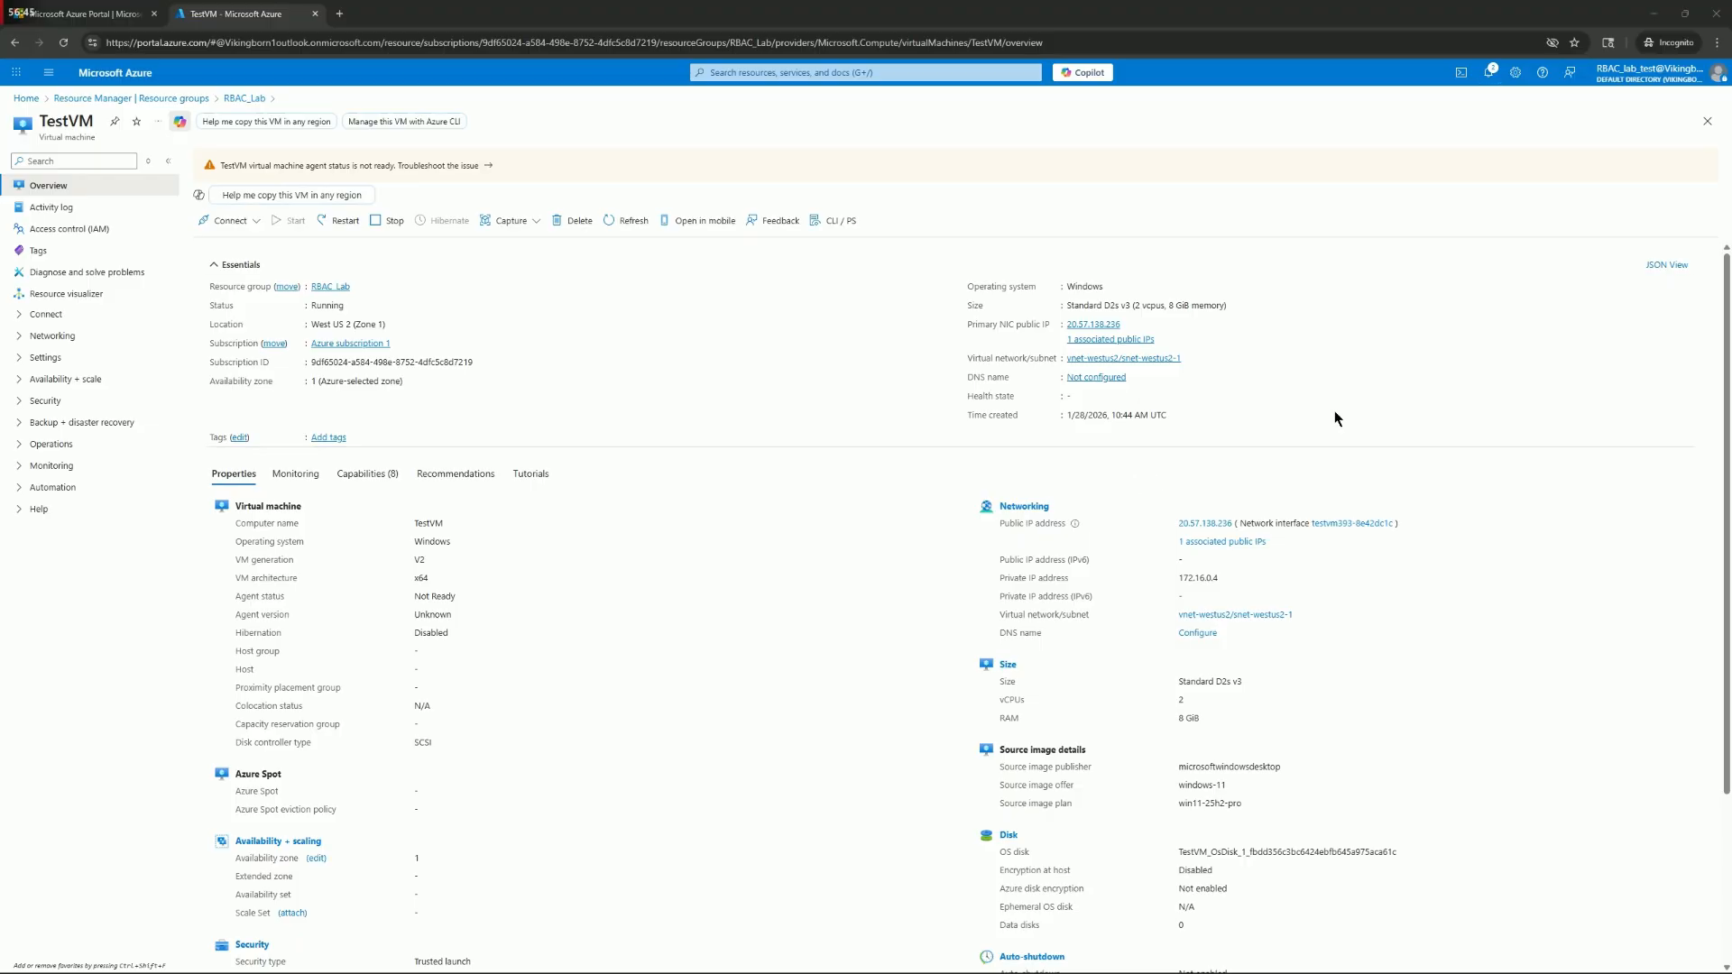
{"action": "left_click", "coordinate": [1487, 73]}
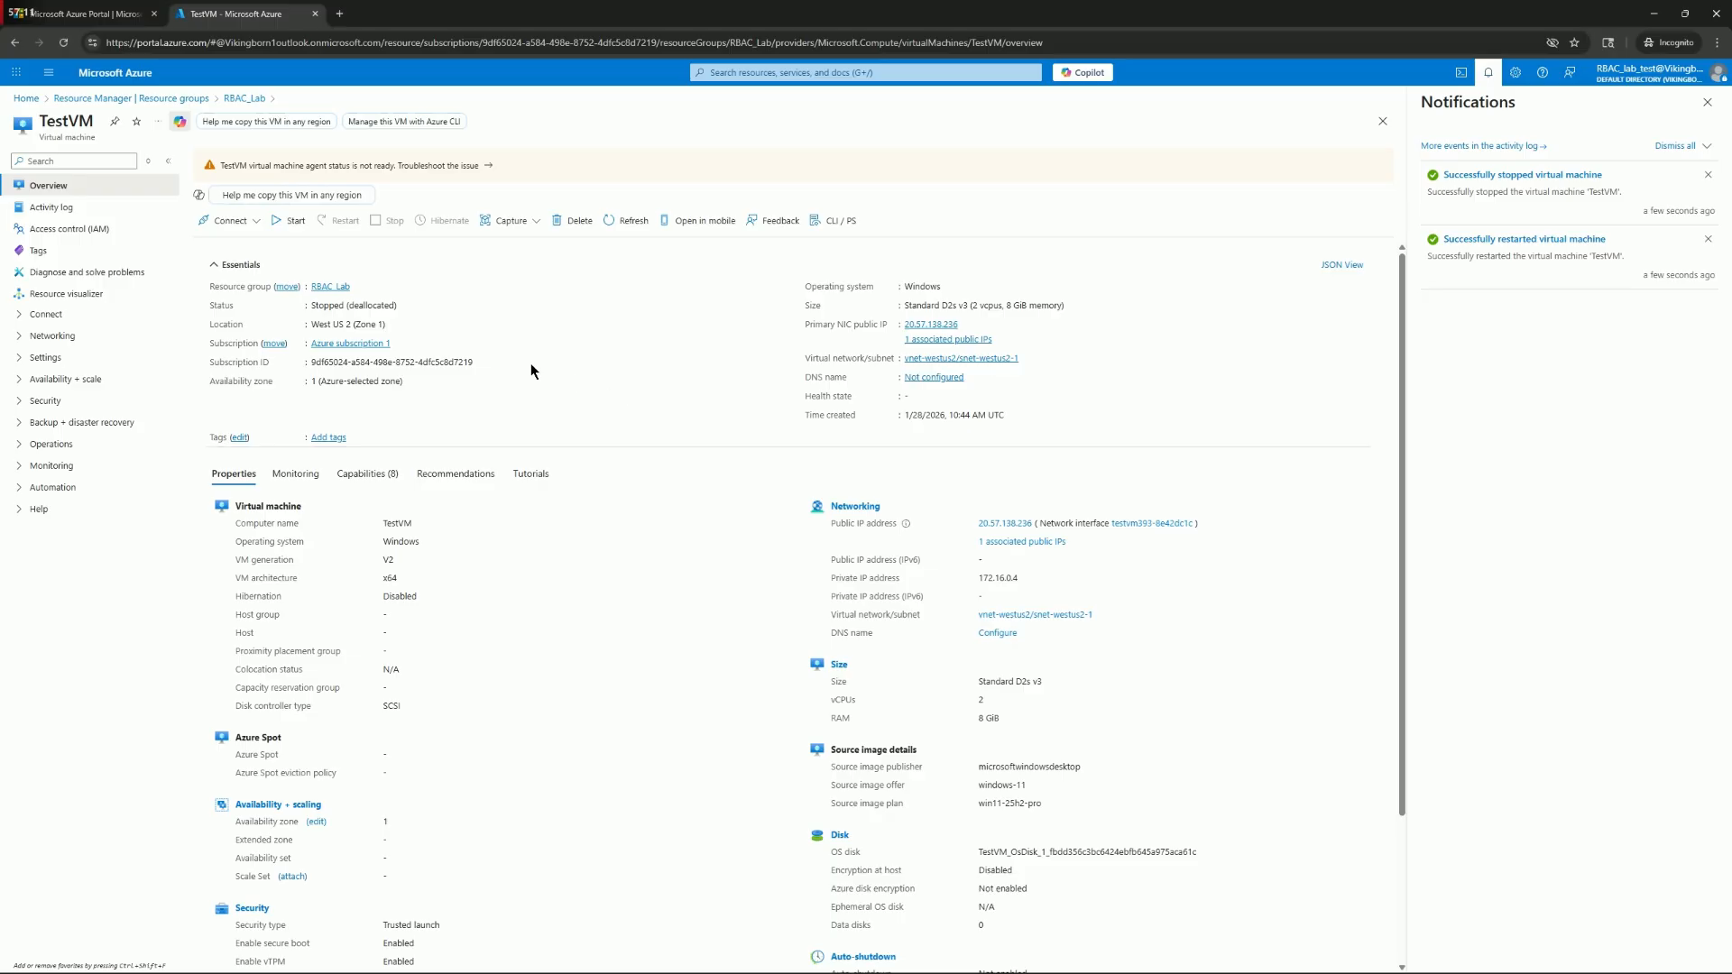
{"action": "left_click", "coordinate": [270, 225]}
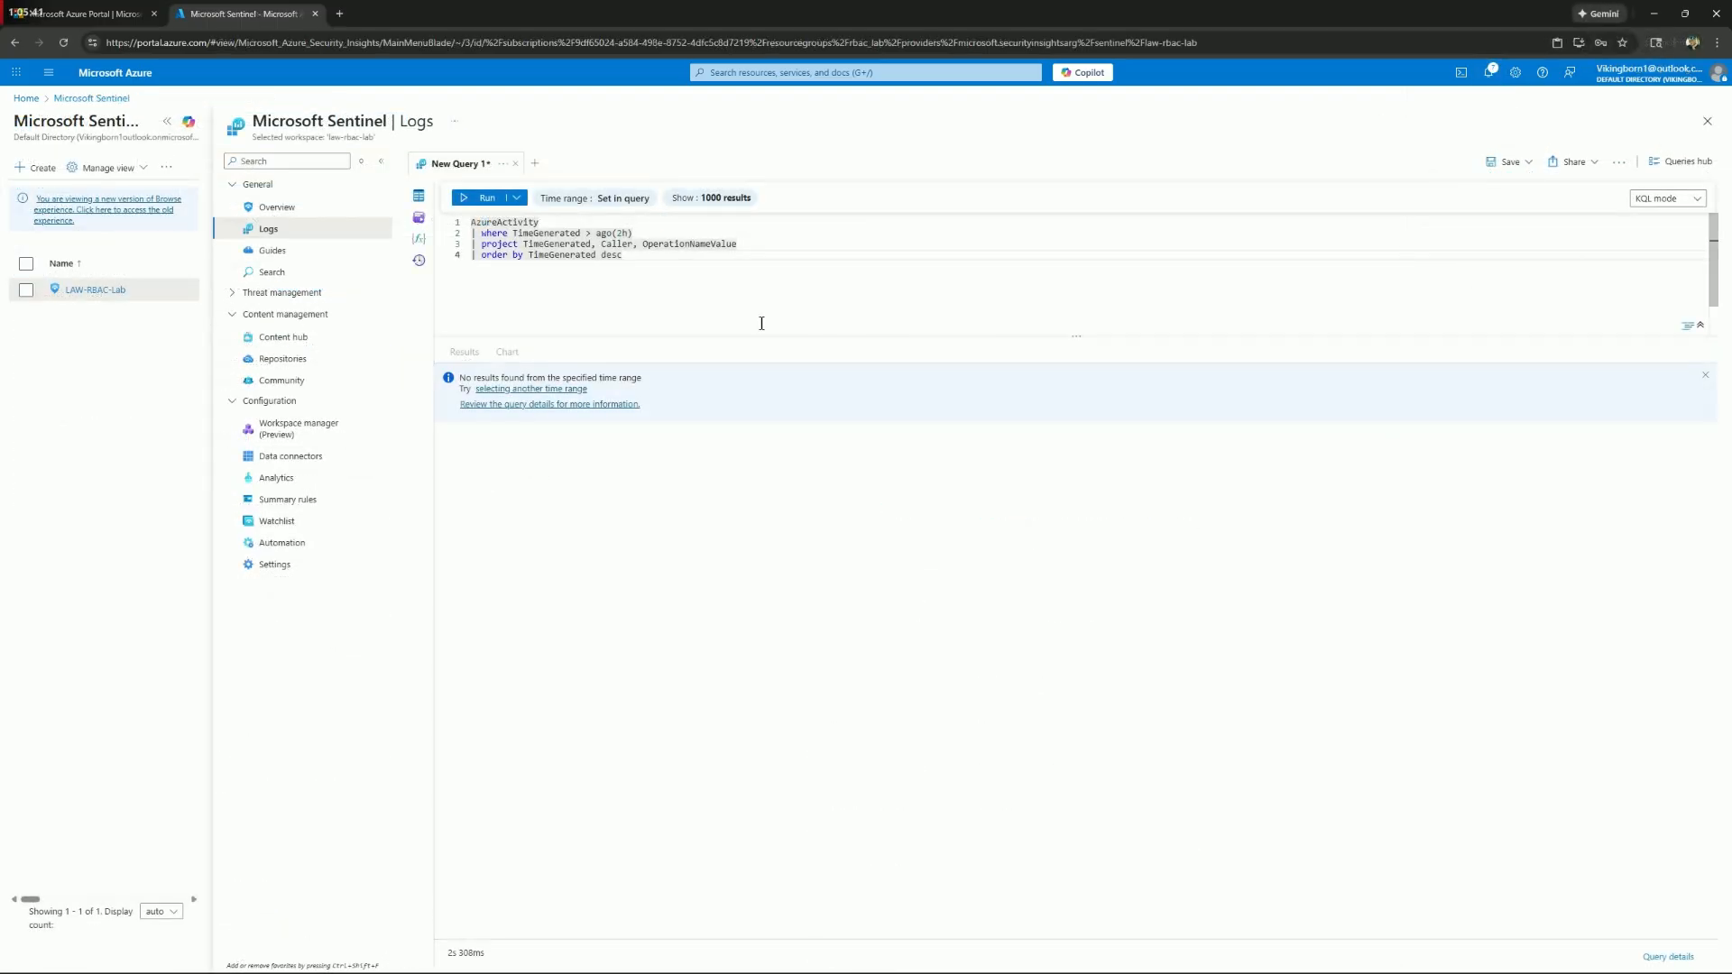
Run the AzureActivity query covering the last 2 hours in the Microsoft Sentinel logs
{"action": "left_click", "coordinate": [490, 197]}
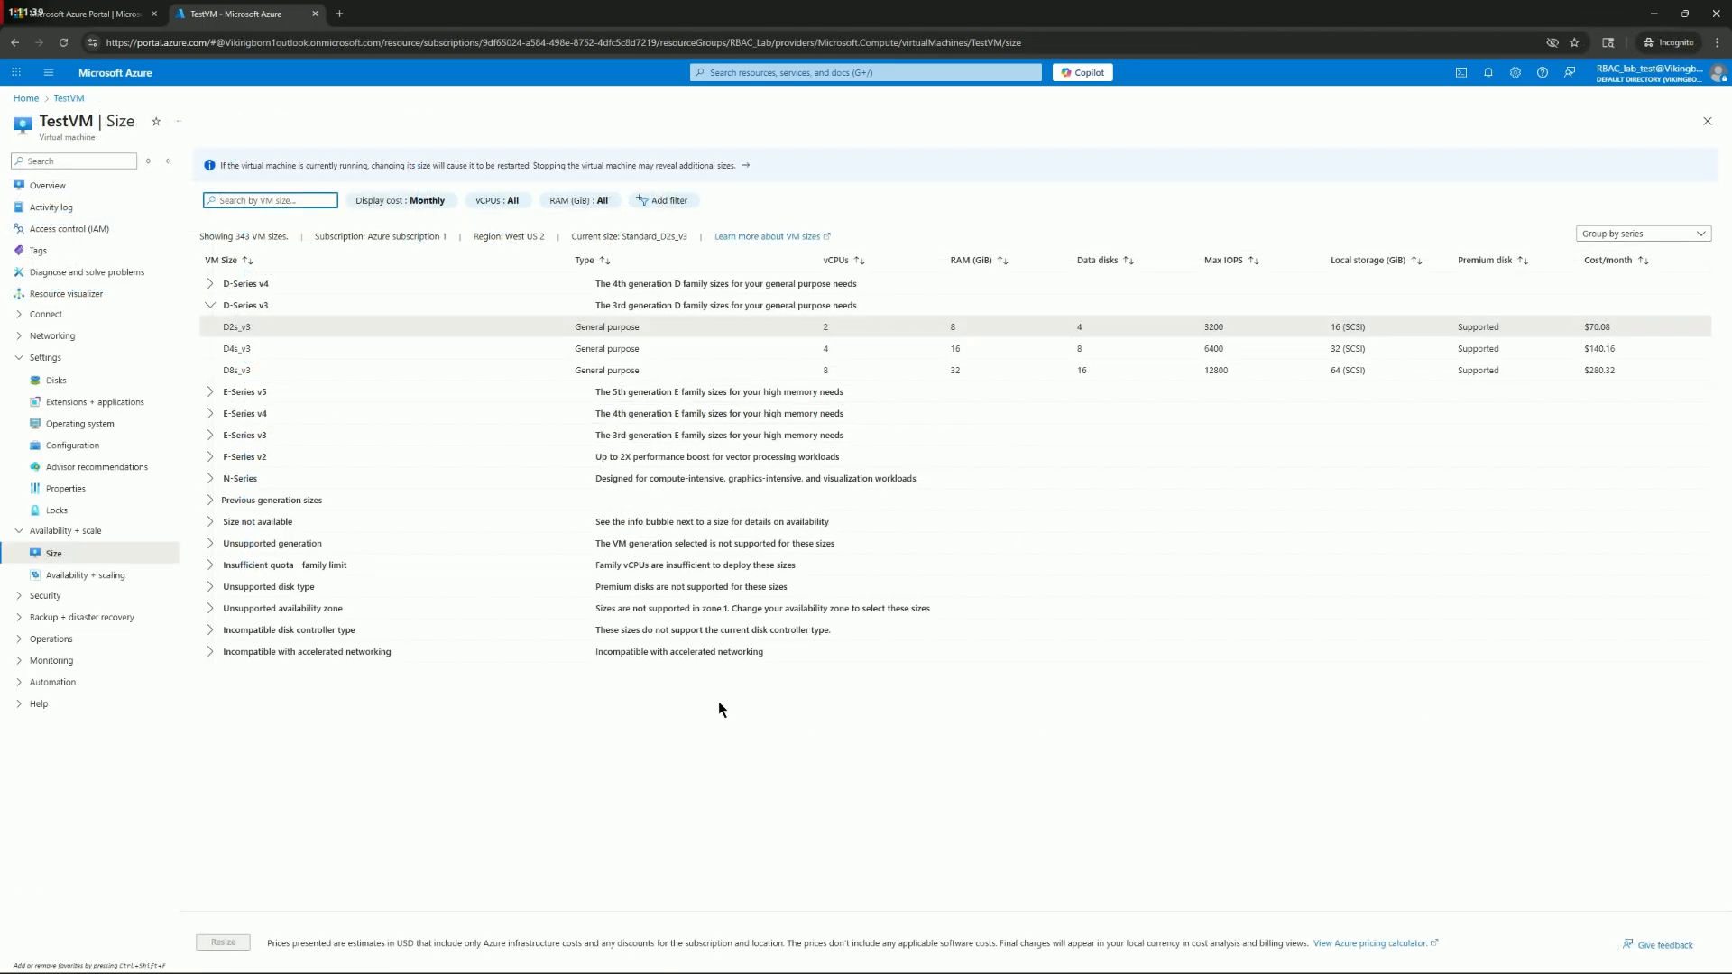
Resize the TestVM virtual machine to D4s_v3 and confirm the resize
{"action": "left_click", "coordinate": [237, 350]}
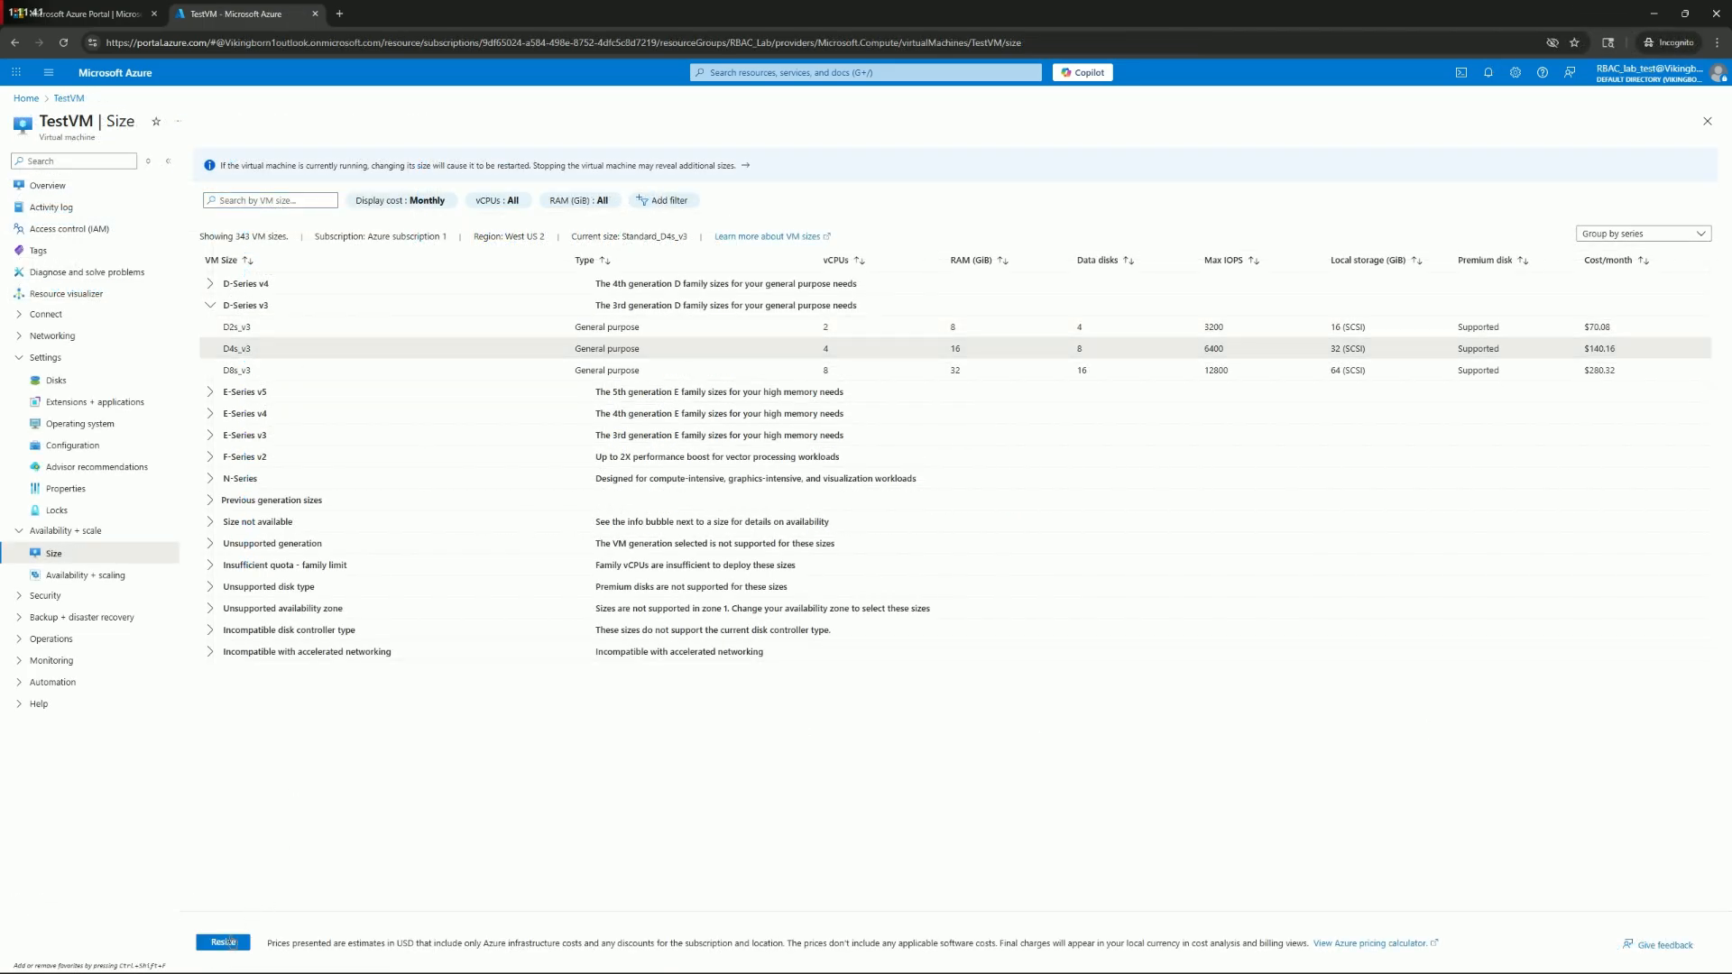
{"action": "left_click", "coordinate": [225, 942]}
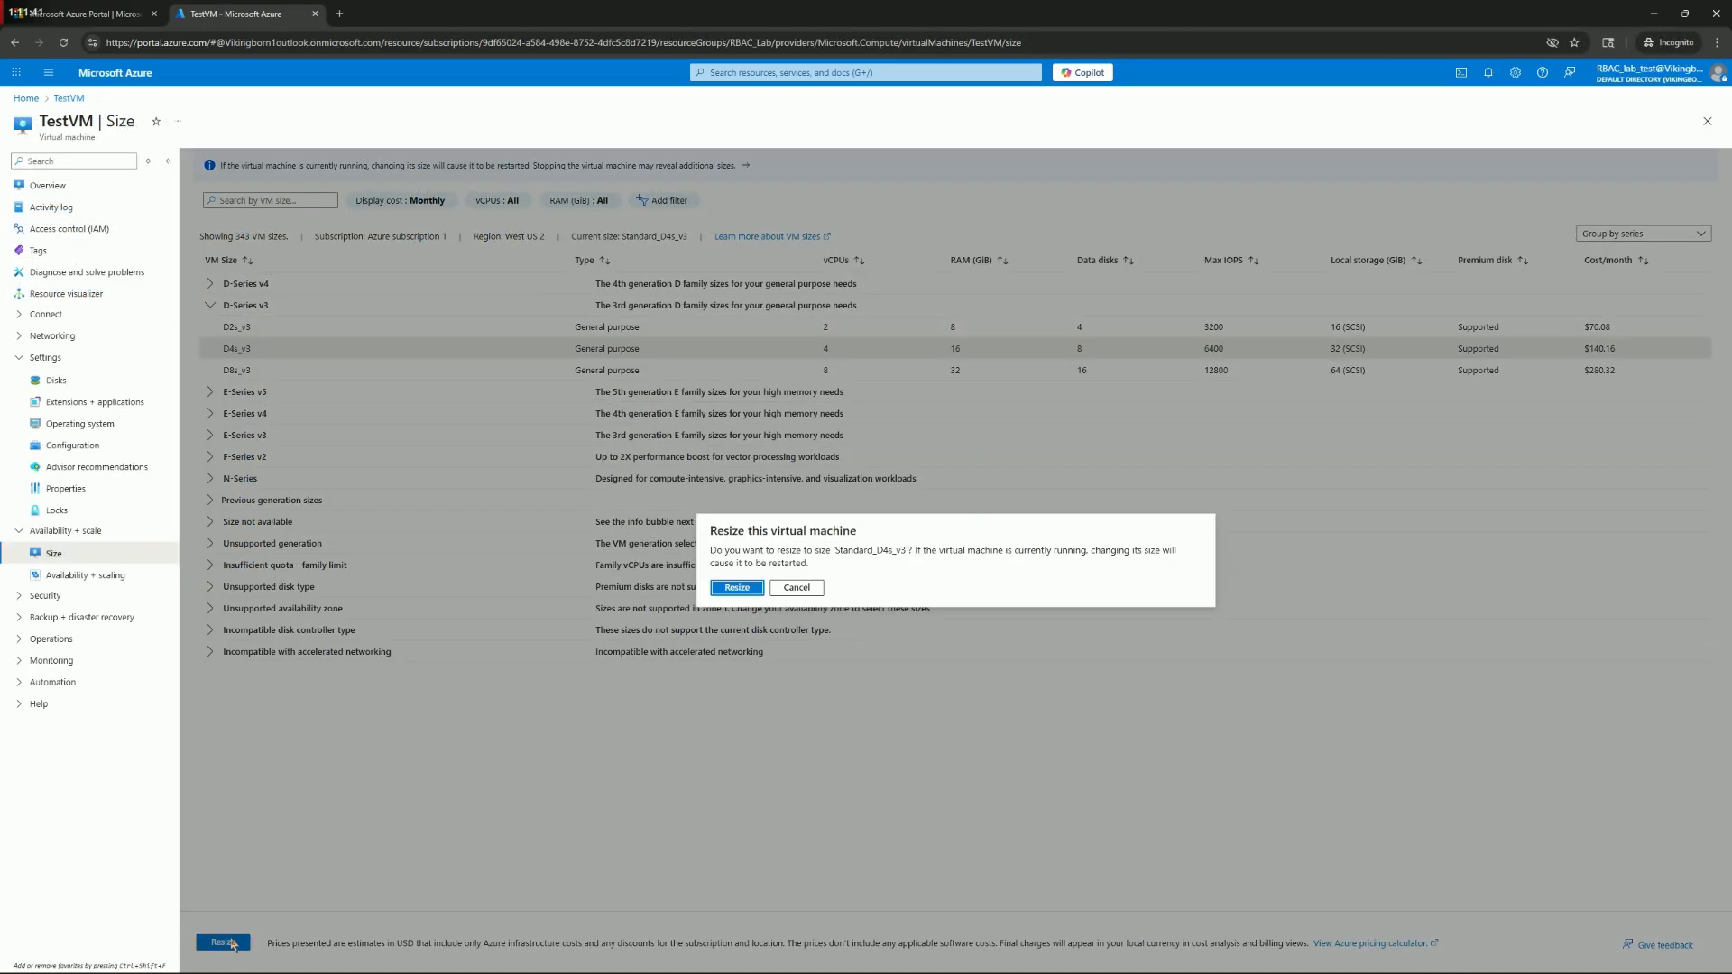
{"action": "left_click", "coordinate": [737, 588]}
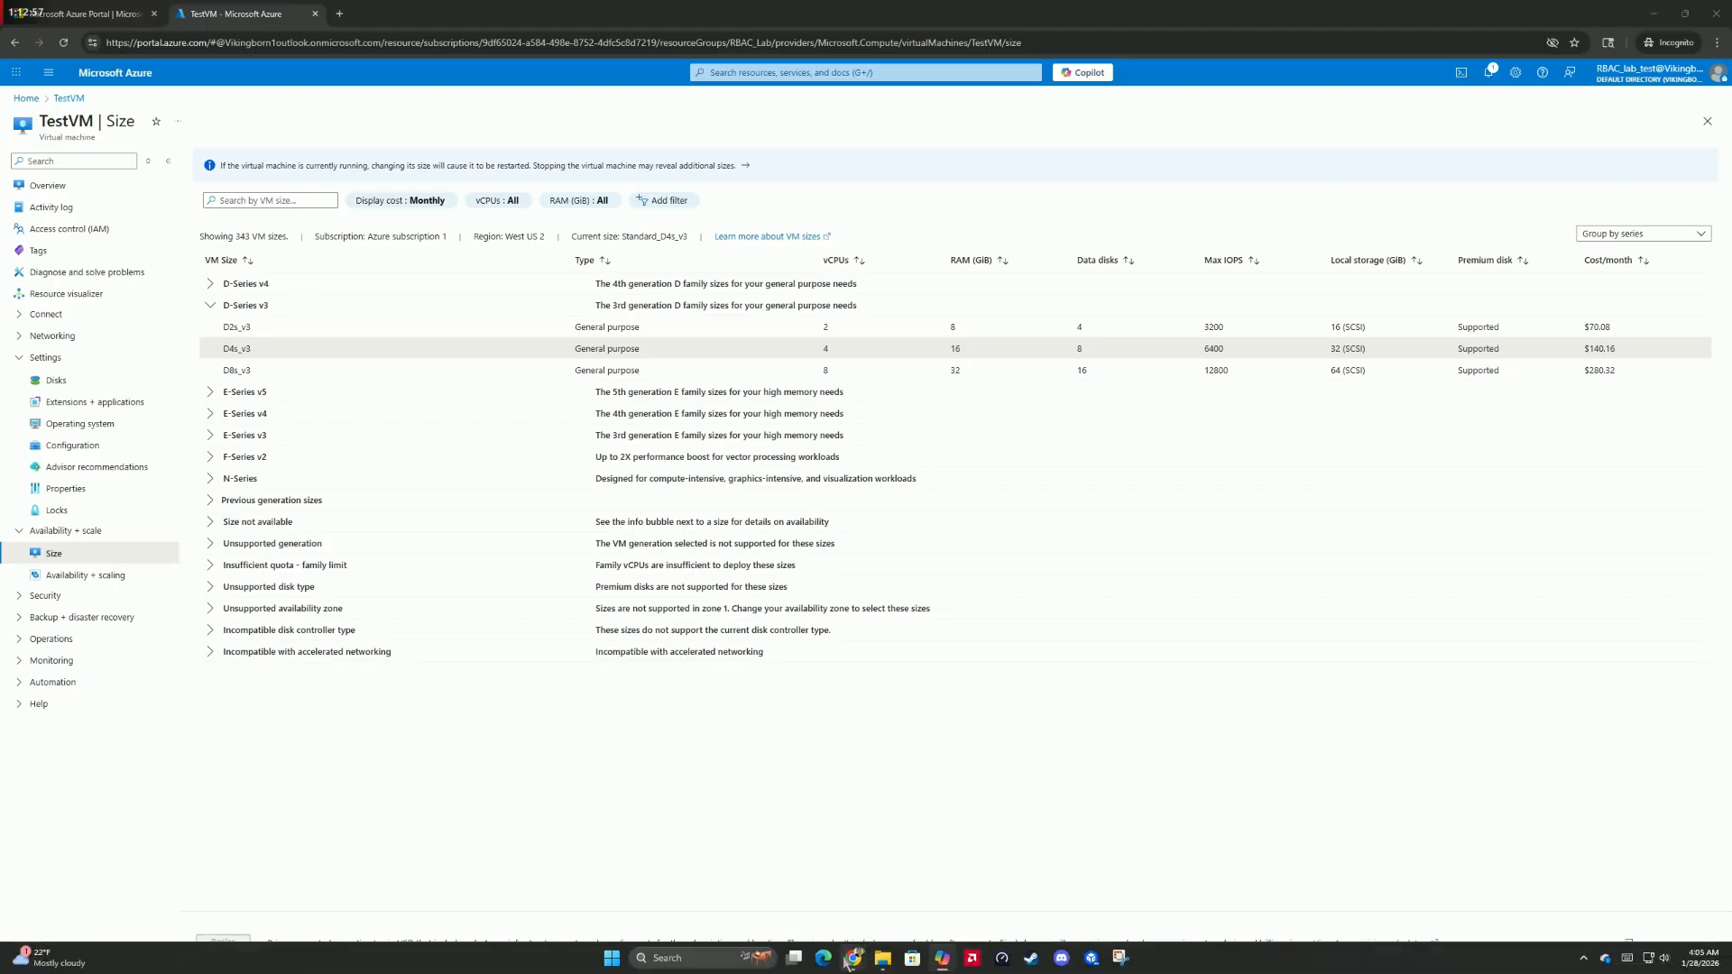
In Sentinel logs, replace the query with one projecting the test account's AzureActivity time, operation, status, caller and resource columns for the last 1h, and run it
{"action": "mouse_move", "coordinate": [852, 958]}
{"action": "left_click", "coordinate": [826, 909]}
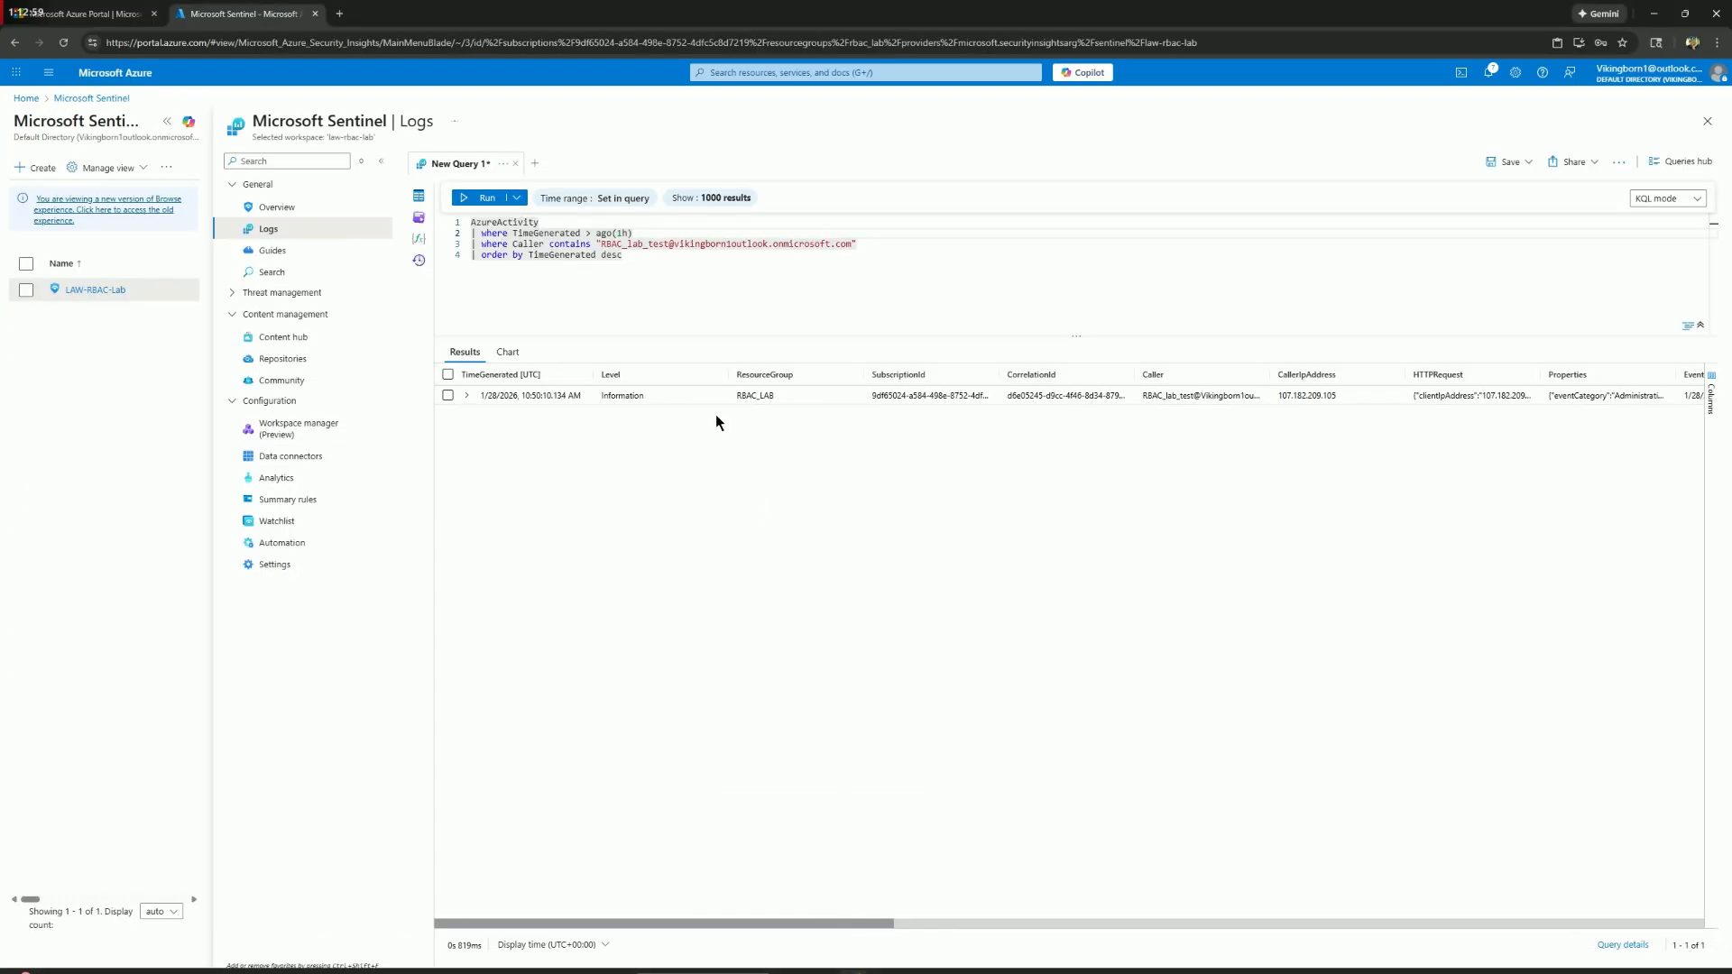
{"action": "key", "text": "ctrl+a"}
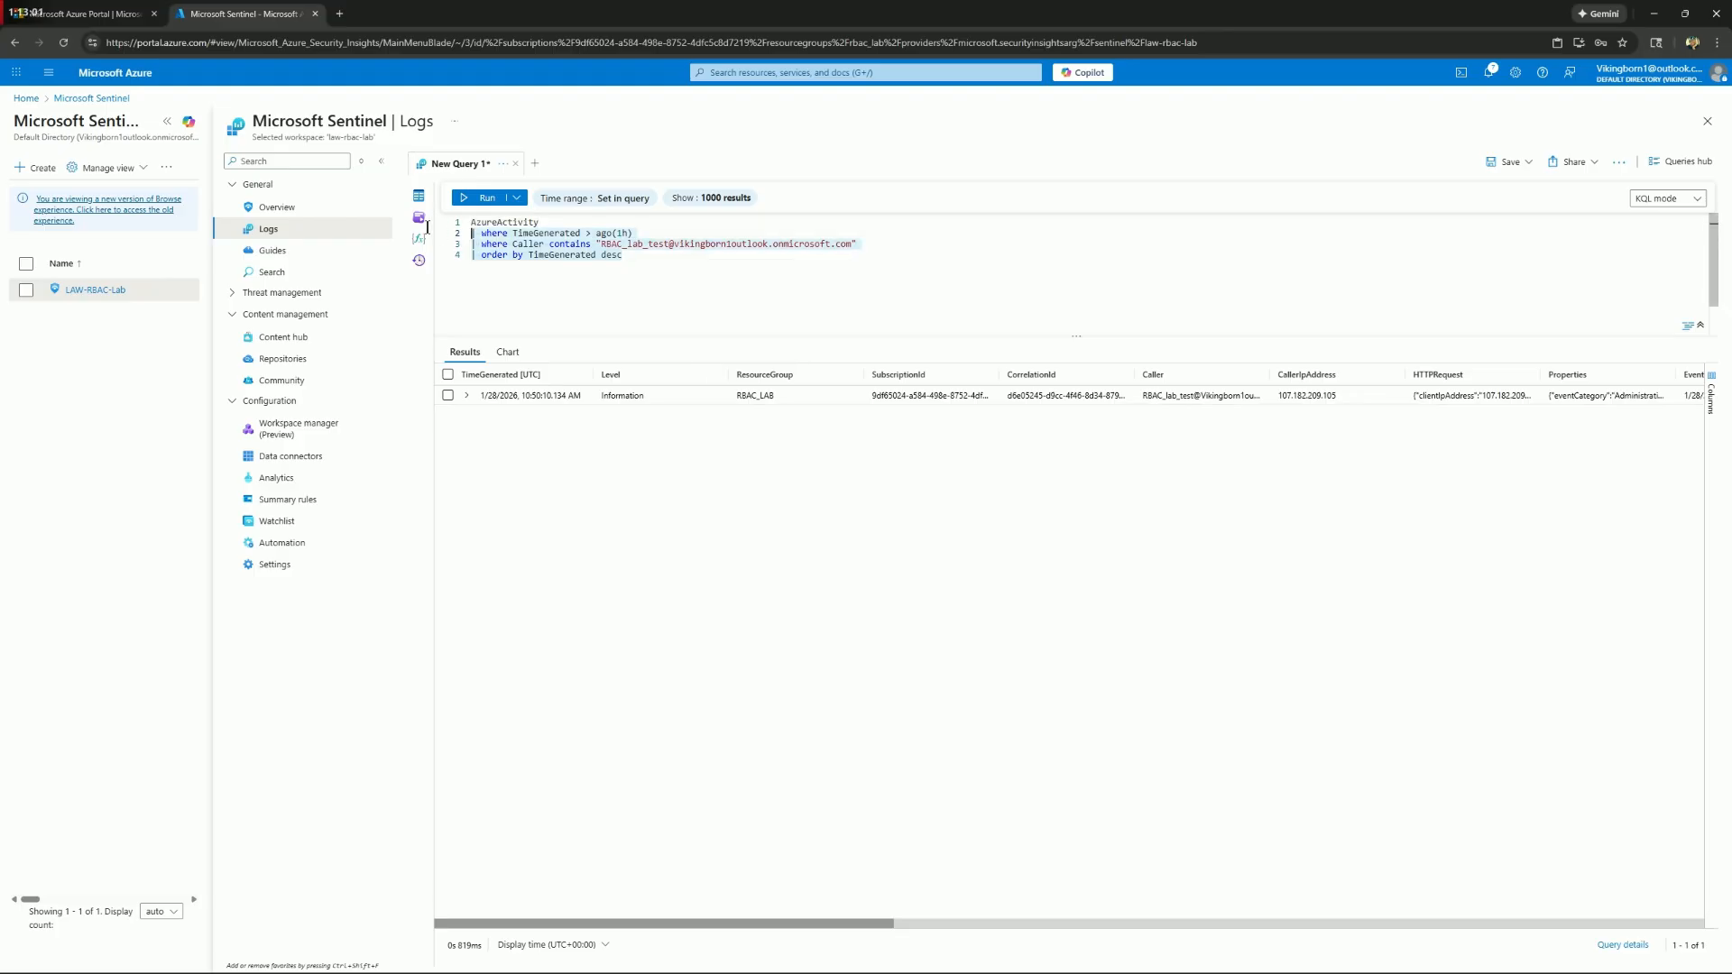
{"action": "key", "text": "Delete"}
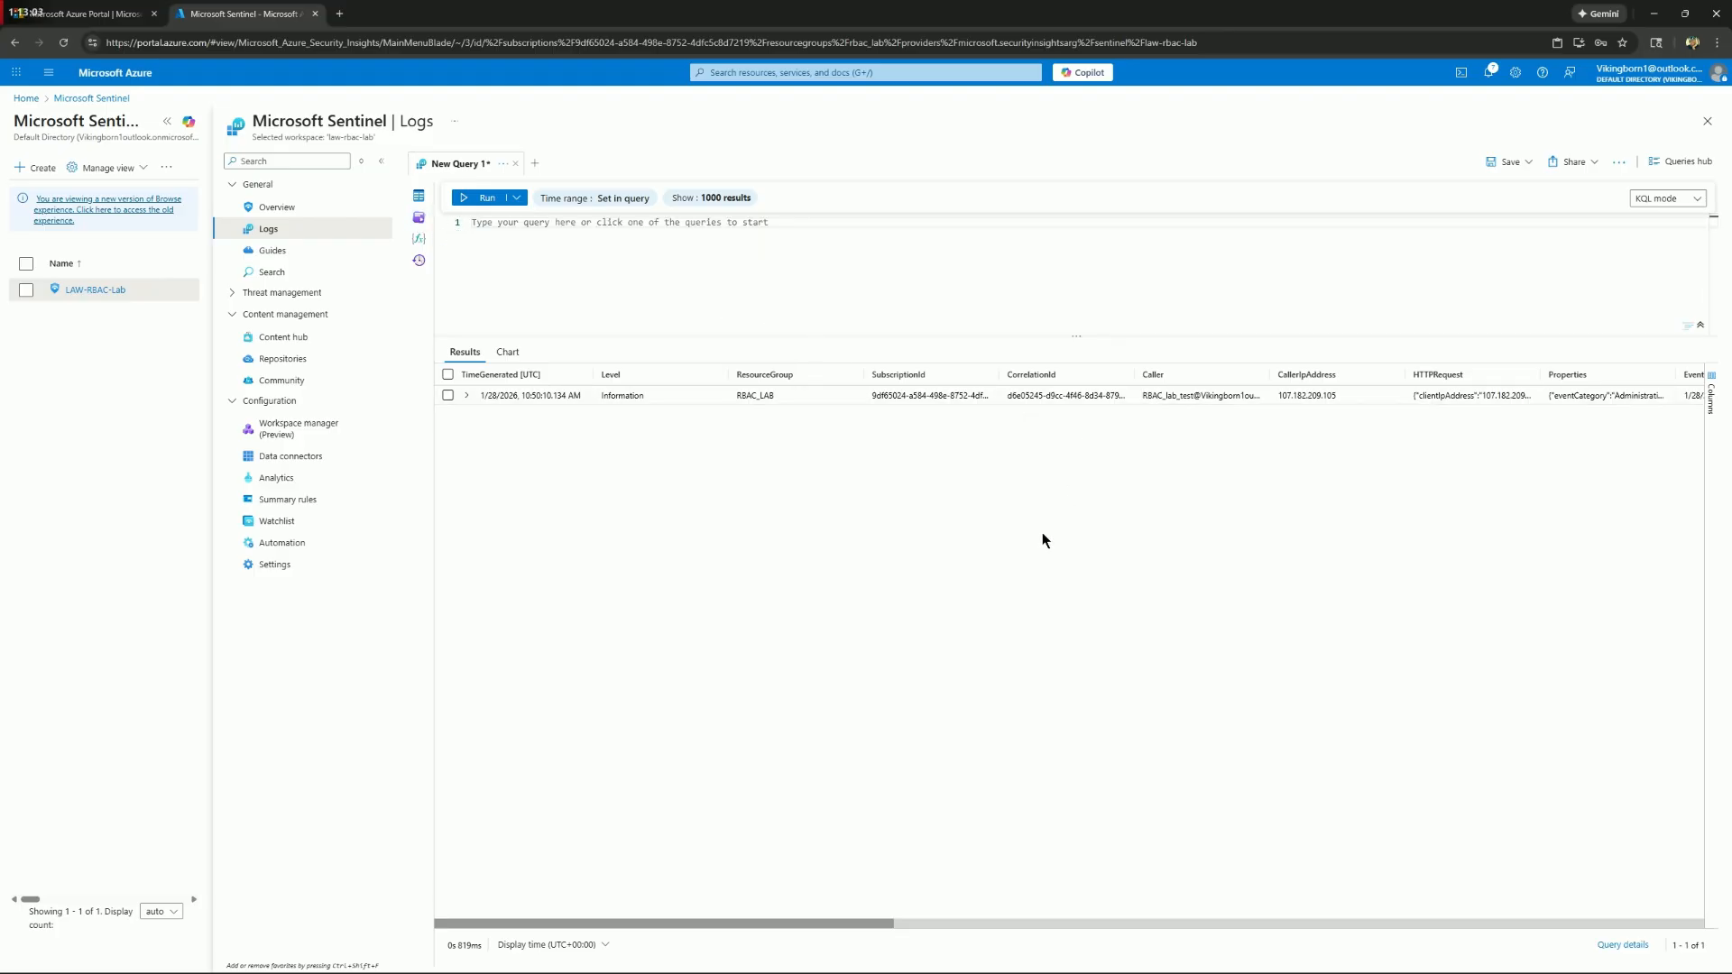
{"action": "key", "text": "ctrl+v"}
{"action": "key", "text": "shift+Return"}
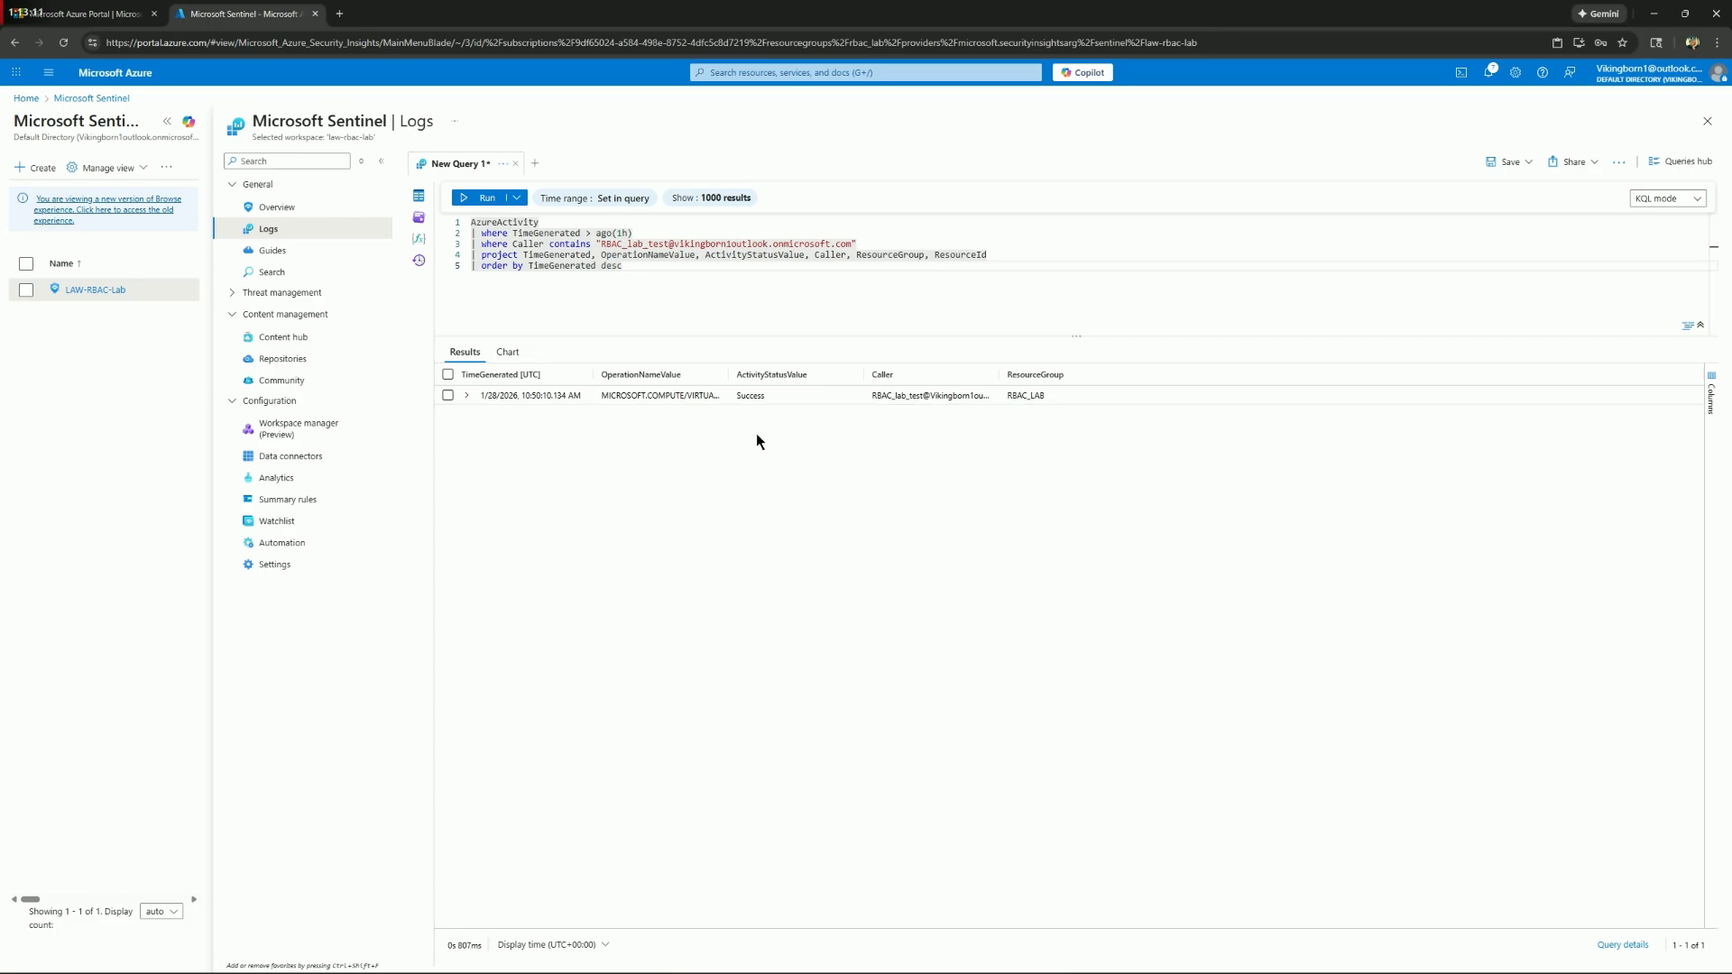
Widen the OperationNameValue and Caller result columns to read the full values, and rerun the query
{"action": "left_click_drag", "start_coordinate": [729, 375], "coordinate": [843, 376]}
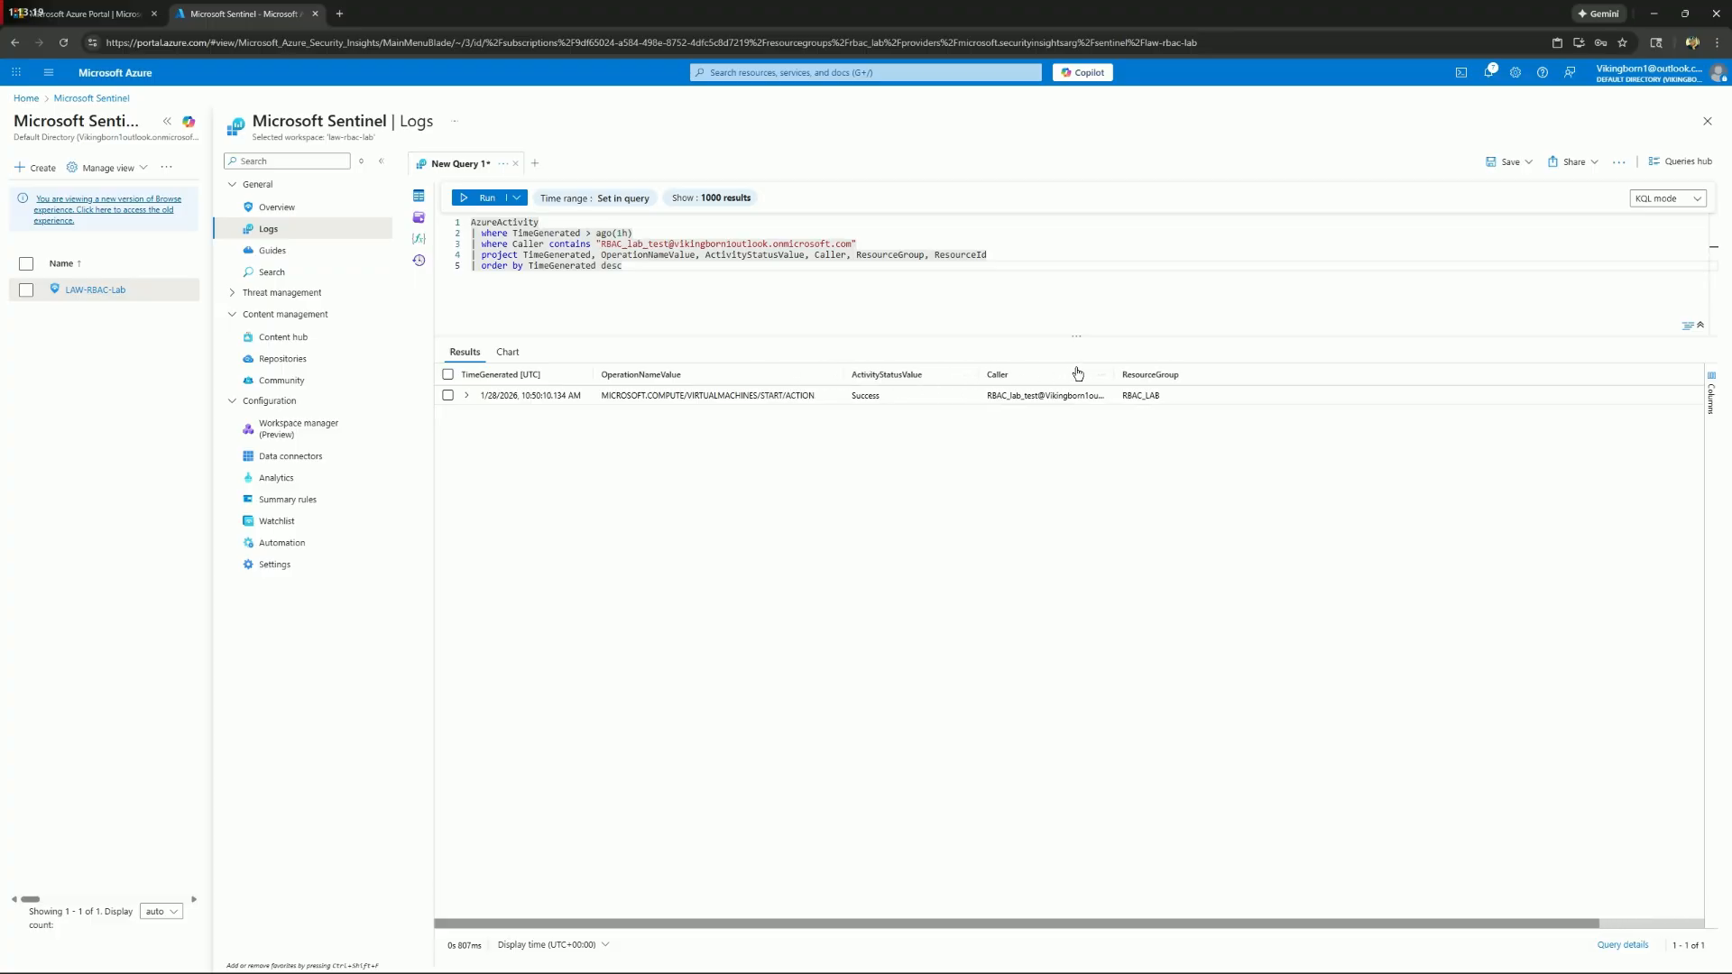
{"action": "left_click_drag", "start_coordinate": [1114, 373], "coordinate": [1200, 374]}
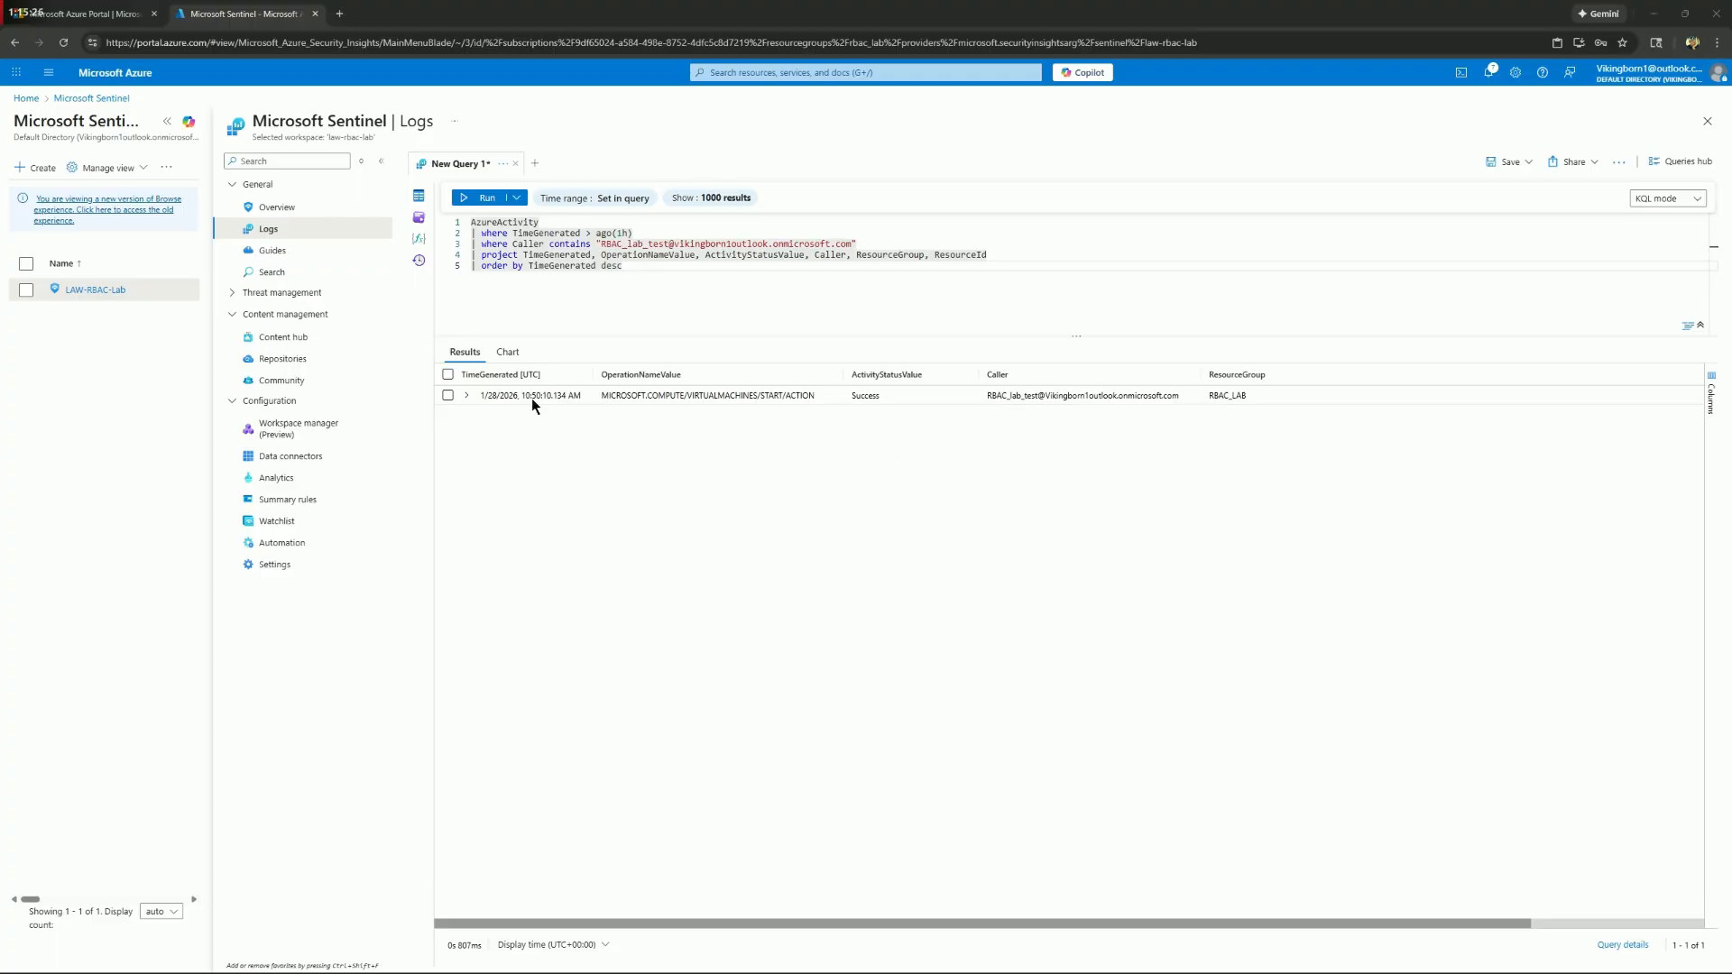
{"action": "key", "text": "shift+Return"}
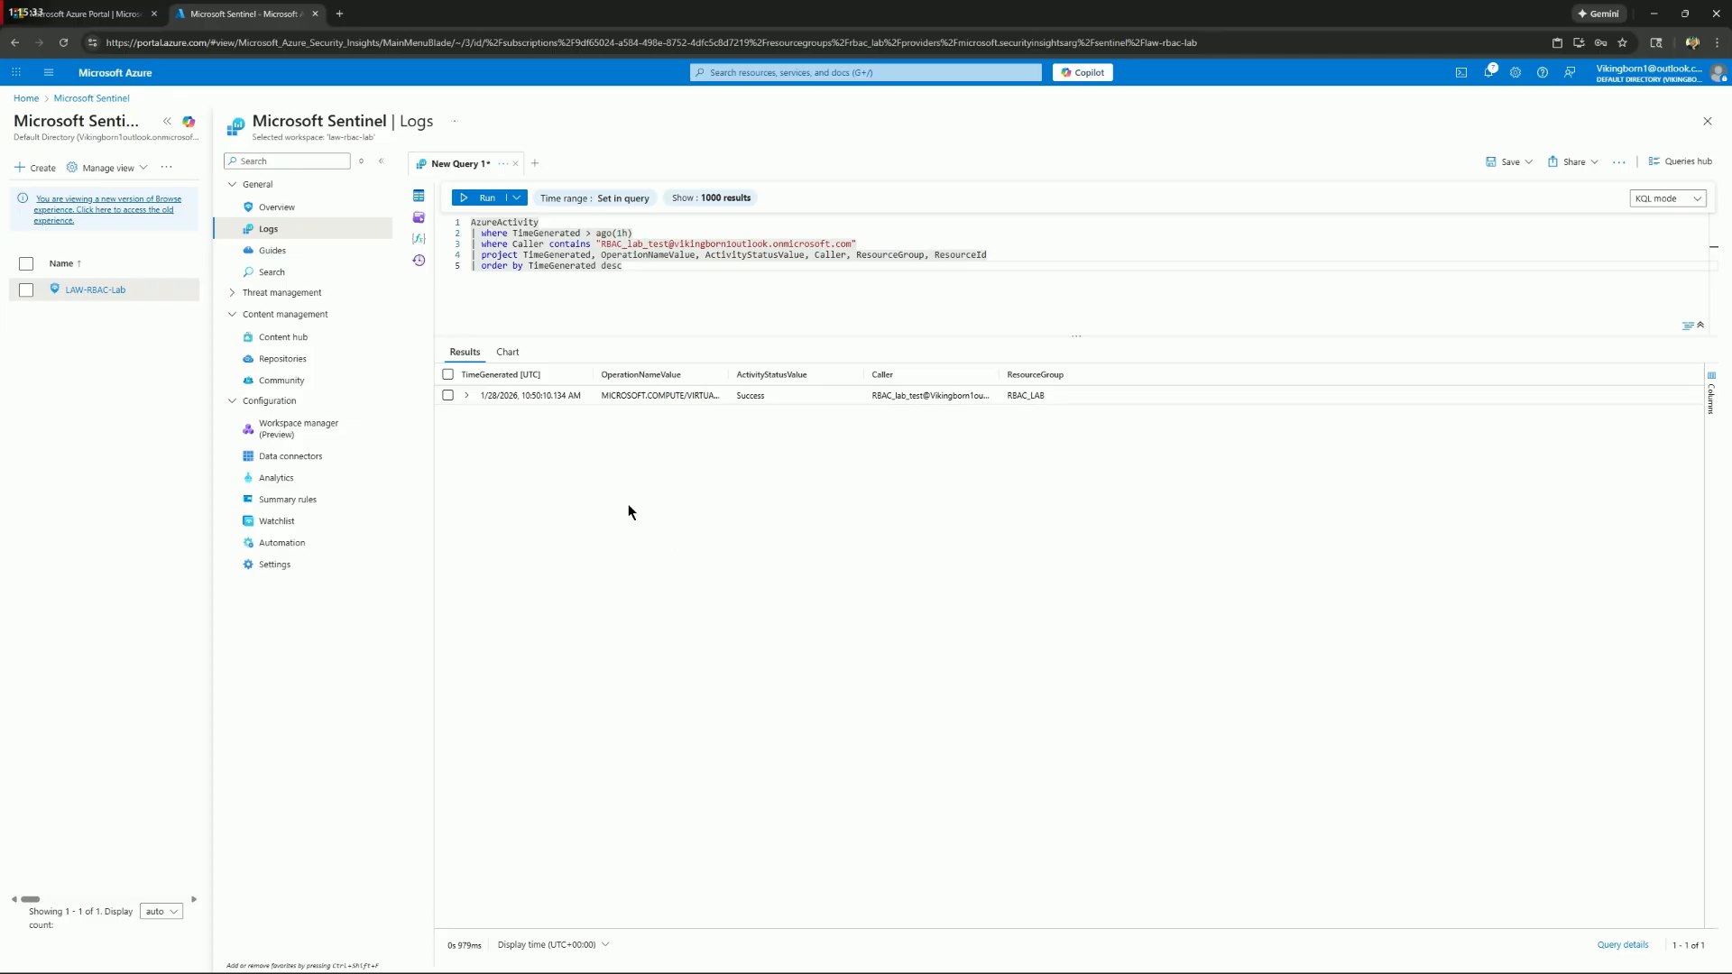
Return to the test account's TestVM window and review the portal notifications and the machine's activity log
{"action": "mouse_move", "coordinate": [825, 957]}
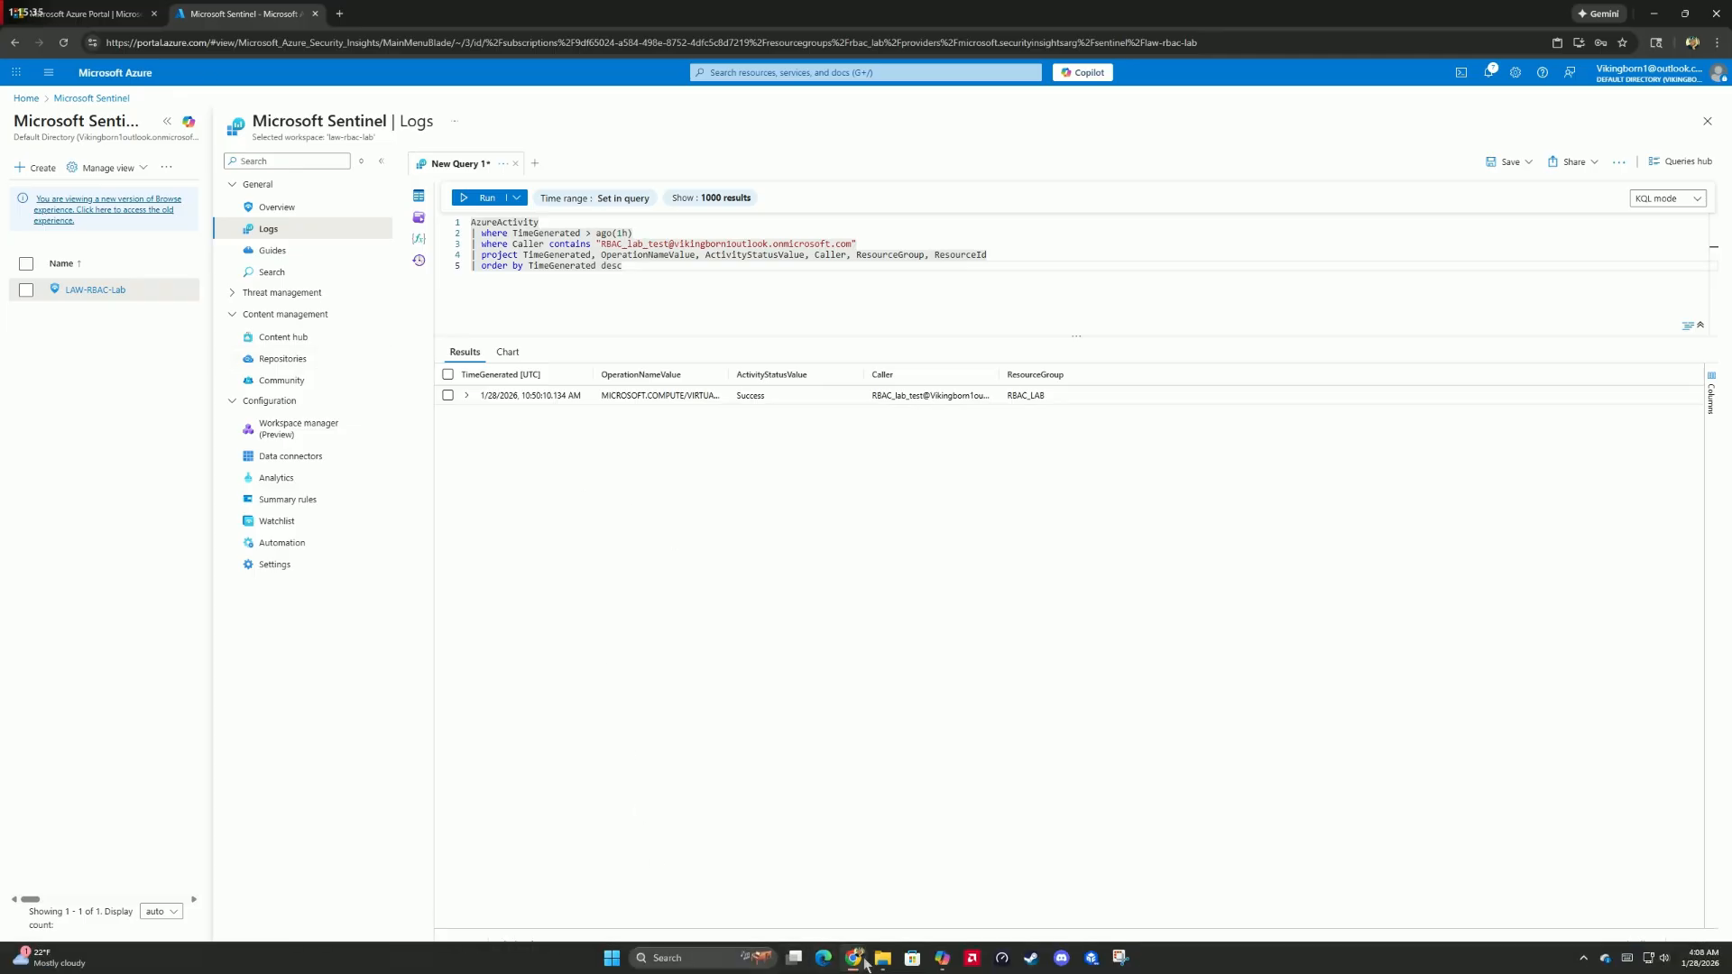
{"action": "left_click", "coordinate": [956, 766]}
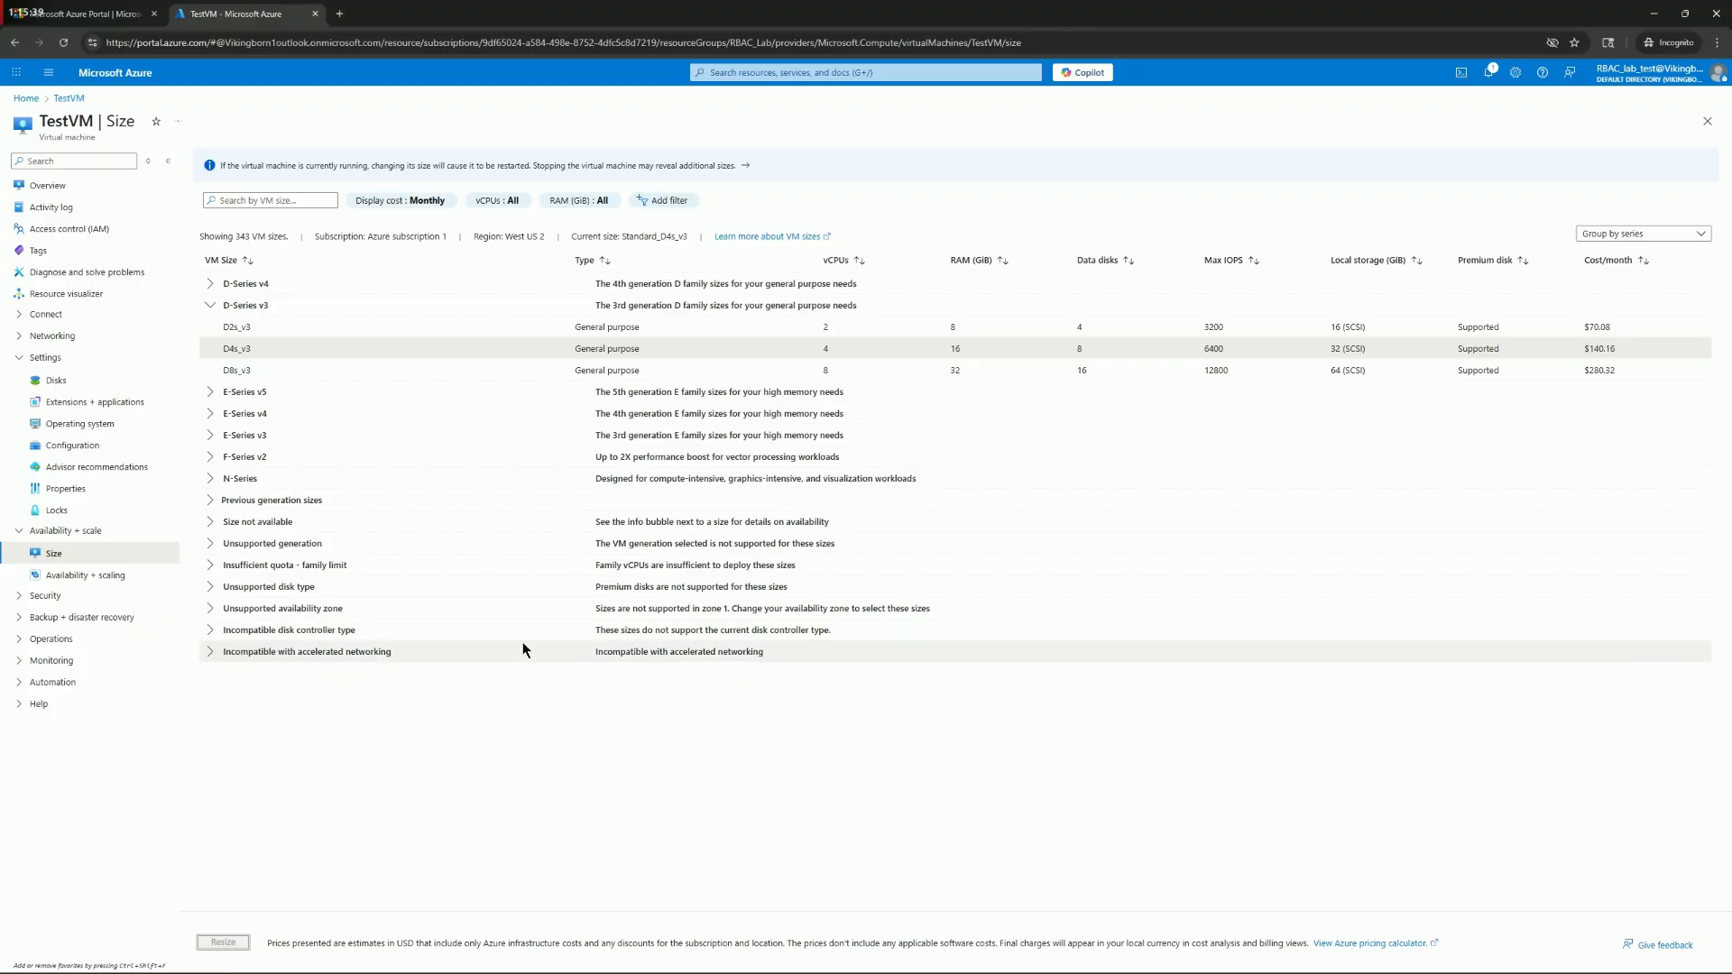
{"action": "left_click", "coordinate": [1489, 72]}
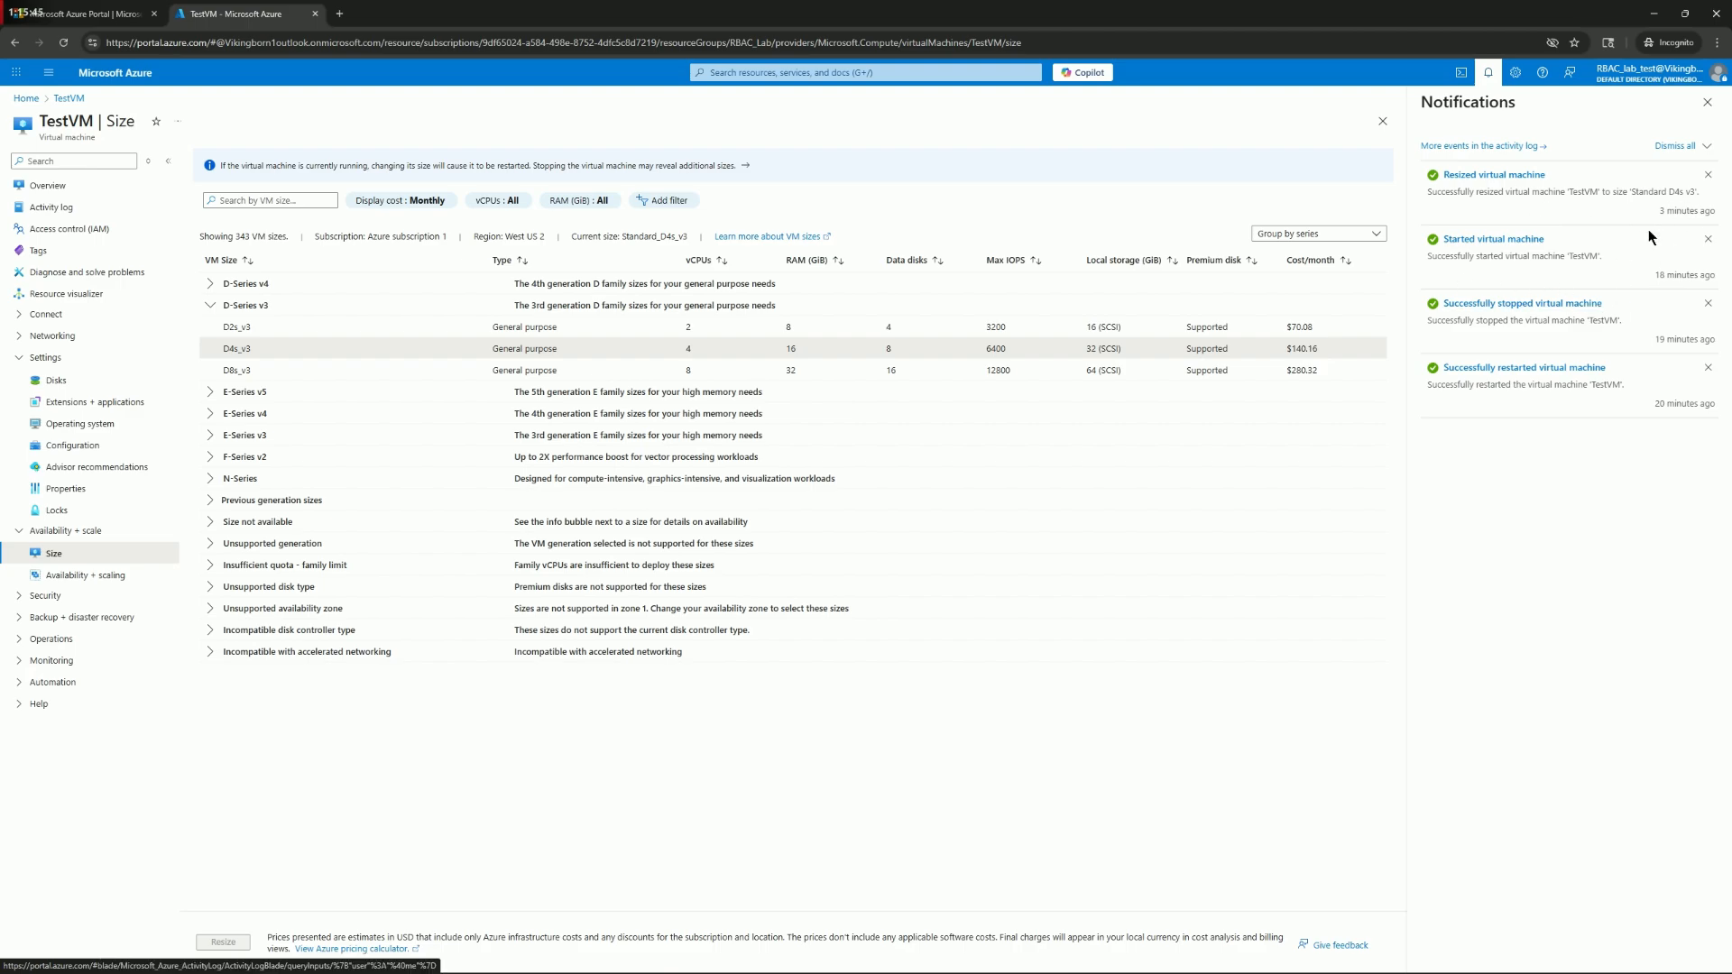
{"action": "left_click", "coordinate": [1490, 72]}
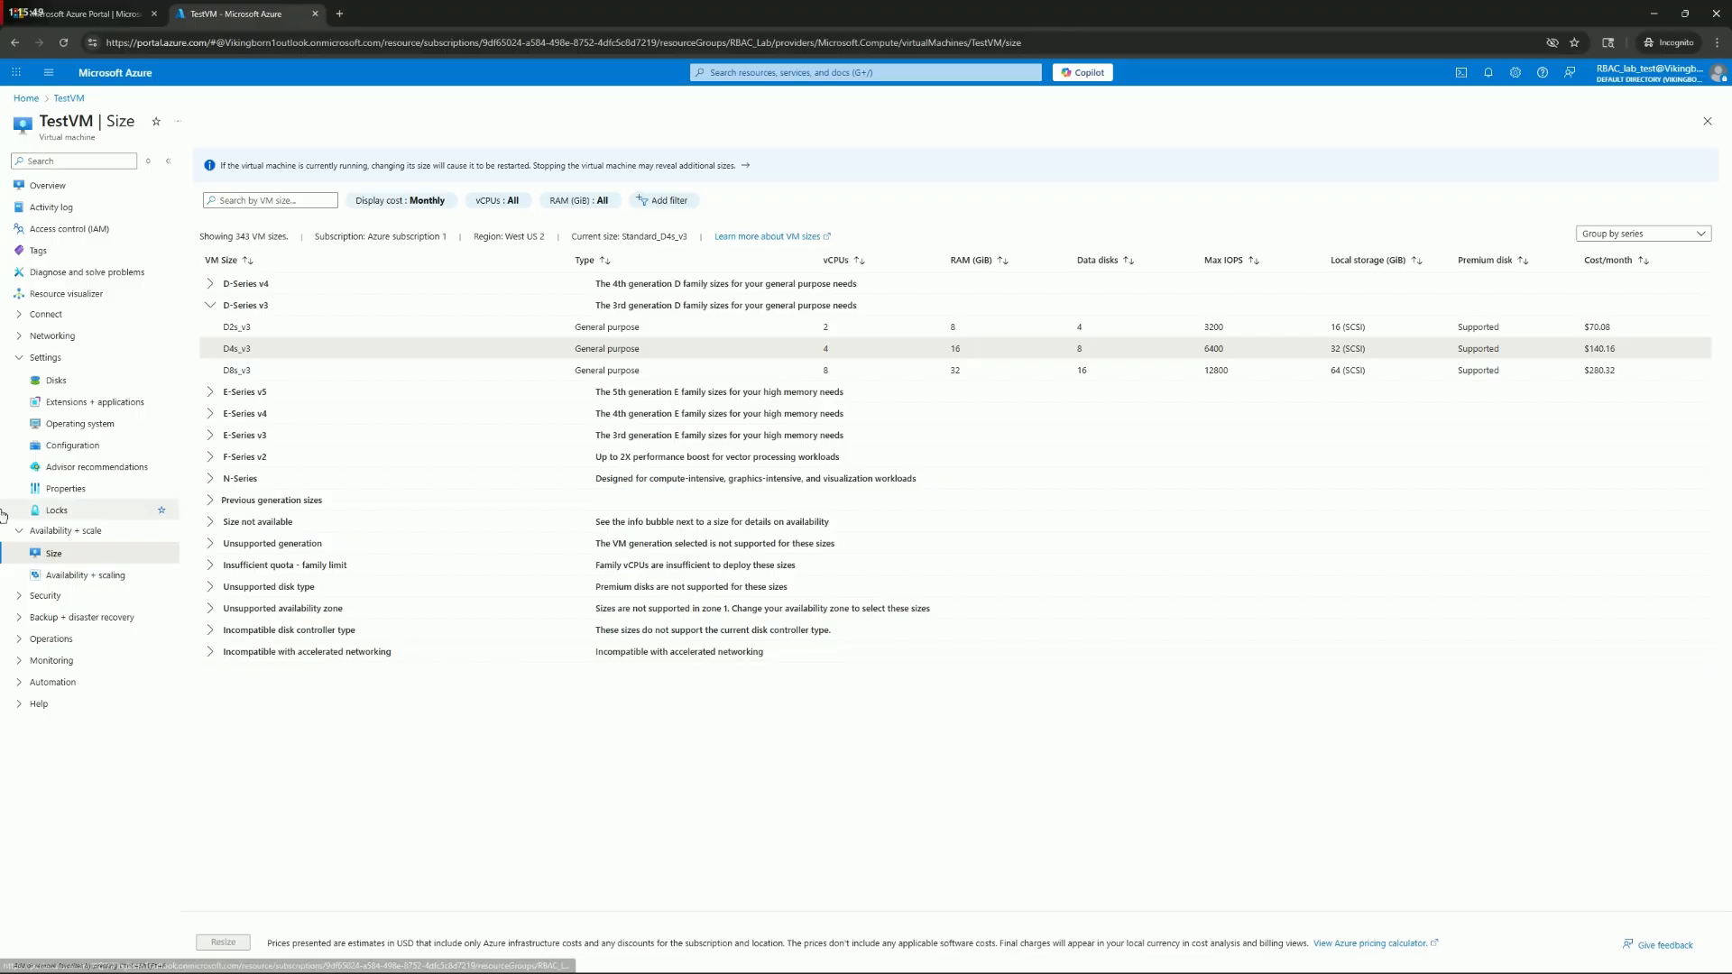
{"action": "left_click", "coordinate": [51, 207]}
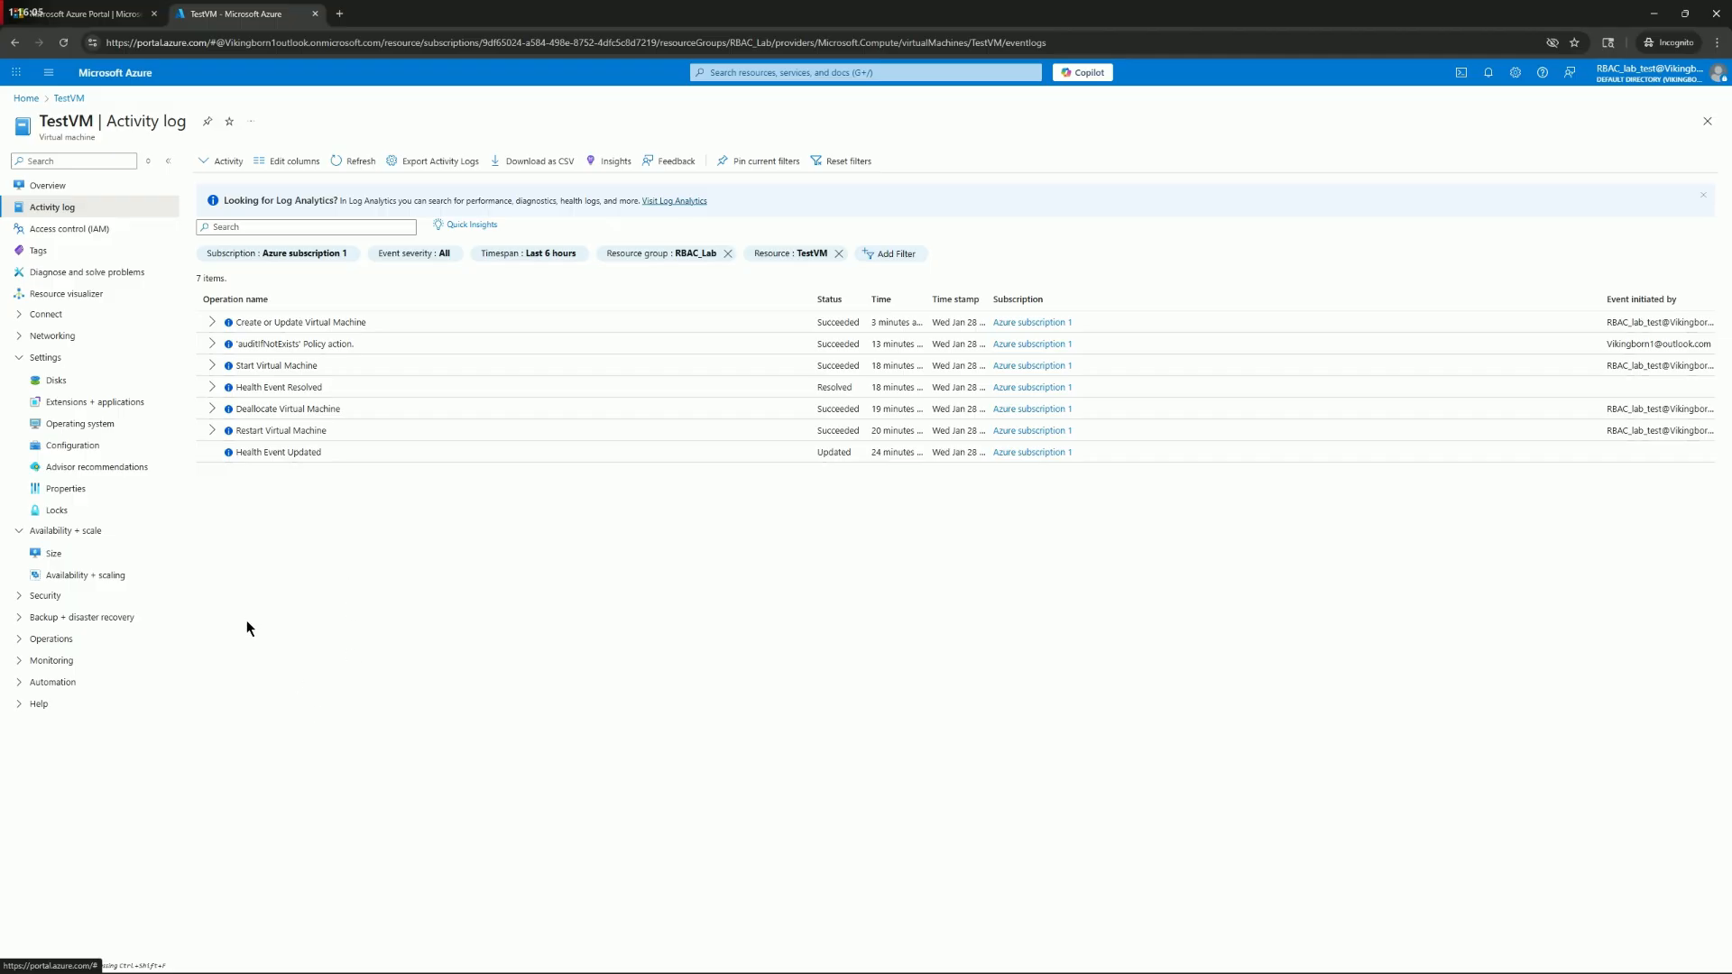
Collapse the expanded Settings and Availability + scale groups and examine TestVM's overview properties
{"action": "left_click", "coordinate": [45, 358]}
{"action": "left_click", "coordinate": [47, 377]}
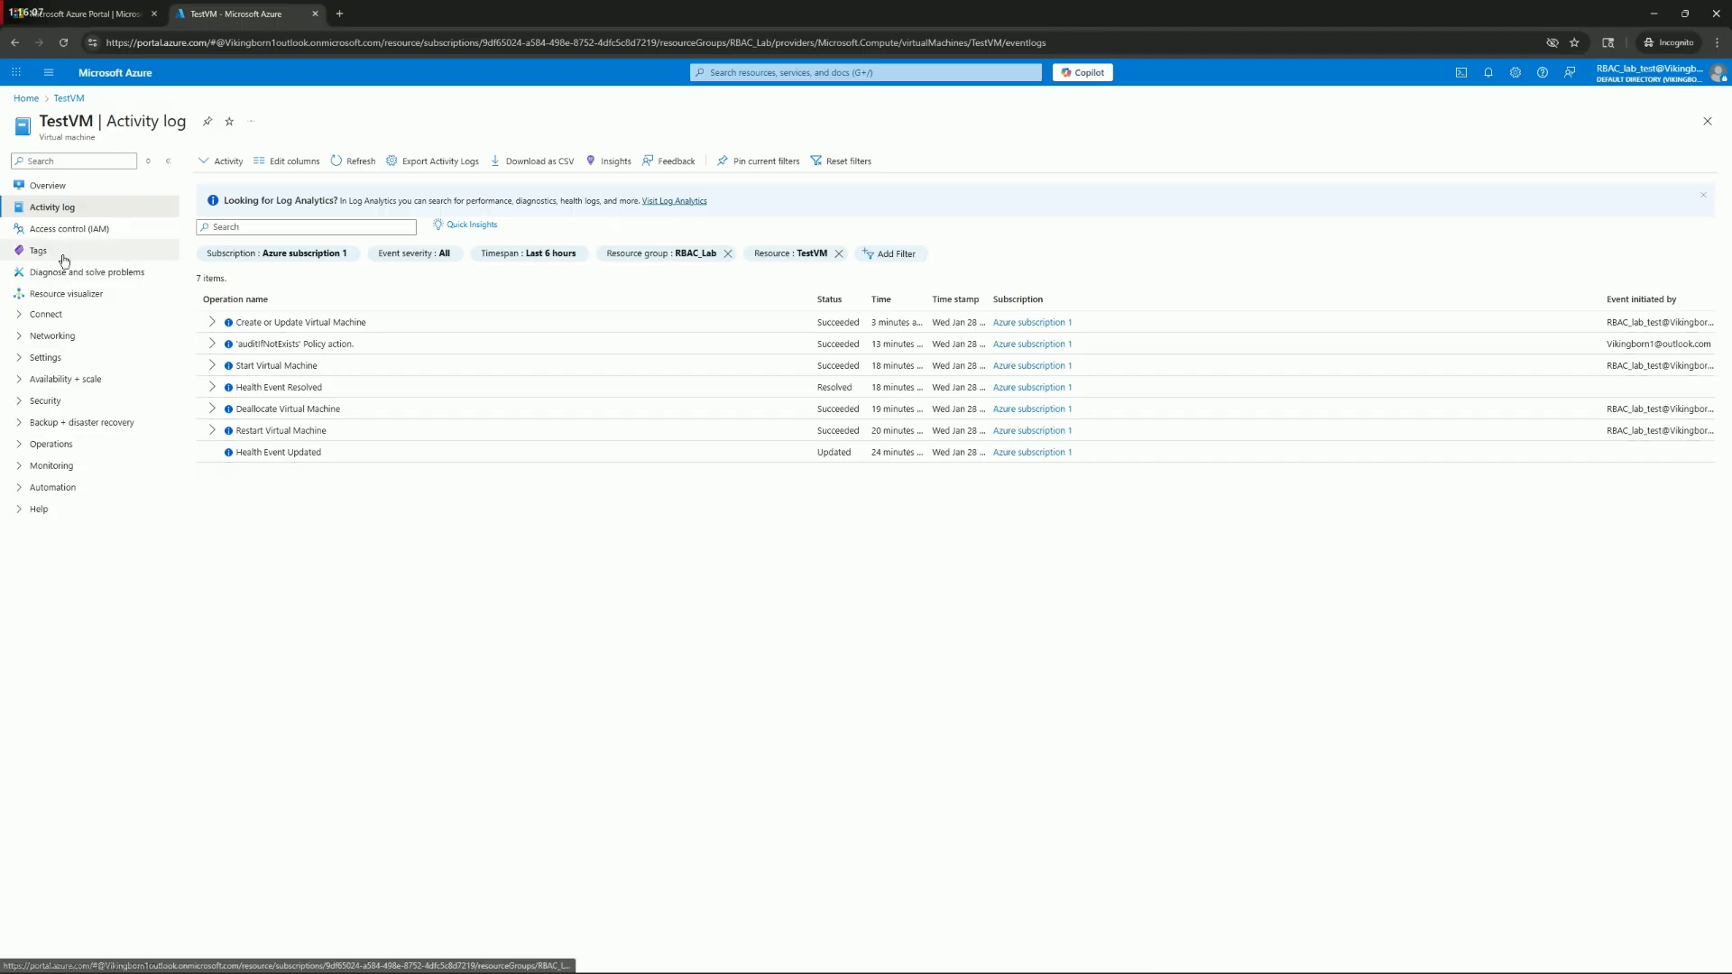
{"action": "left_click", "coordinate": [47, 185]}
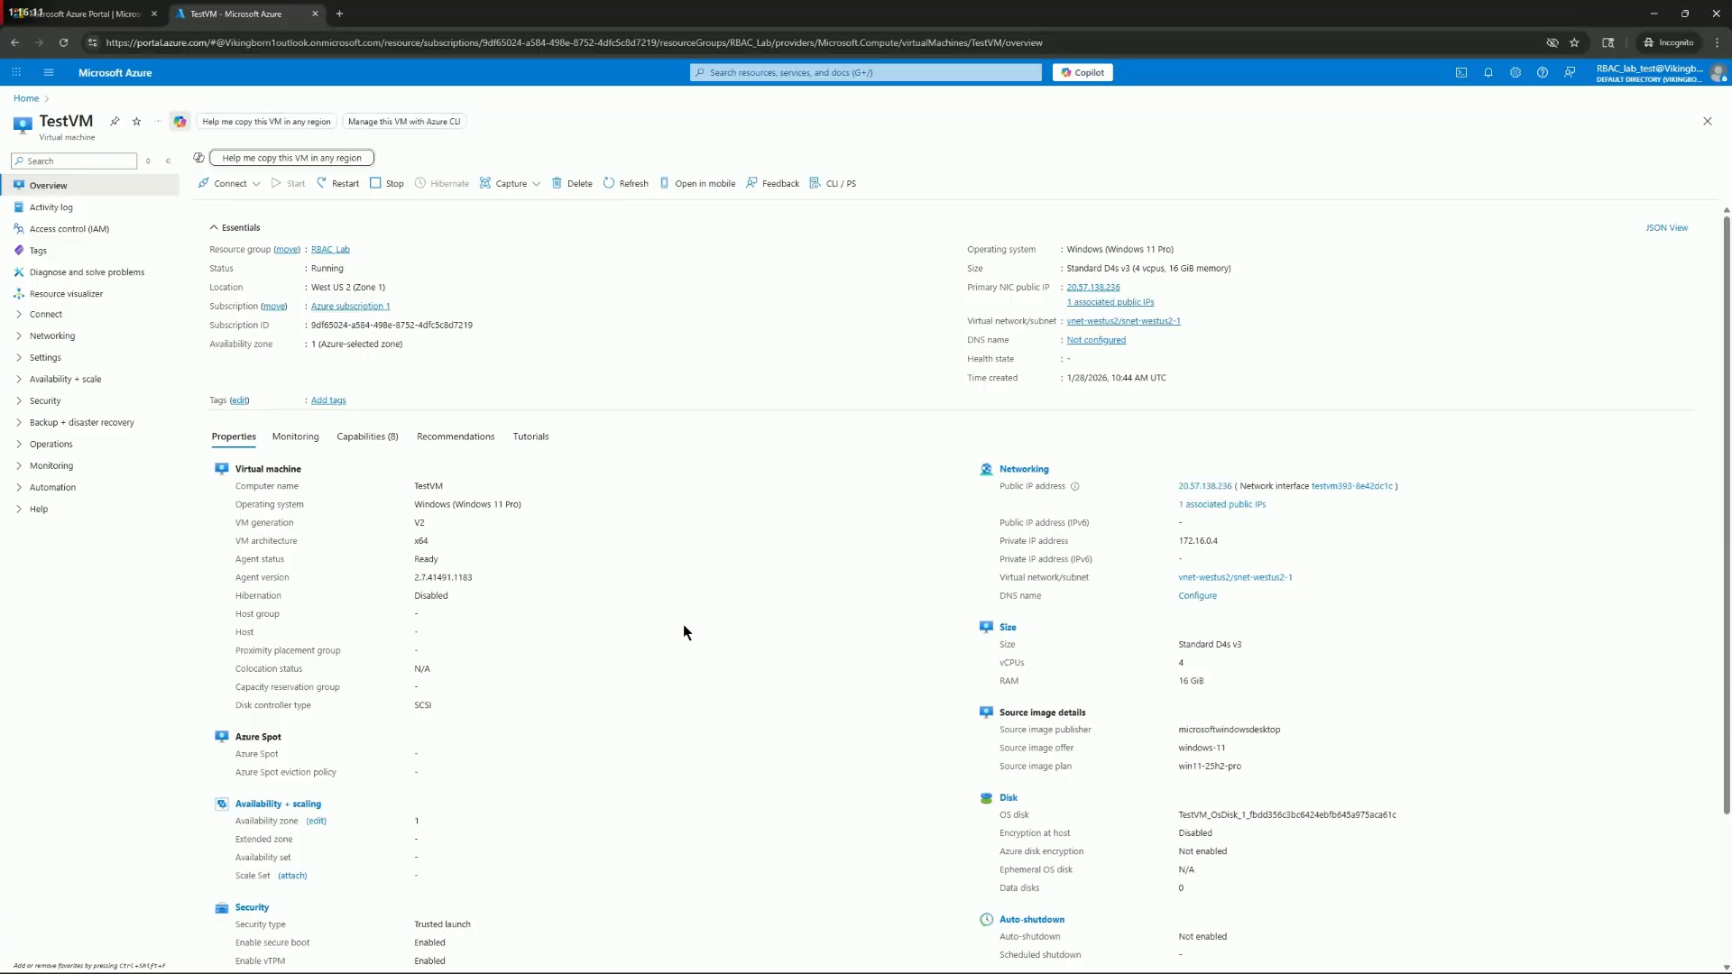
{"action": "scroll", "coordinate": [684, 627], "scroll_direction": "down", "scroll_amount": 2}
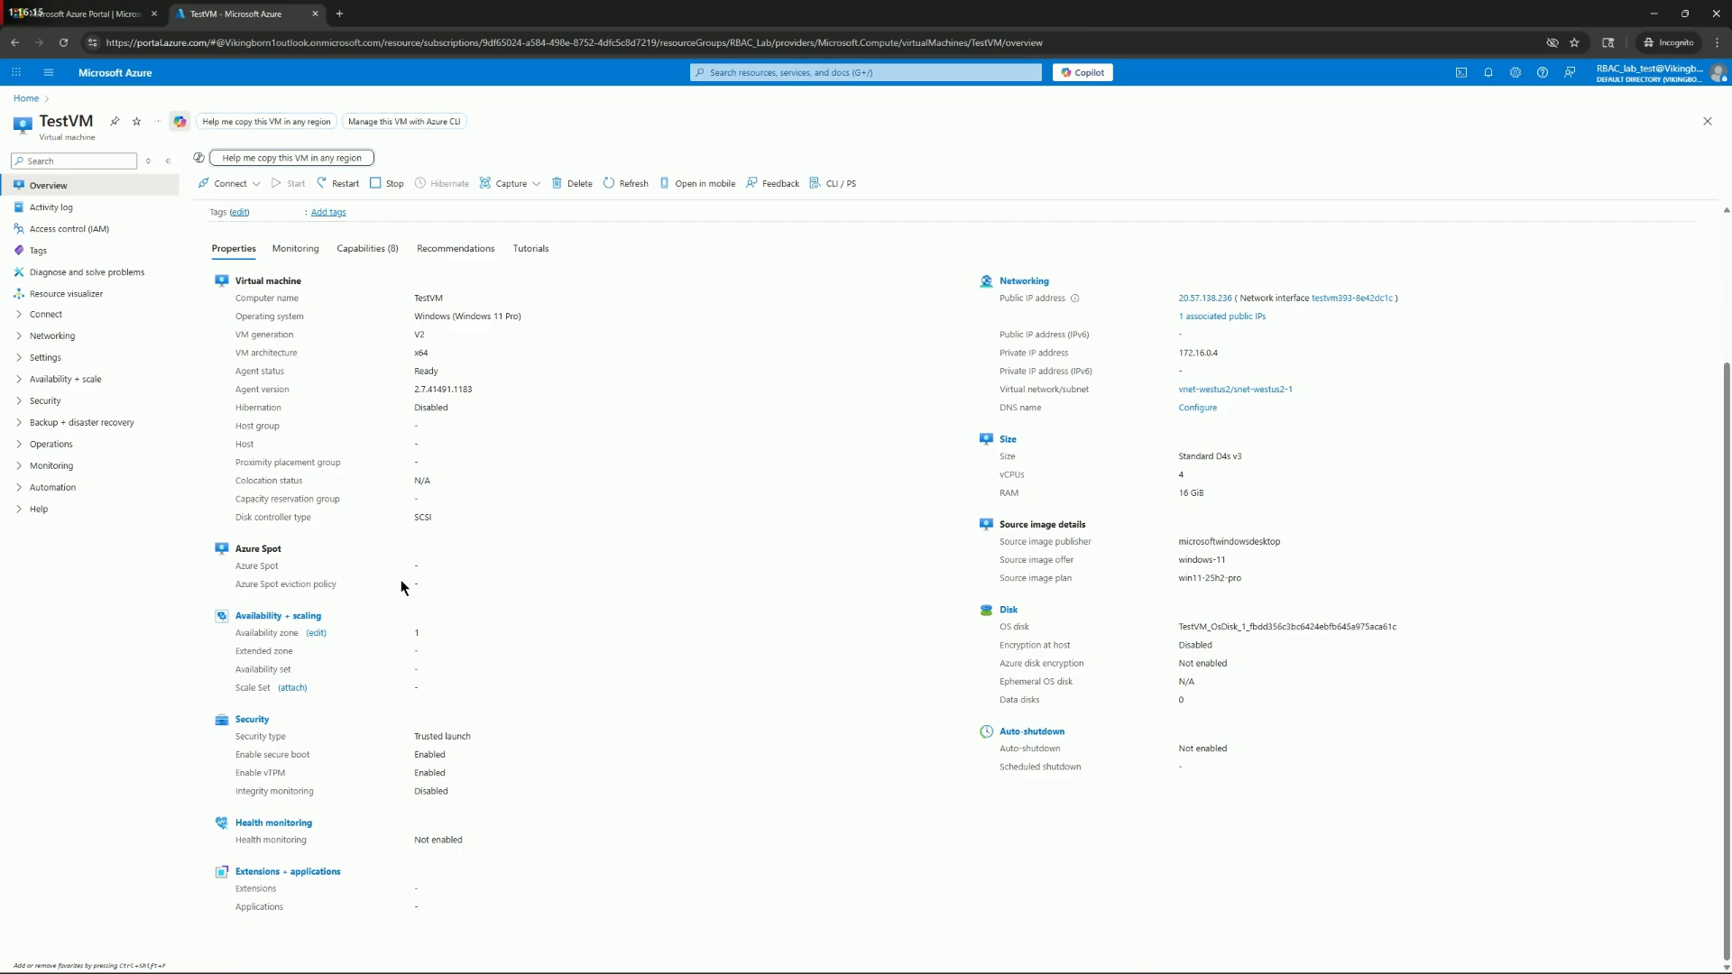
{"action": "scroll", "coordinate": [579, 744], "scroll_direction": "up", "scroll_amount": 2}
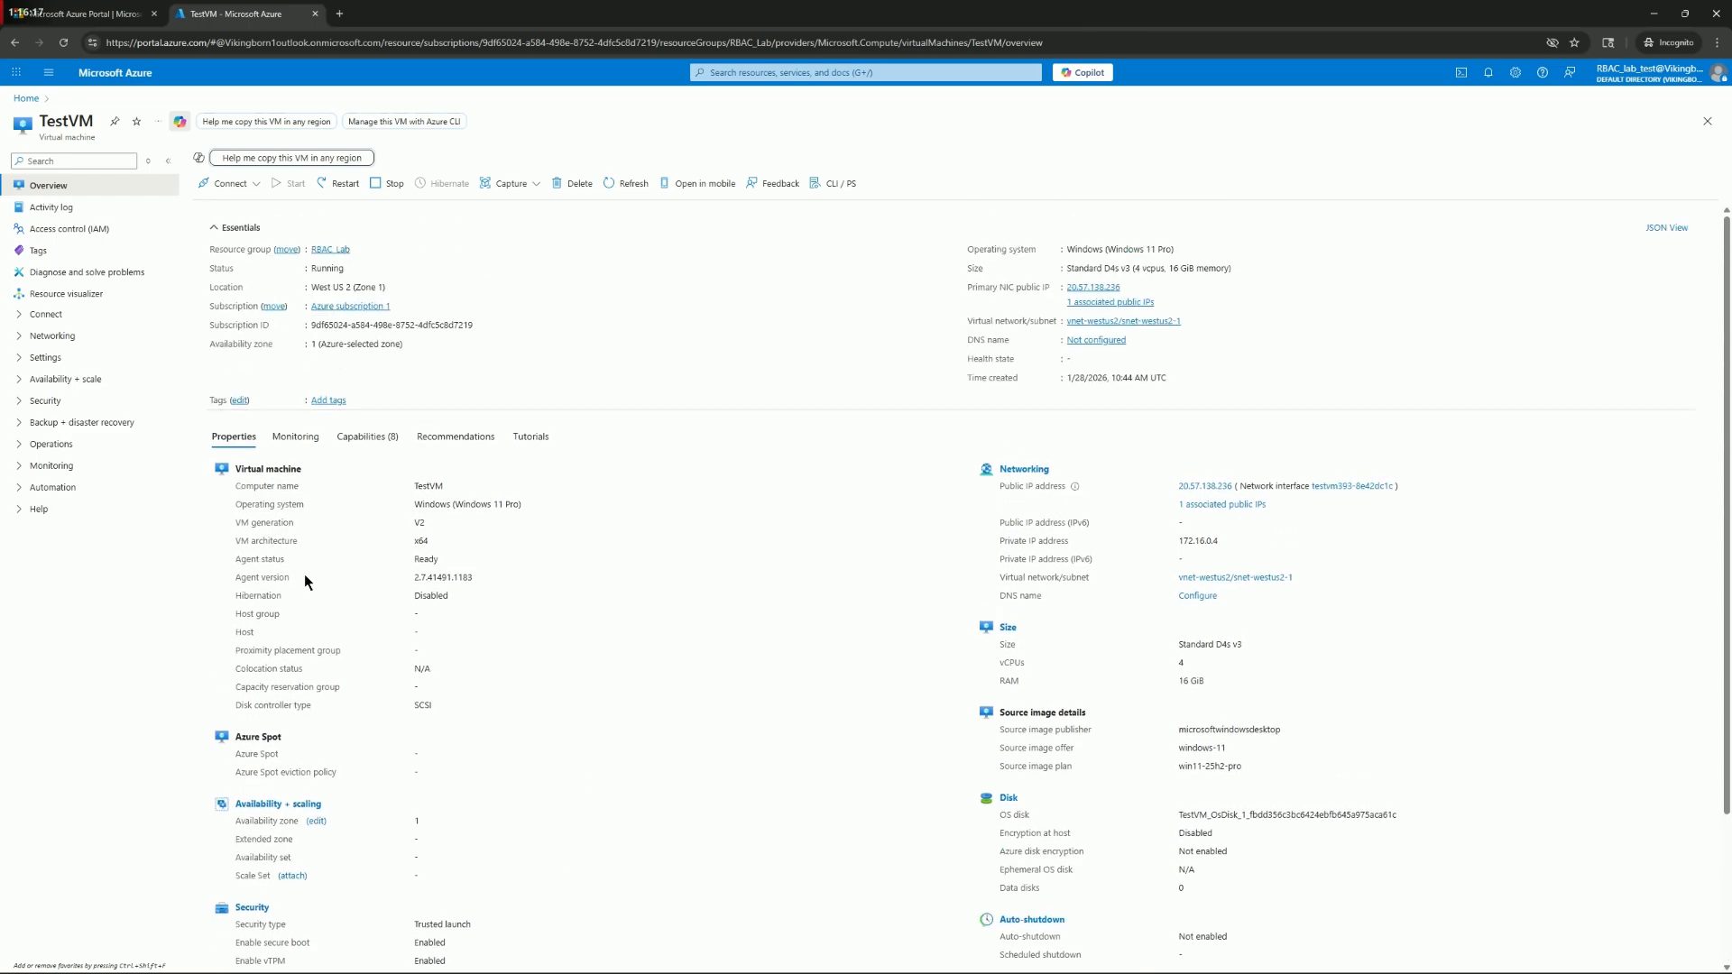
Review TestVM's monitoring alerts and logs pages, then return to the machine's overview
{"action": "left_click", "coordinate": [26, 465]}
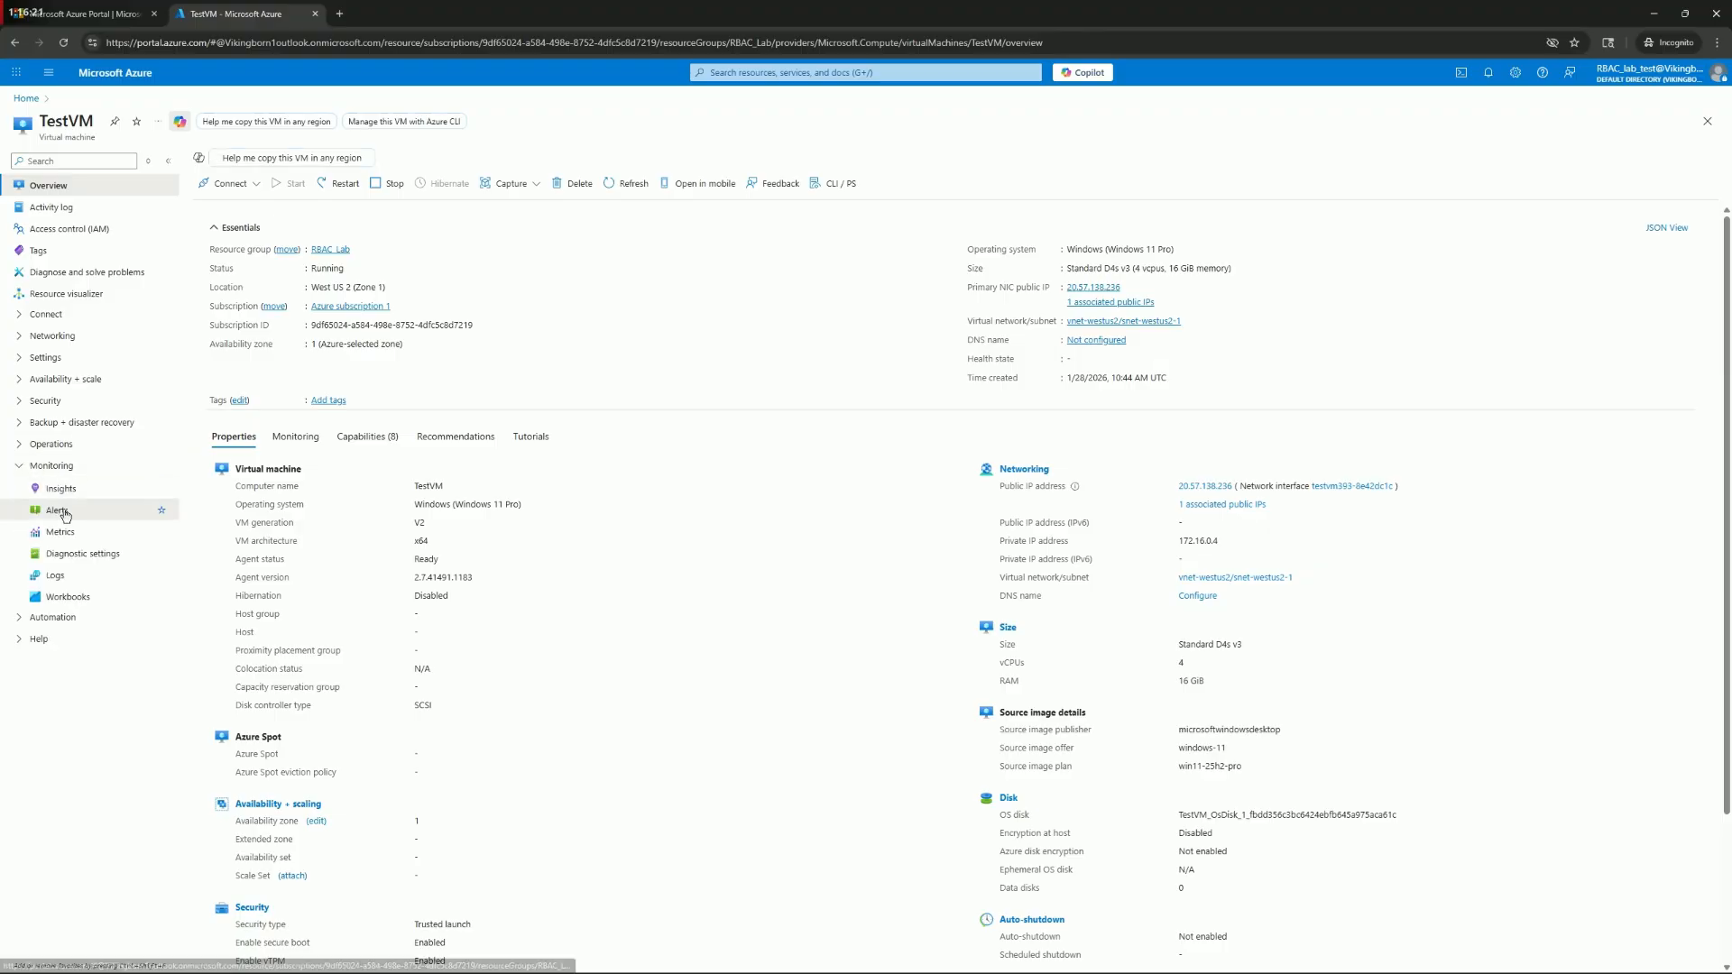
{"action": "left_click", "coordinate": [56, 510]}
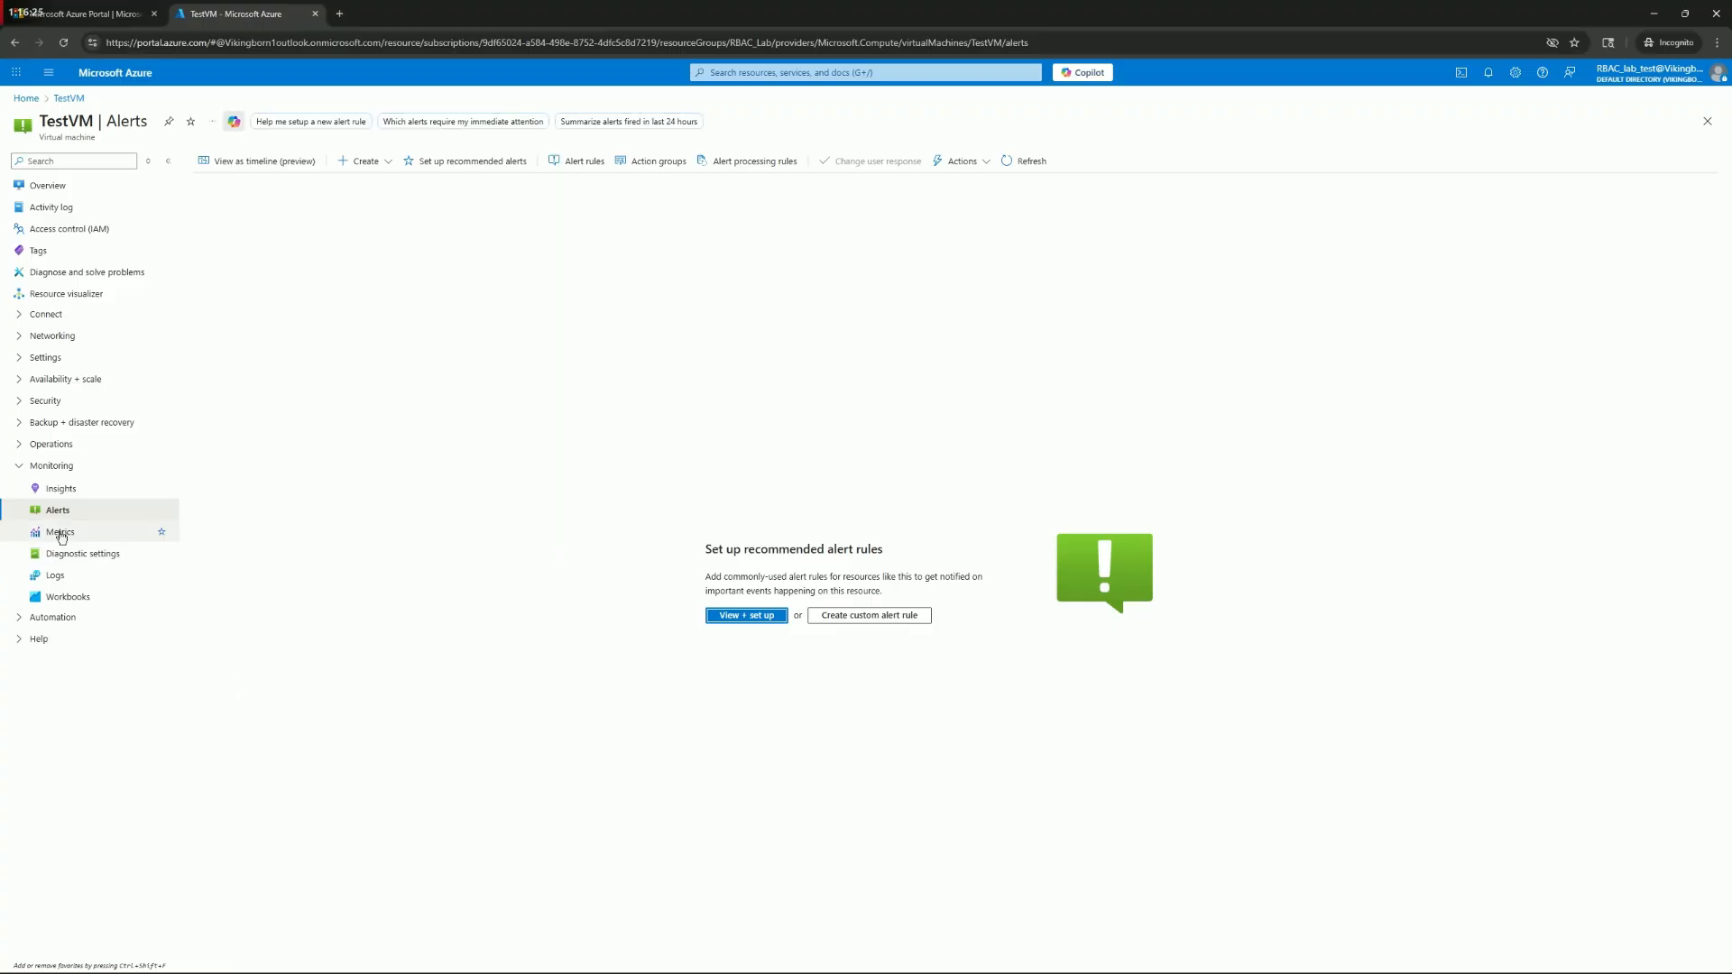
{"action": "left_click", "coordinate": [55, 575]}
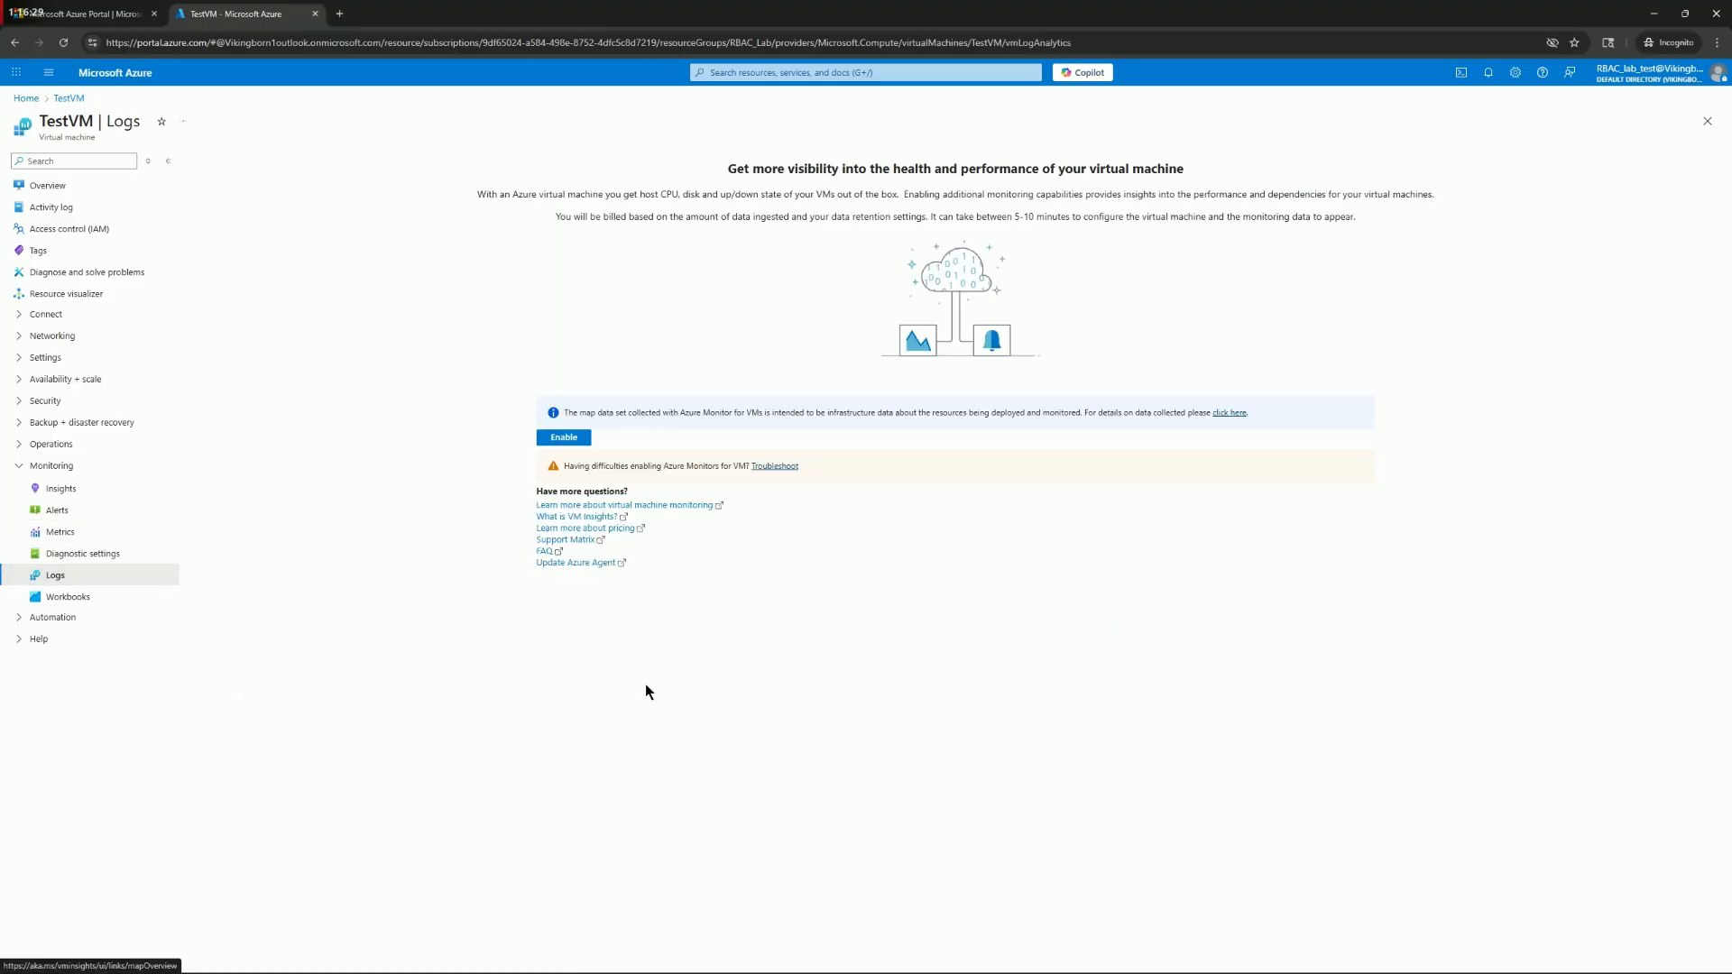
{"action": "left_click", "coordinate": [27, 466]}
{"action": "left_click", "coordinate": [47, 185]}
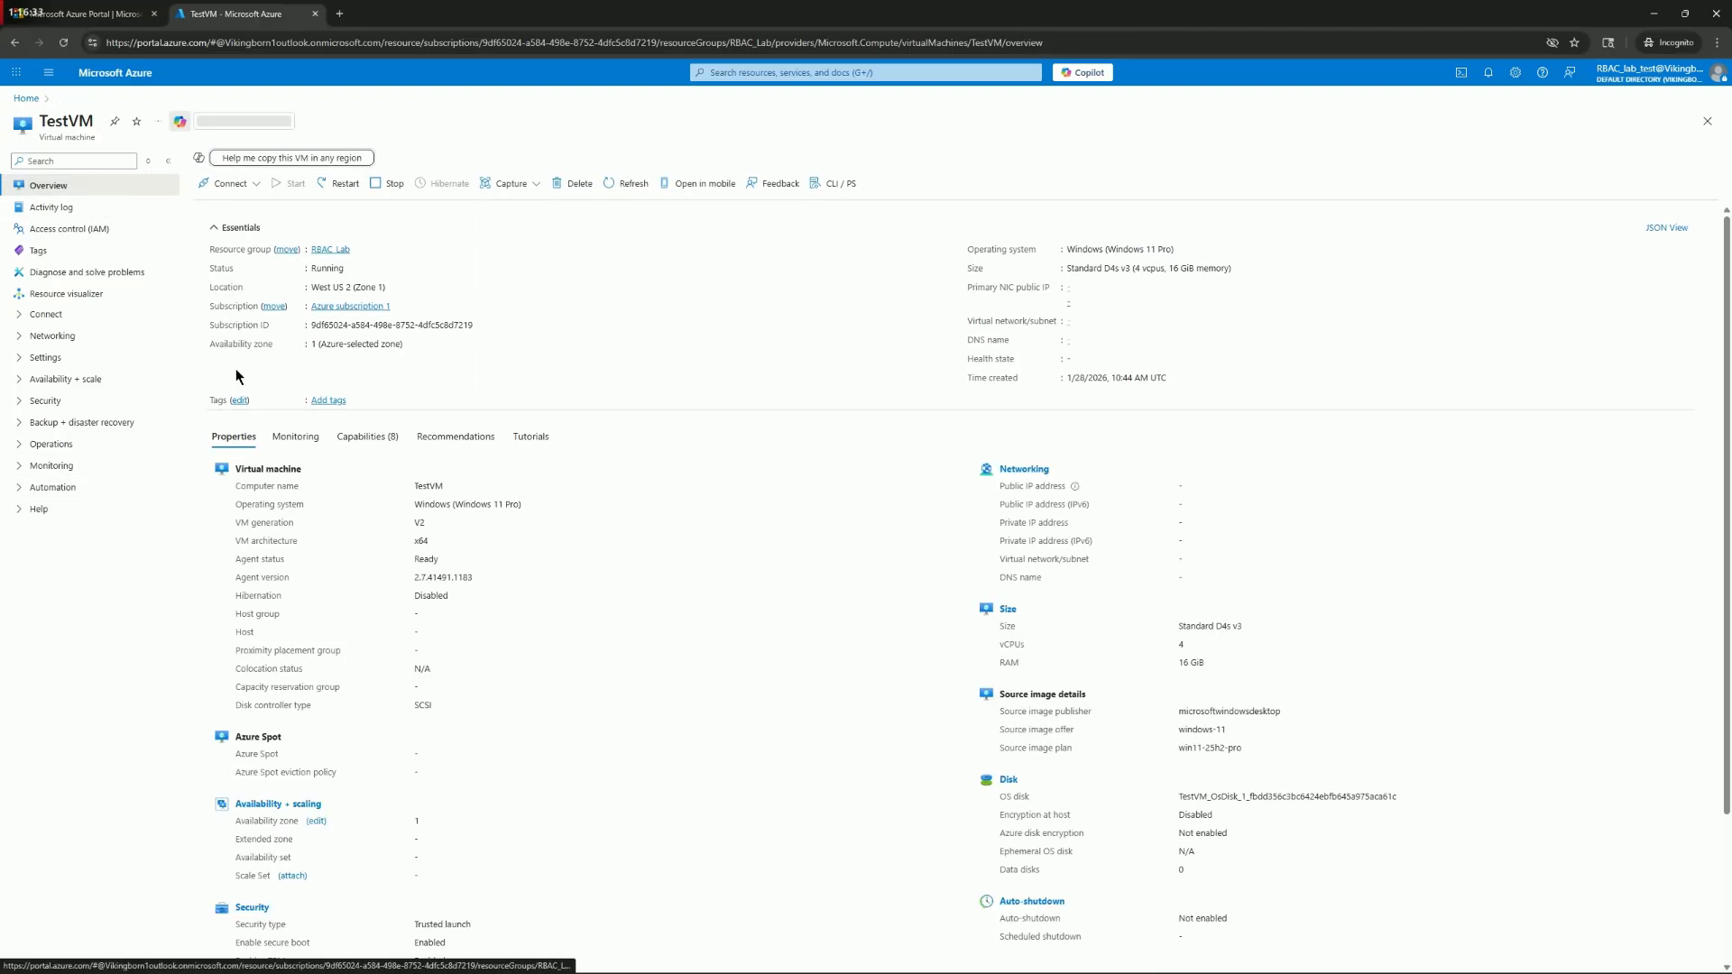
Switch to the Microsoft Sentinel window, rerun the test account's activity query, and widen the ActivityStatusValue and OperationNameValue columns to read the results
{"action": "mouse_move", "coordinate": [665, 965]}
{"action": "mouse_move", "coordinate": [853, 958]}
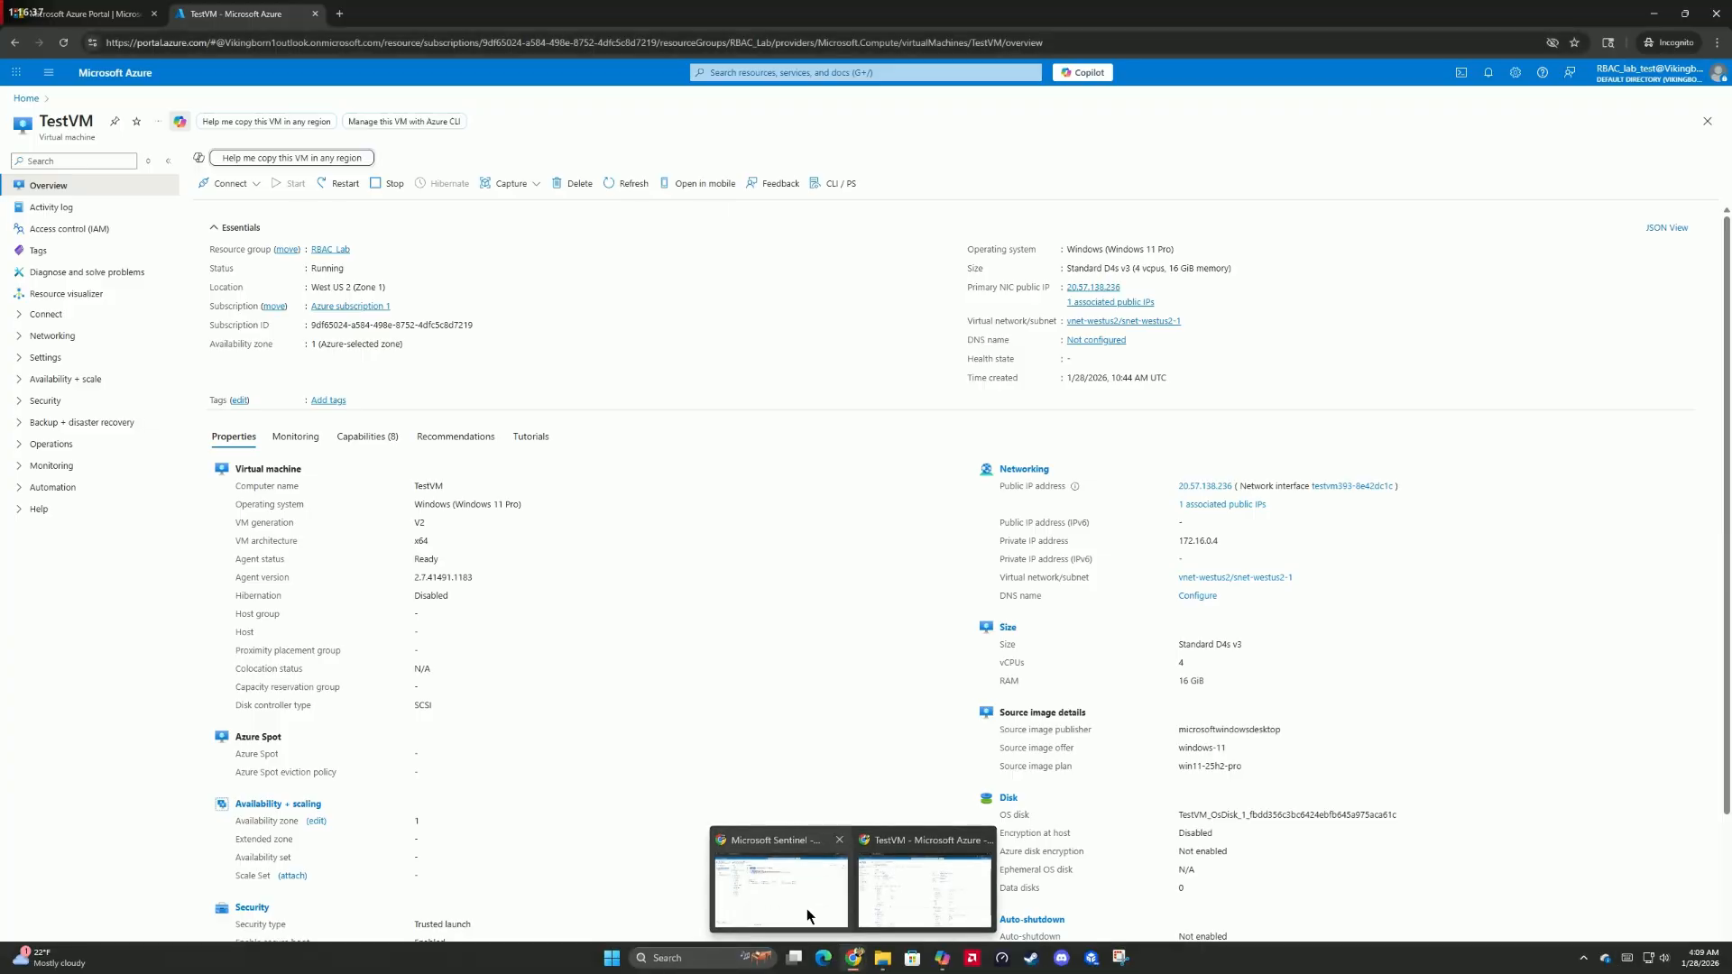
{"action": "left_click", "coordinate": [806, 908]}
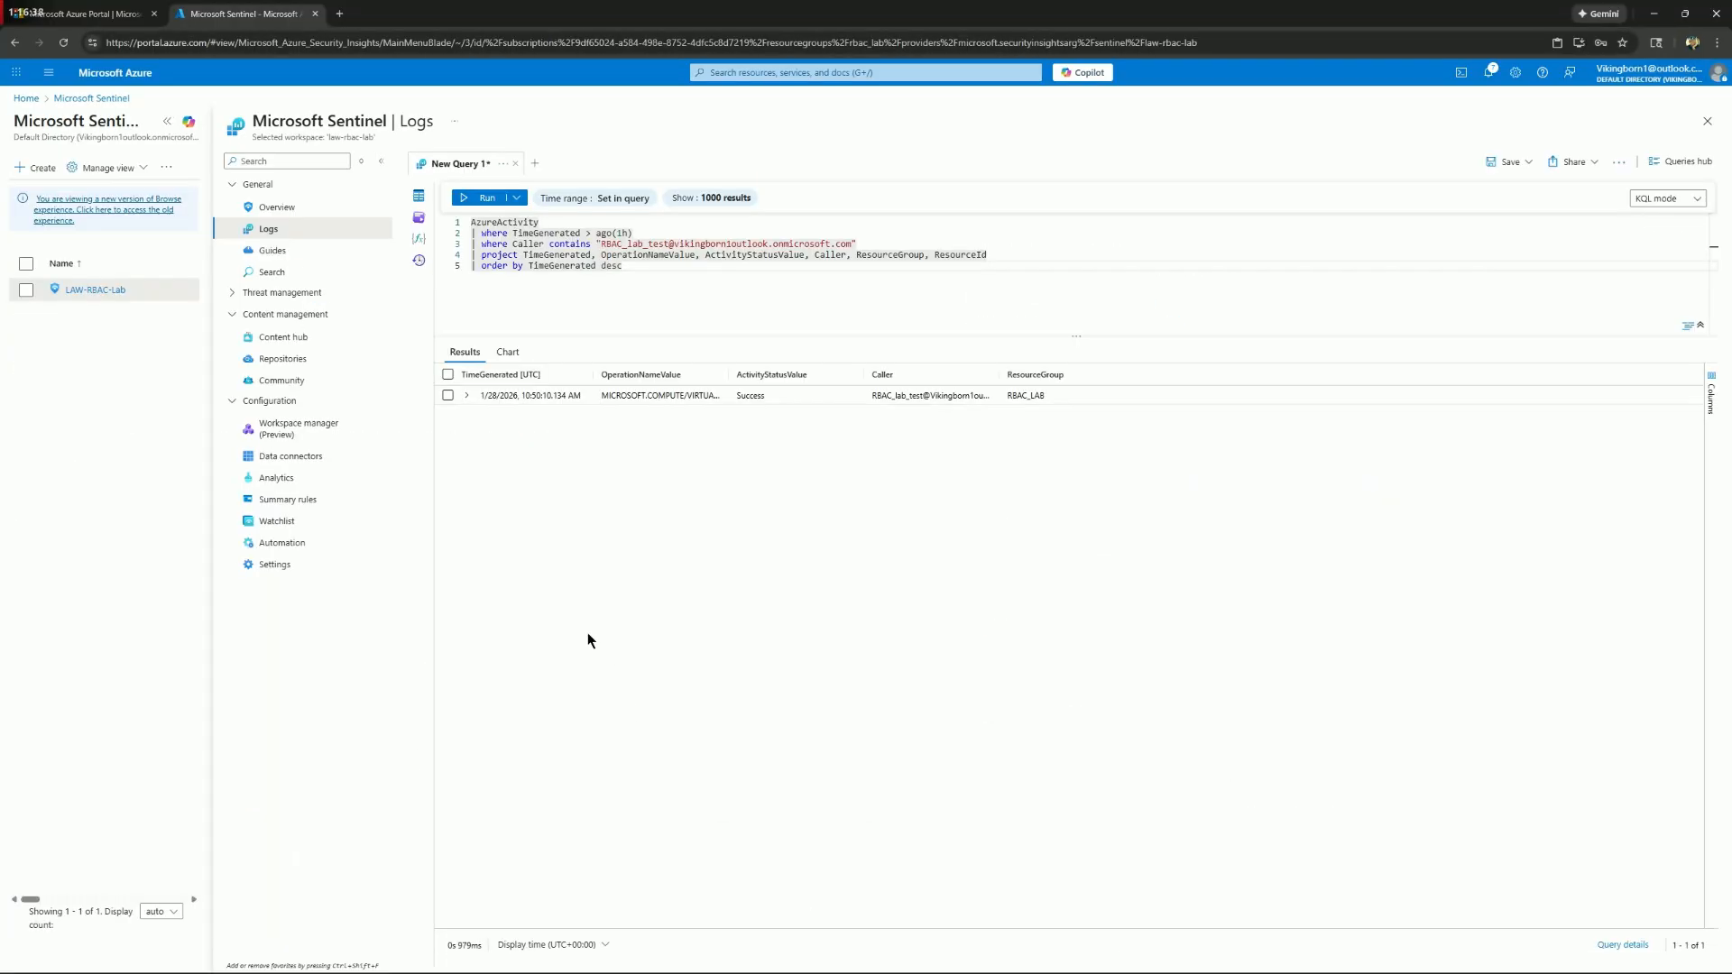
{"action": "left_click", "coordinate": [484, 200]}
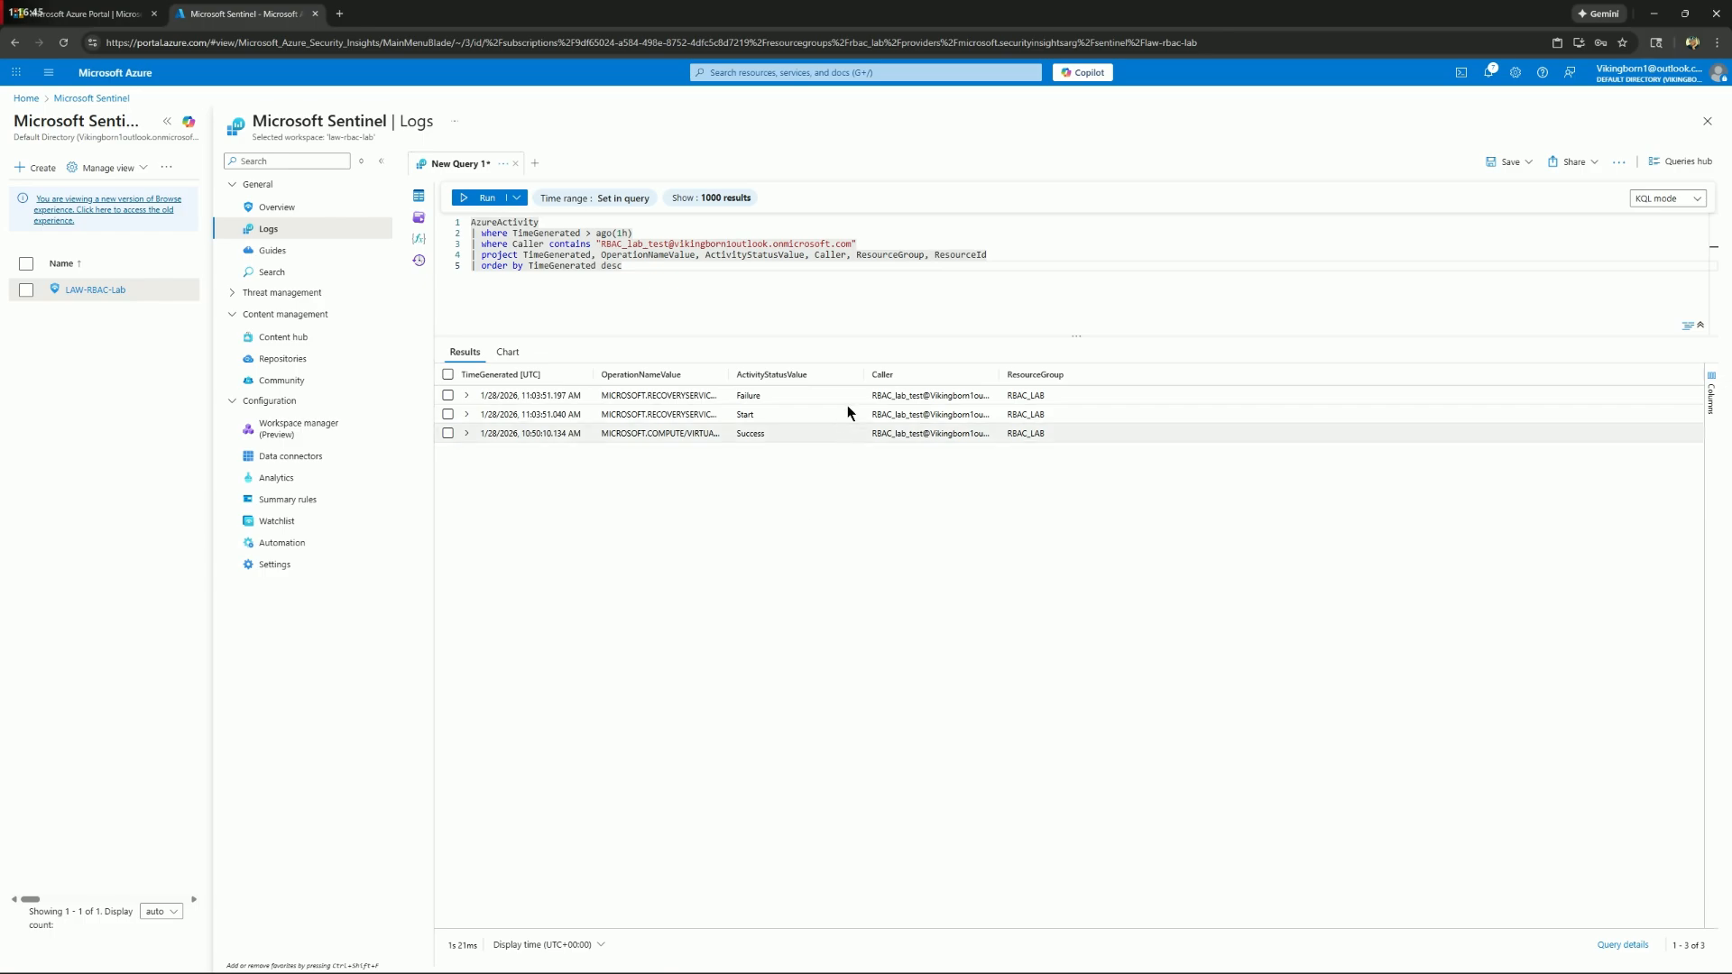
{"action": "left_click_drag", "start_coordinate": [863, 374], "coordinate": [1091, 390]}
{"action": "left_click_drag", "start_coordinate": [727, 374], "coordinate": [913, 379]}
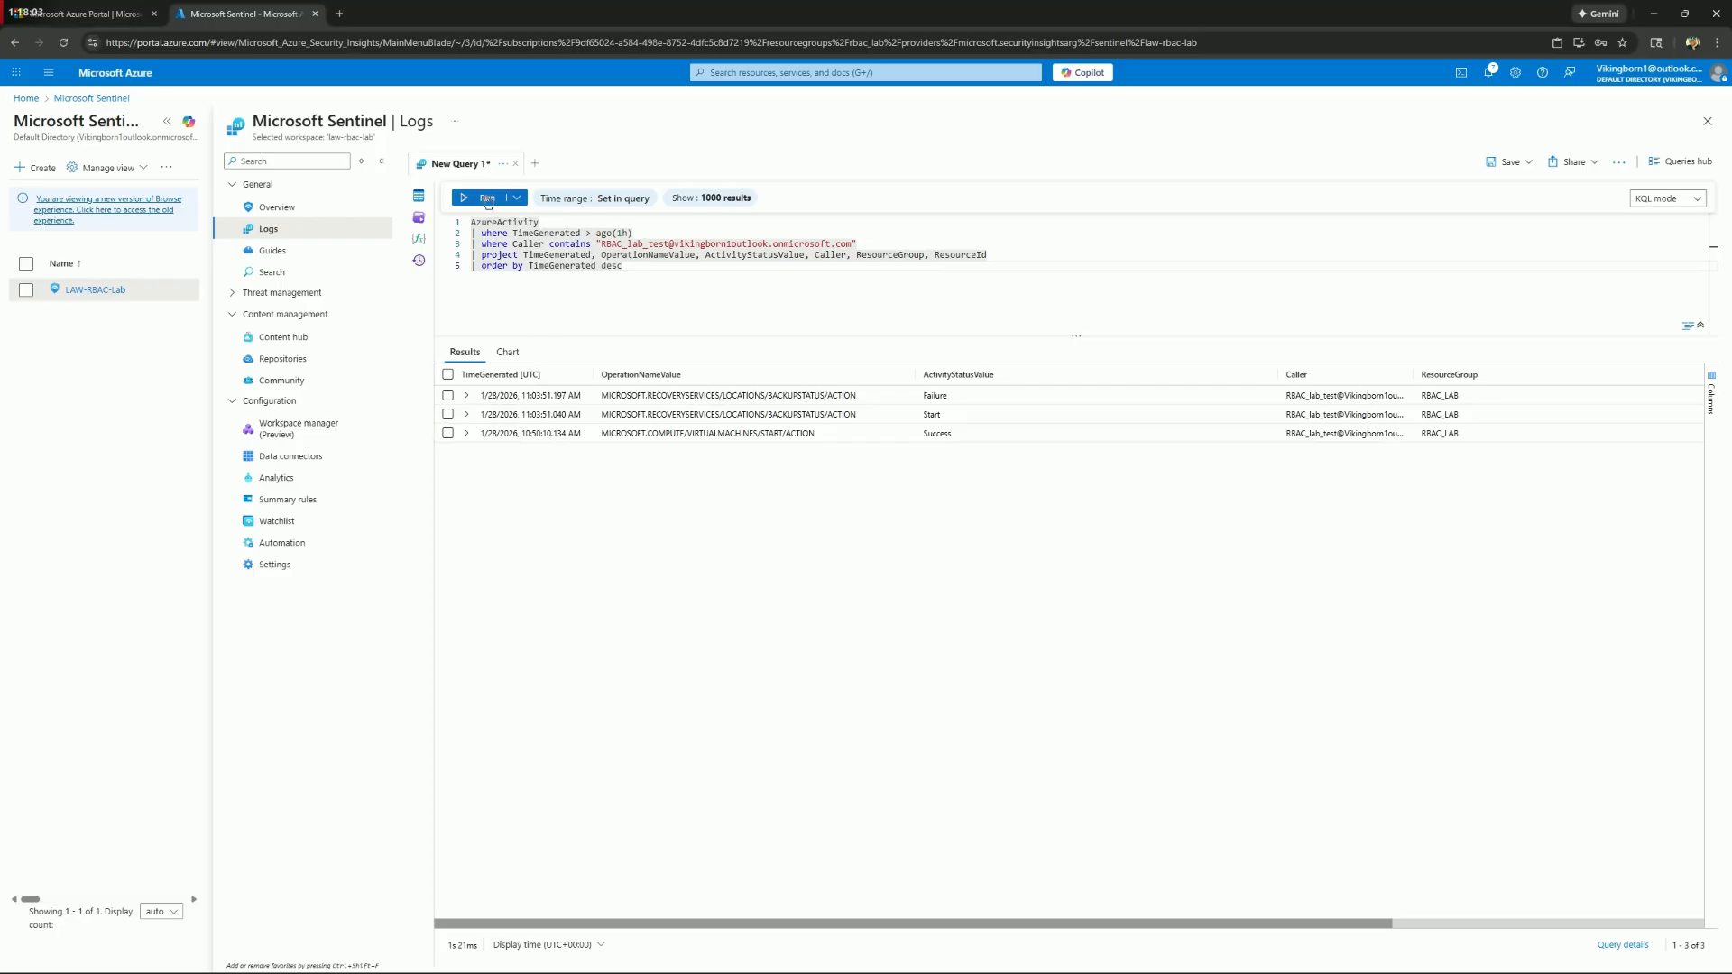
{"action": "key", "text": "shift+Return"}
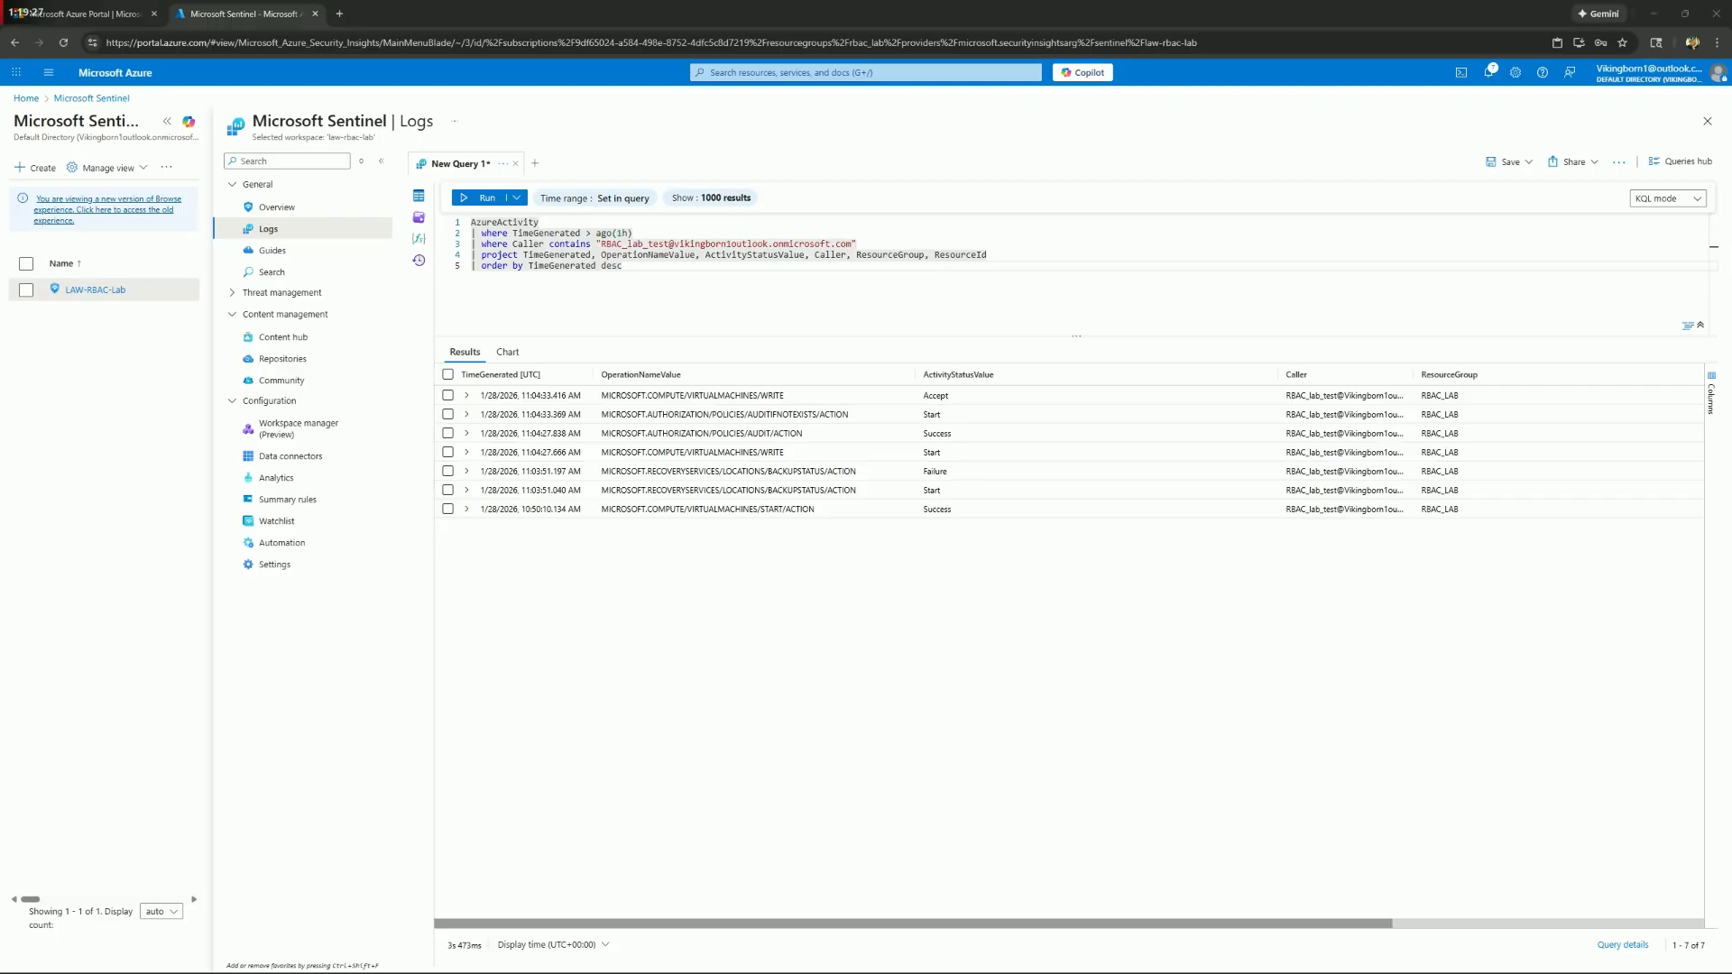
Leave Sentinel, discarding the unsaved query edits, and open the access control page of the RBAC_Lab resource group
{"action": "left_click", "coordinate": [26, 99]}
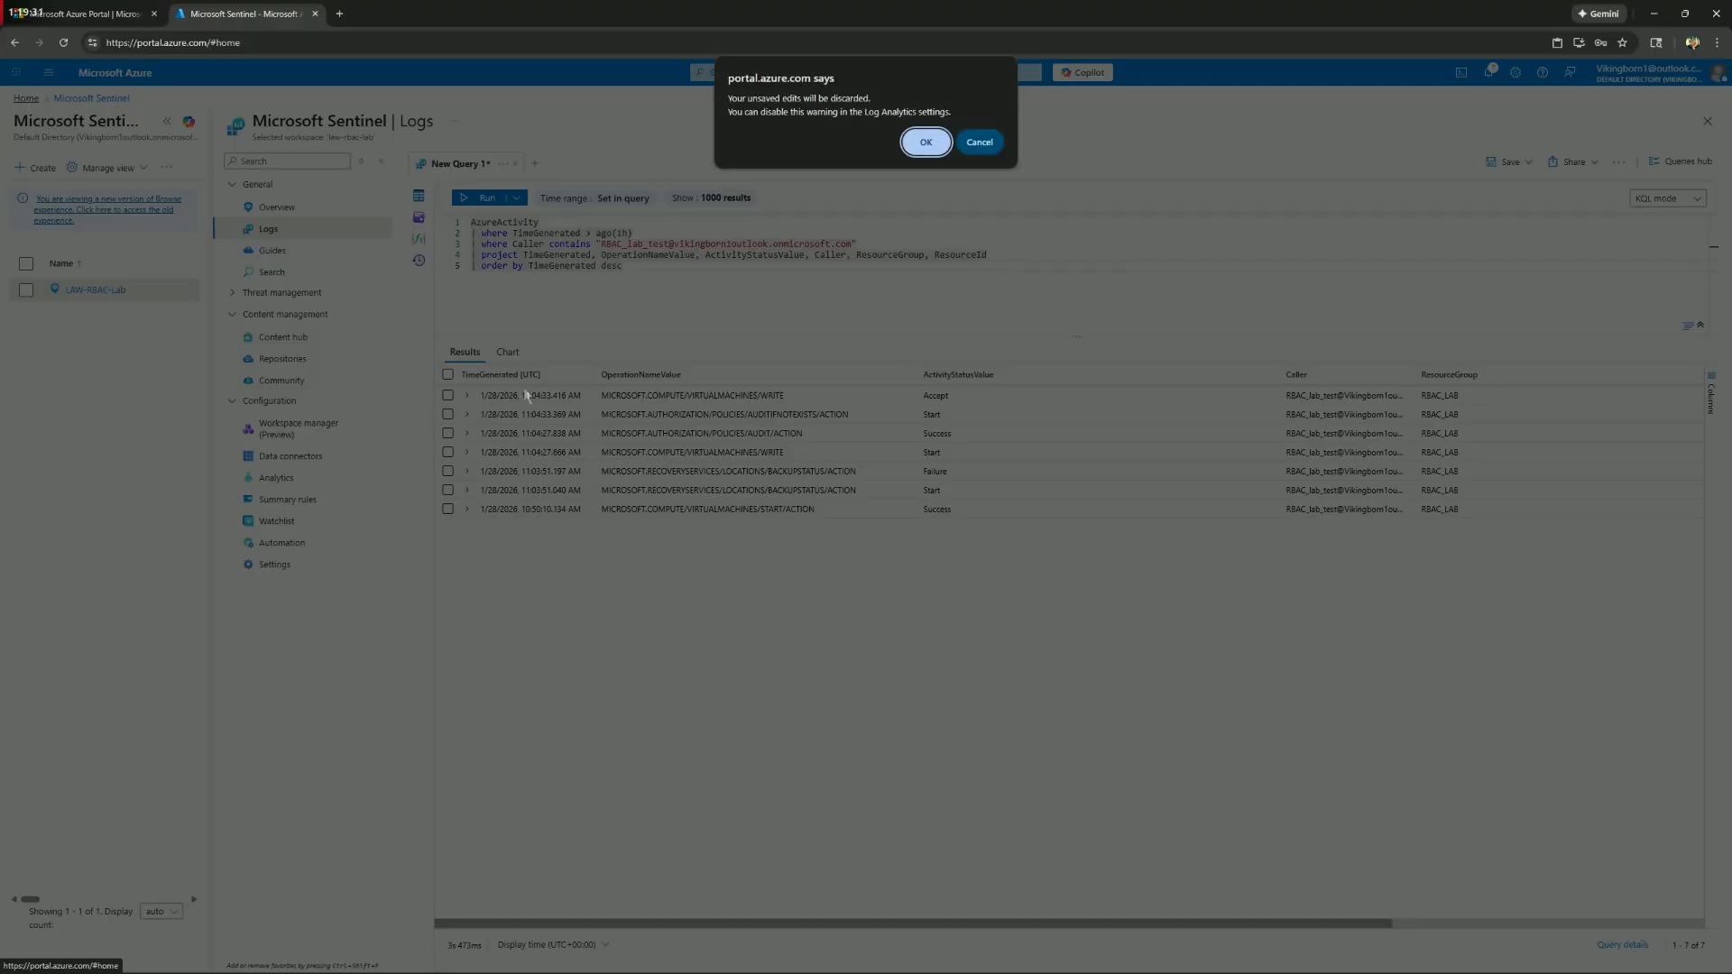
{"action": "left_click", "coordinate": [926, 142]}
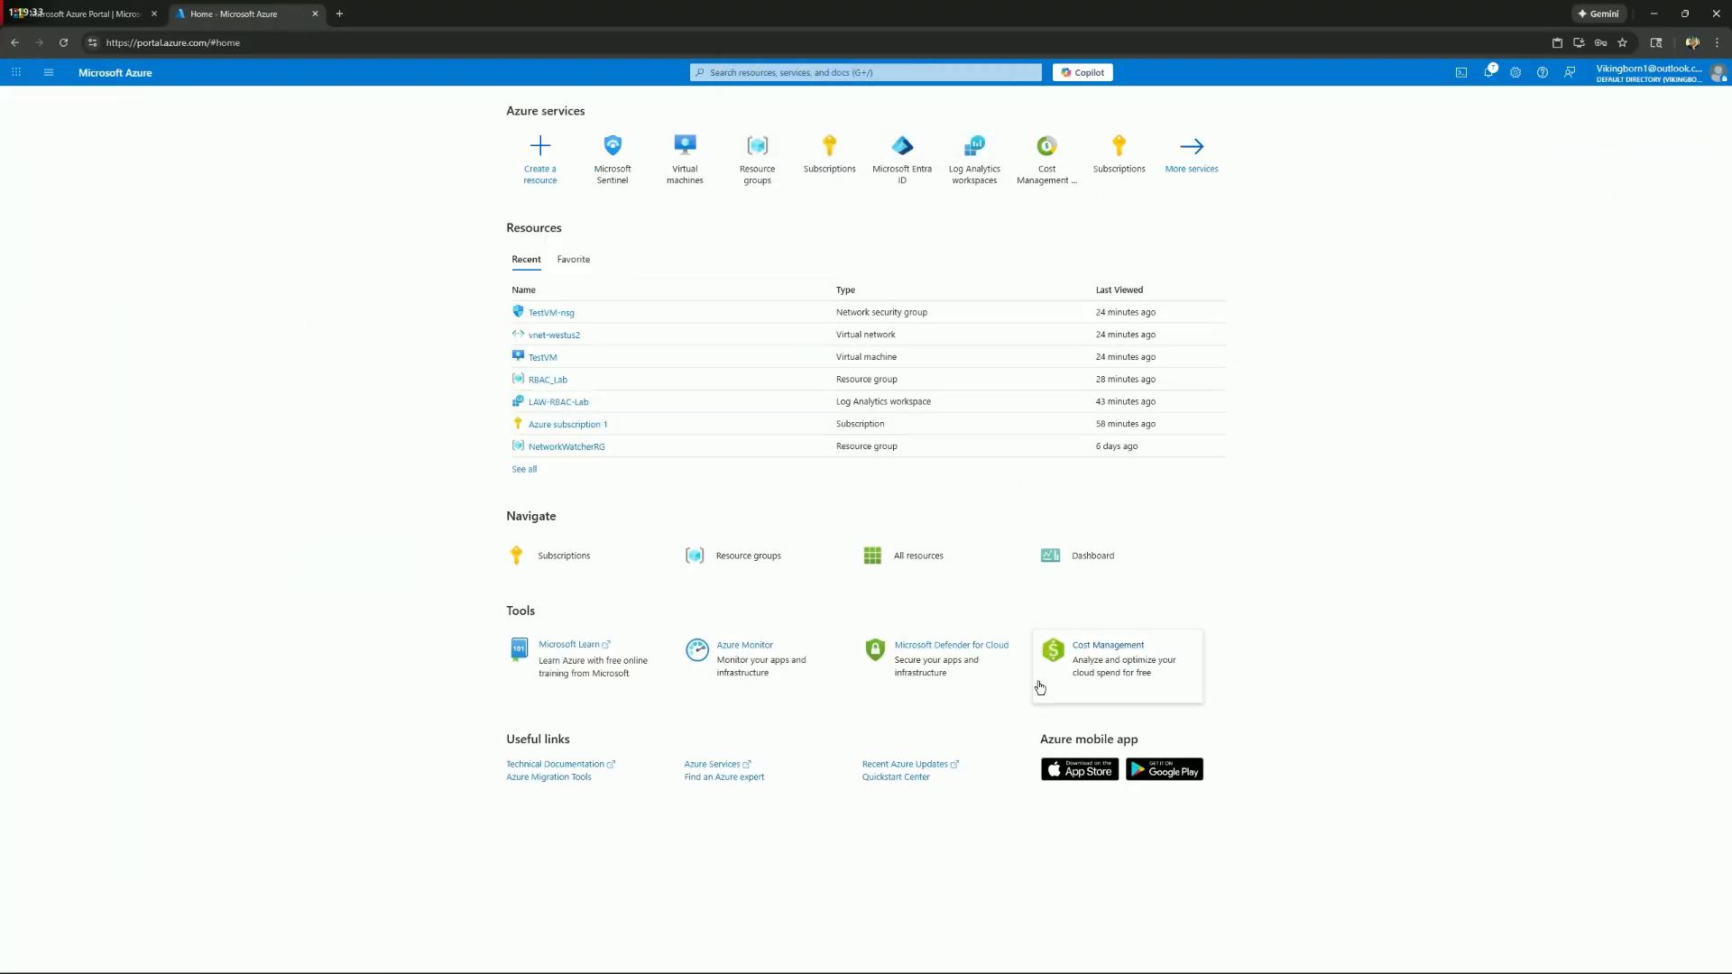
{"action": "left_click", "coordinate": [557, 383]}
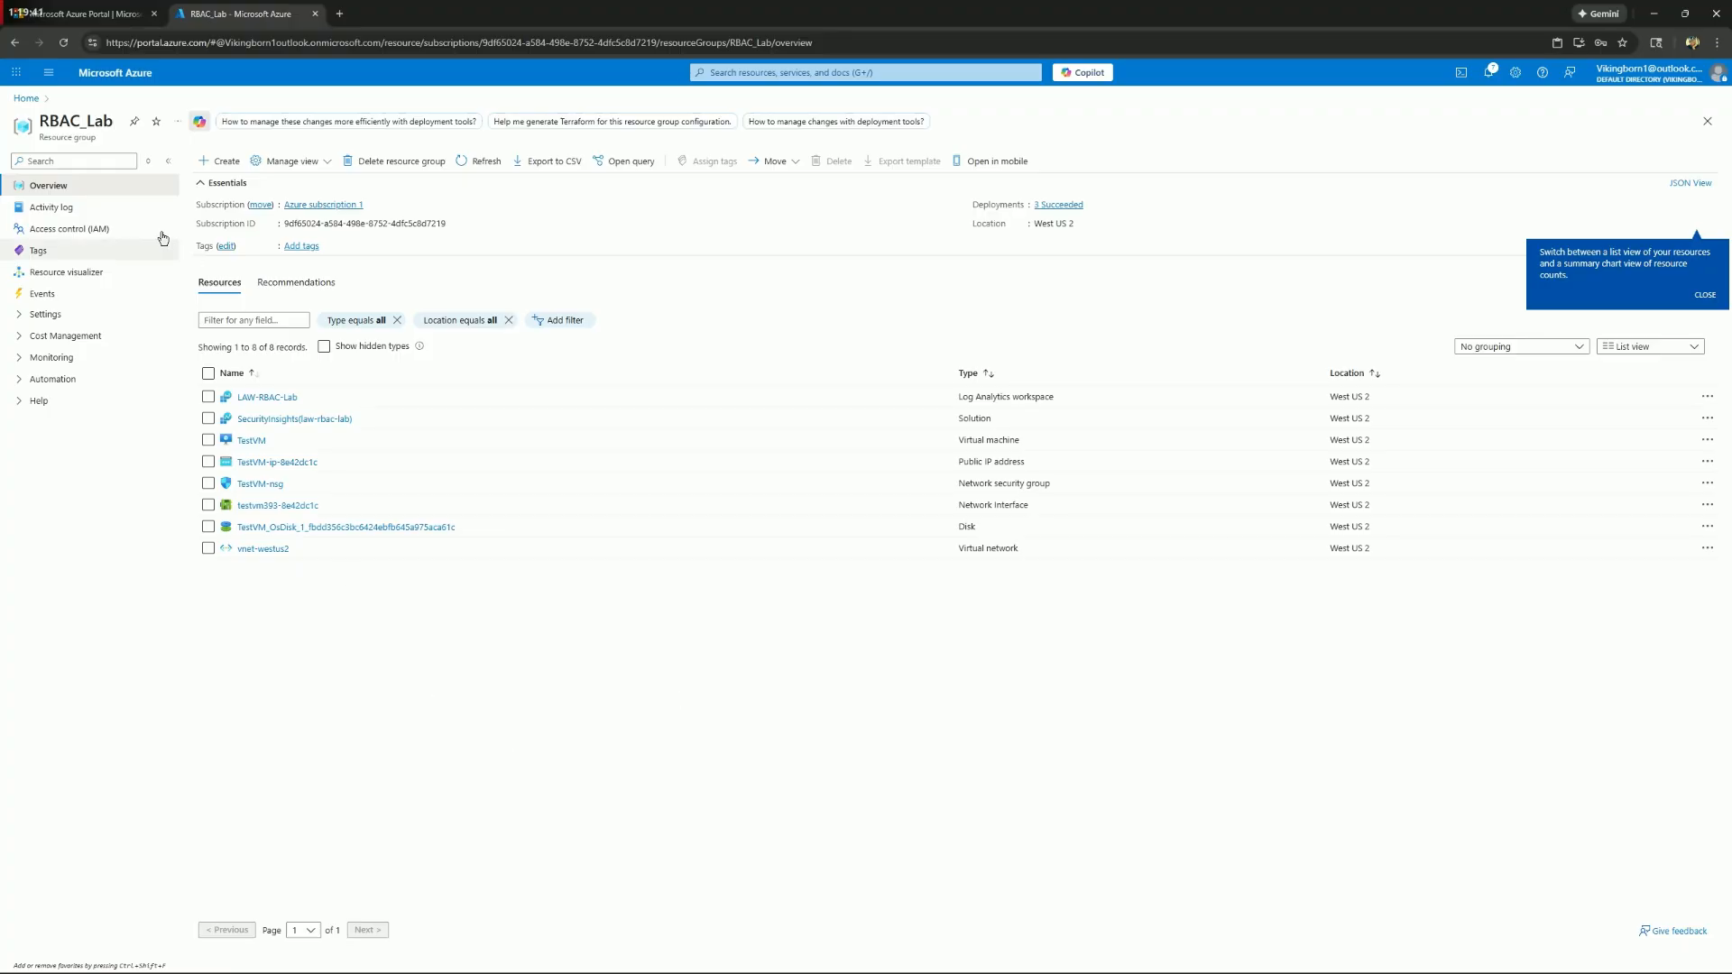
{"action": "left_click", "coordinate": [106, 236]}
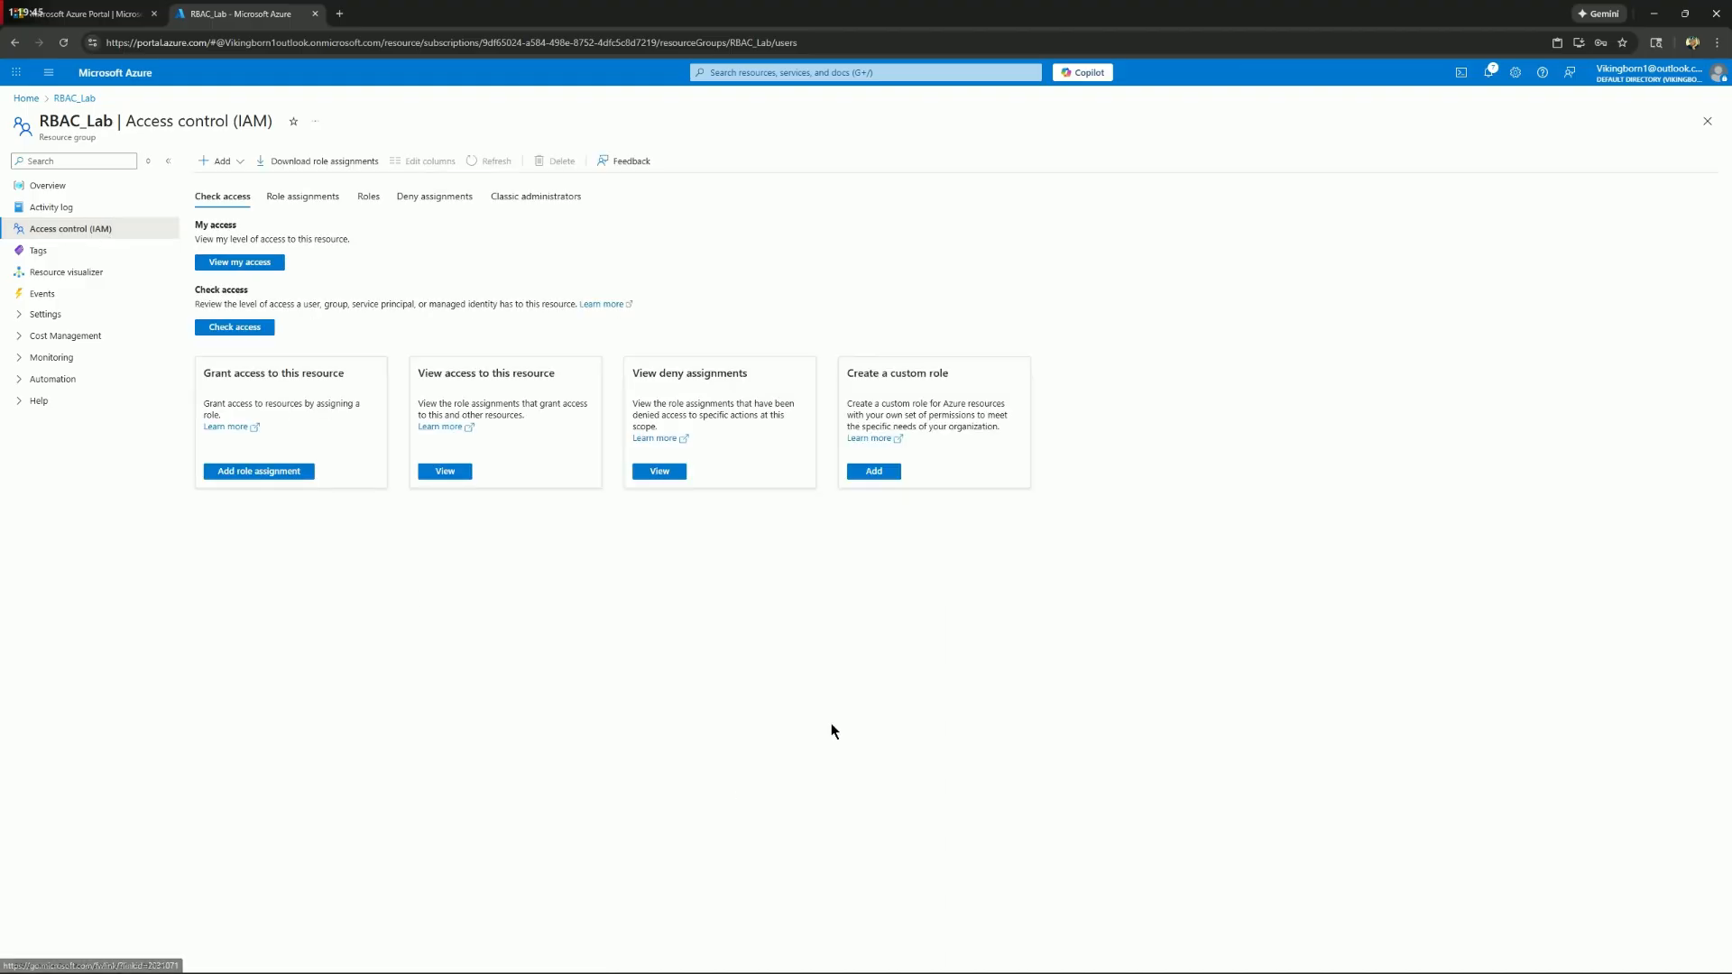
Check the Test1 user's access to RBAC_Lab and open the permissions of its Virtual Machine Contributor role
{"action": "left_click", "coordinate": [269, 329]}
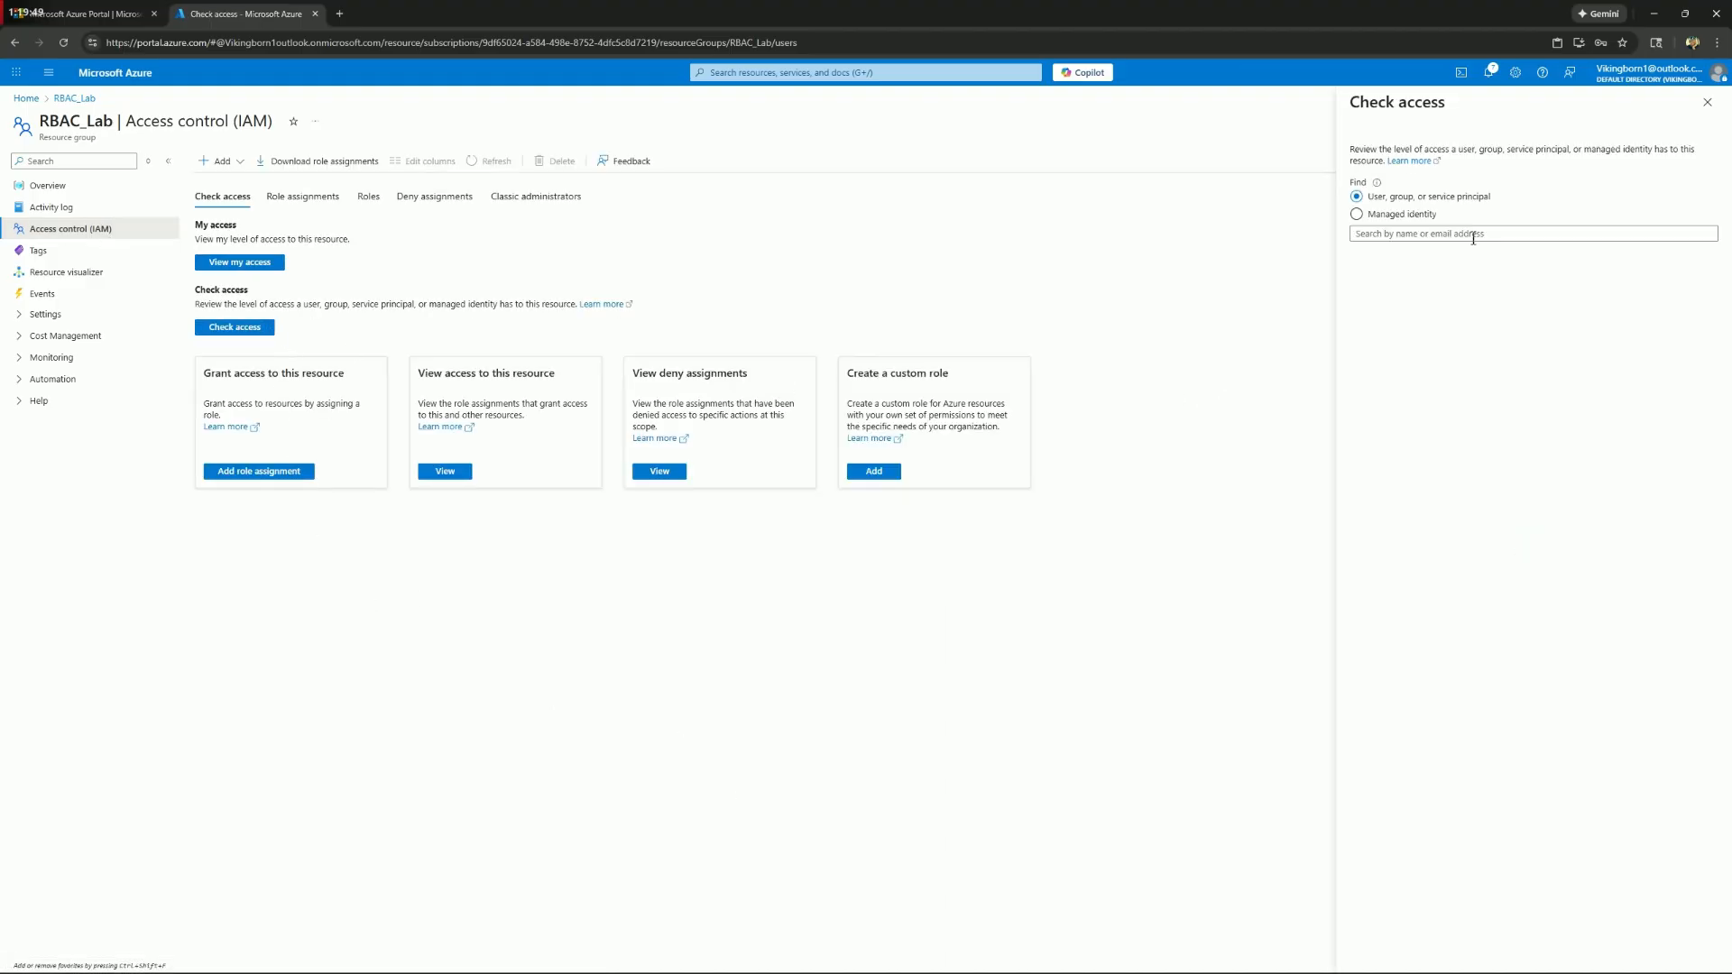
{"action": "left_click", "coordinate": [1473, 236]}
{"action": "type", "text": "test"}
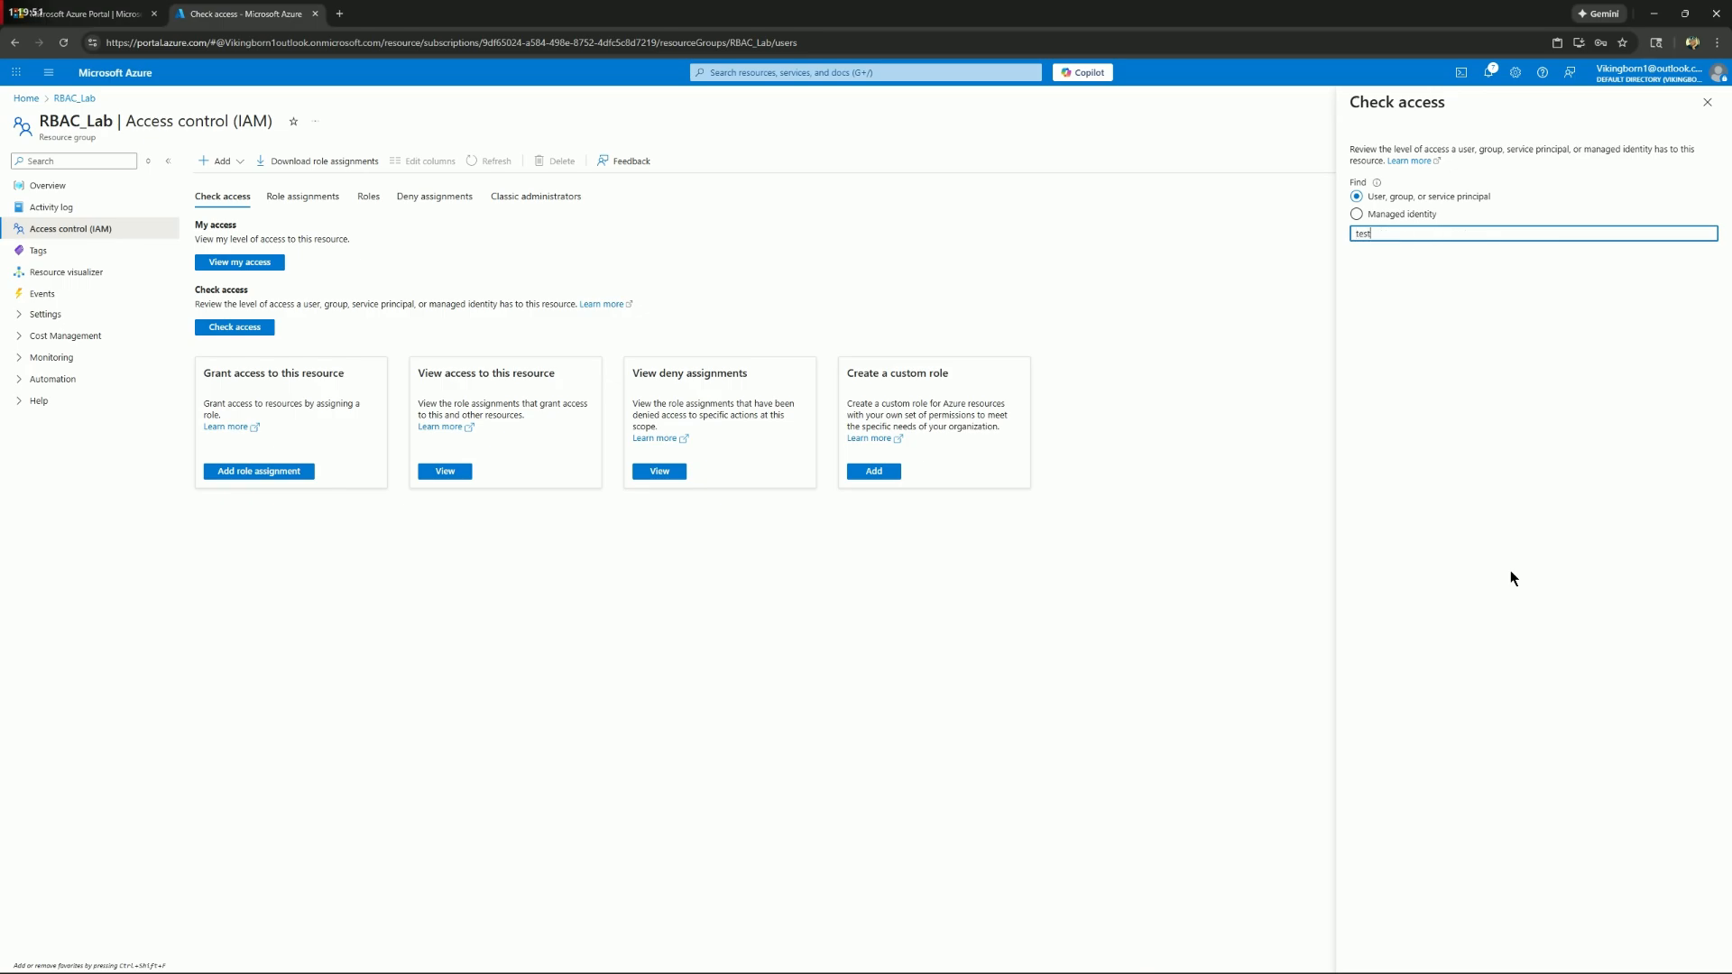
{"action": "type", "text": "1"}
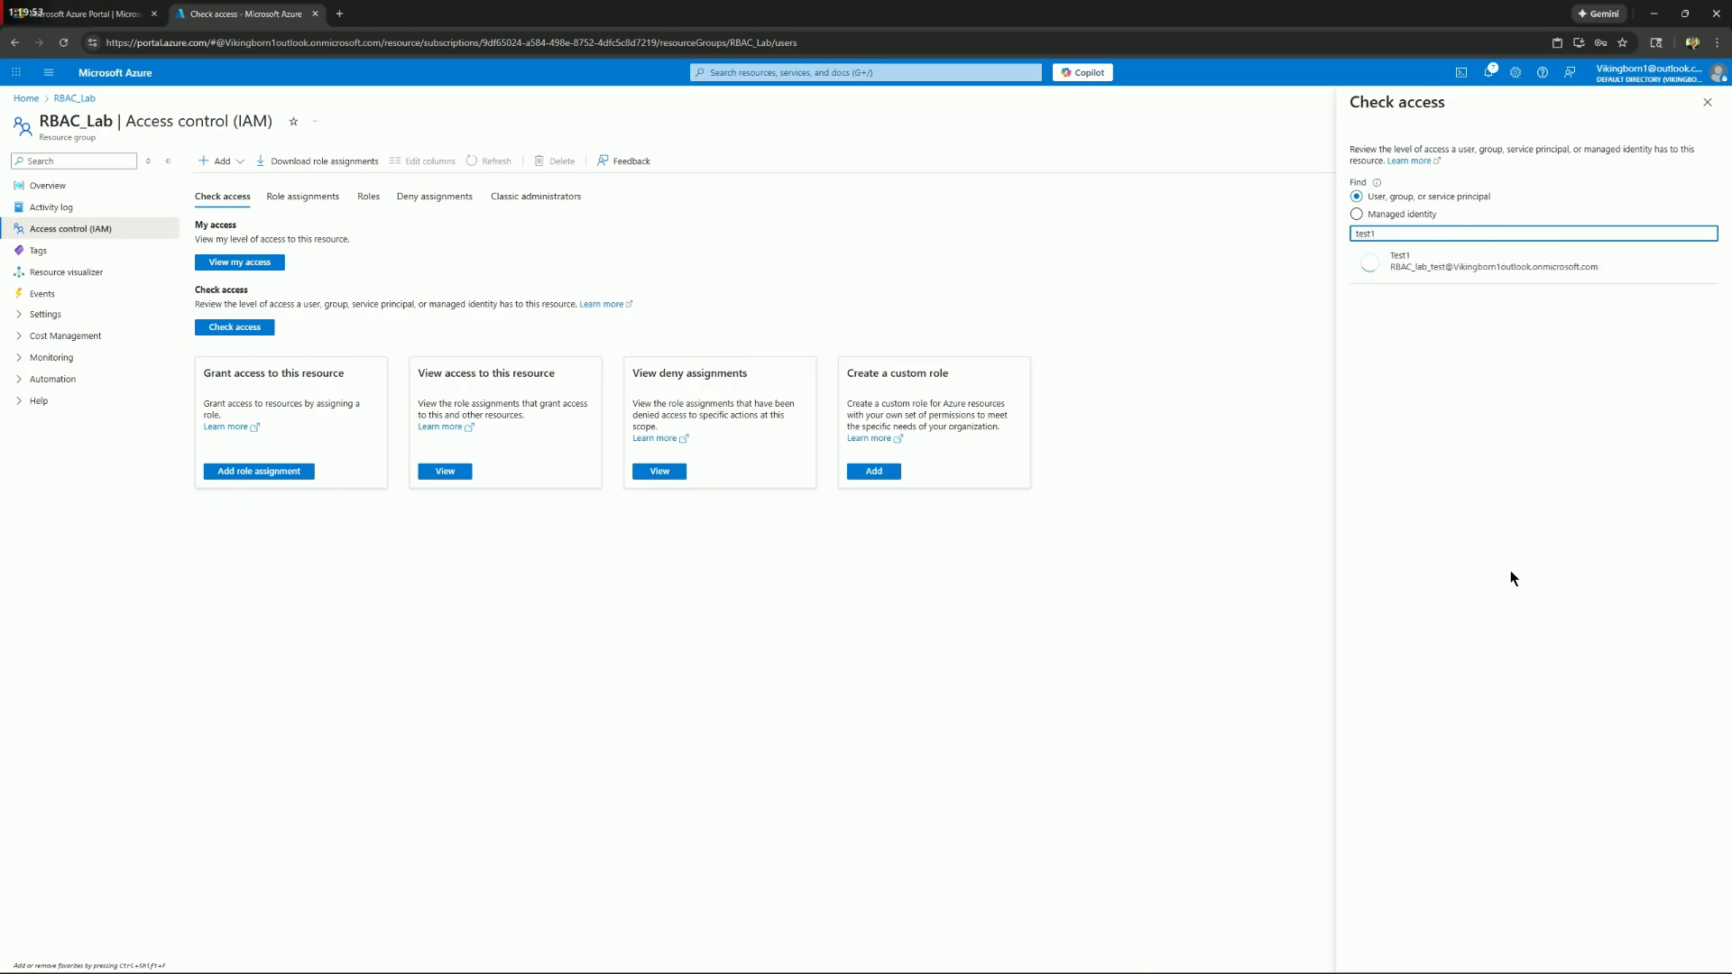
{"action": "left_click", "coordinate": [1463, 273]}
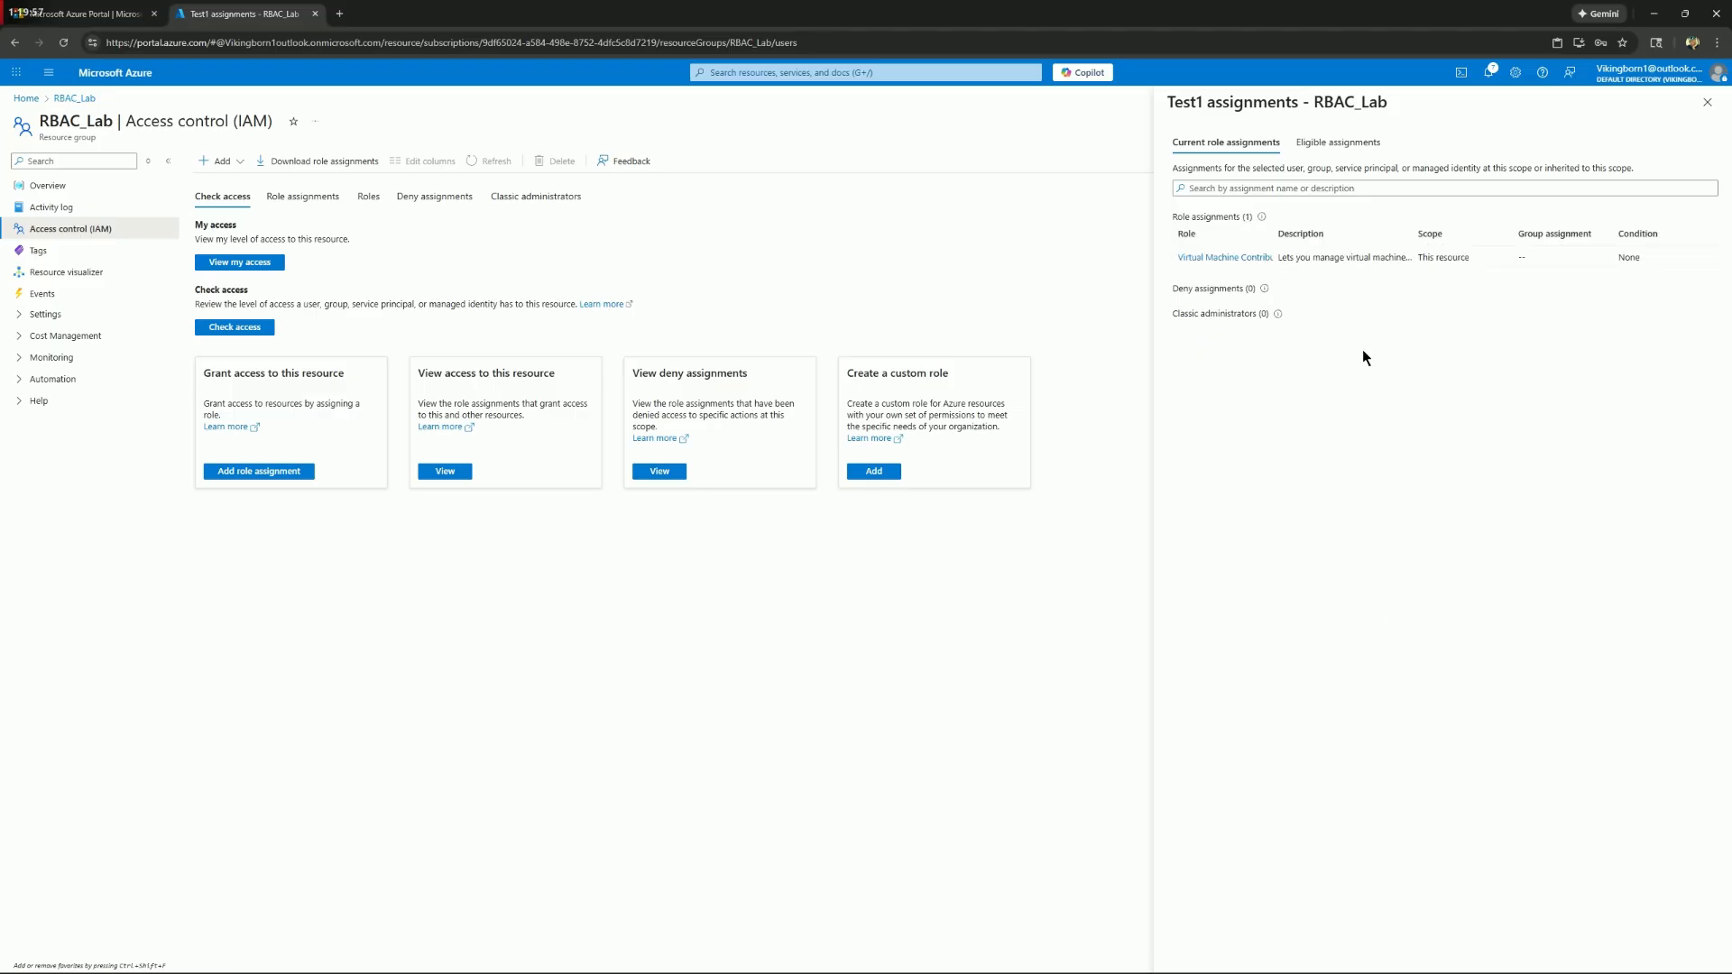
{"action": "left_click", "coordinate": [1261, 258]}
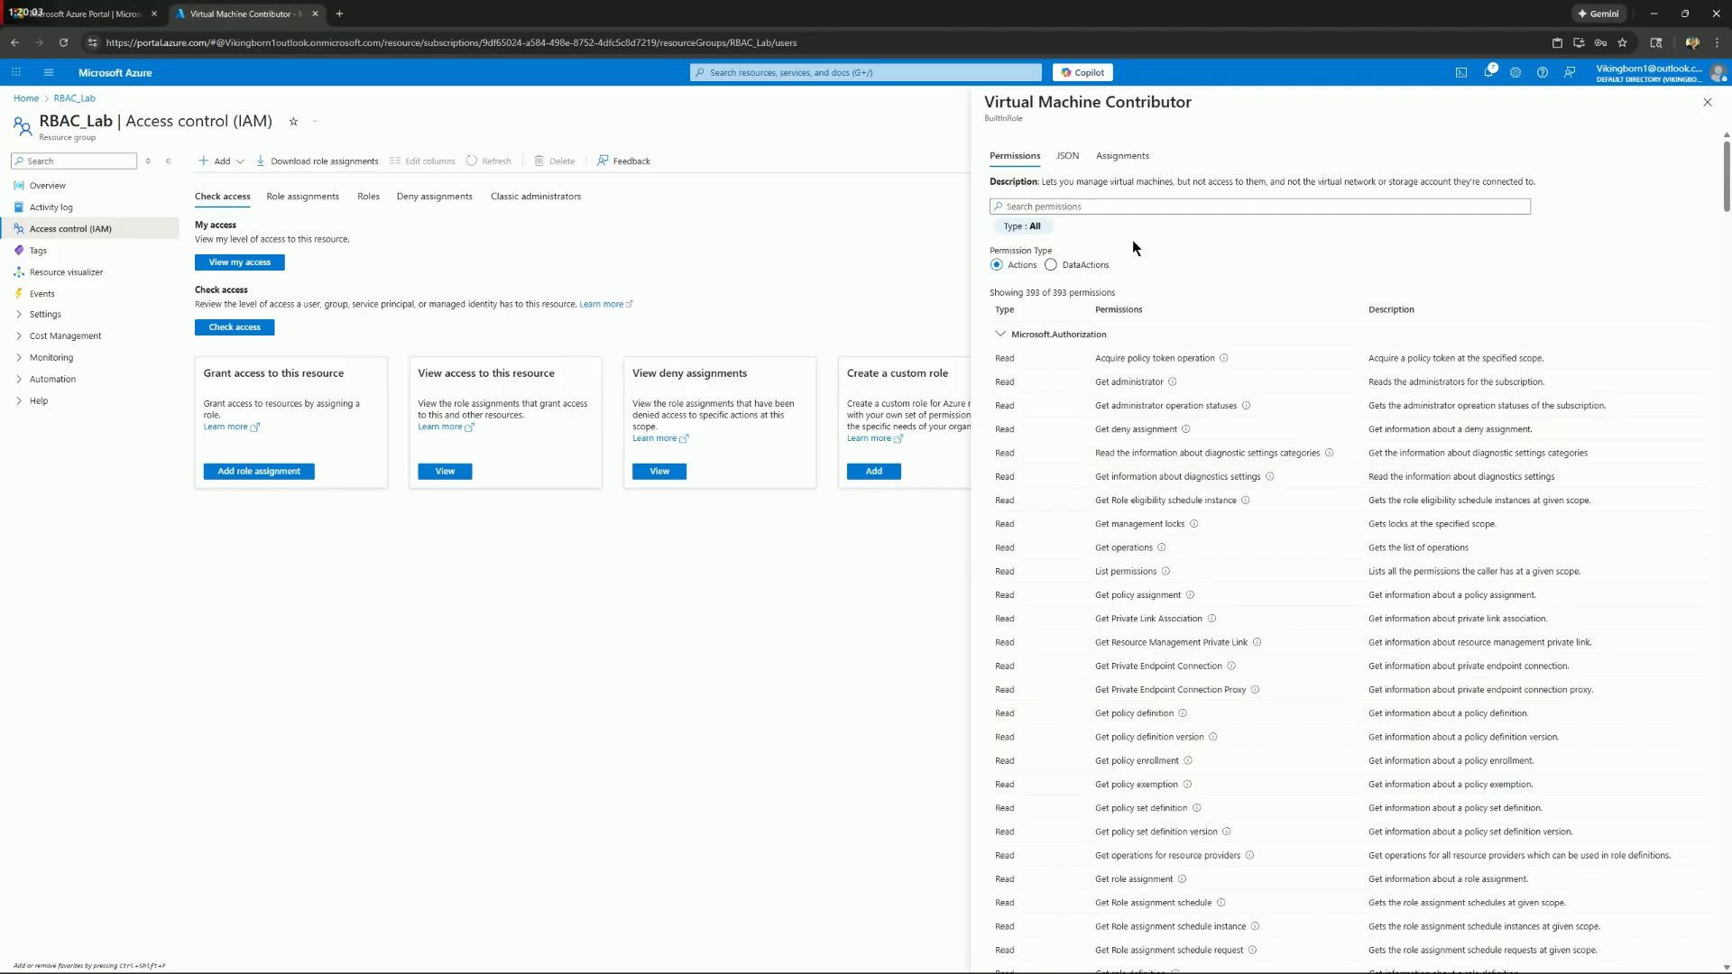
Search the Virtual Machine Contributor permissions for "reader" and clear the search
{"action": "left_click", "coordinate": [1127, 205]}
{"action": "type", "text": "reader"}
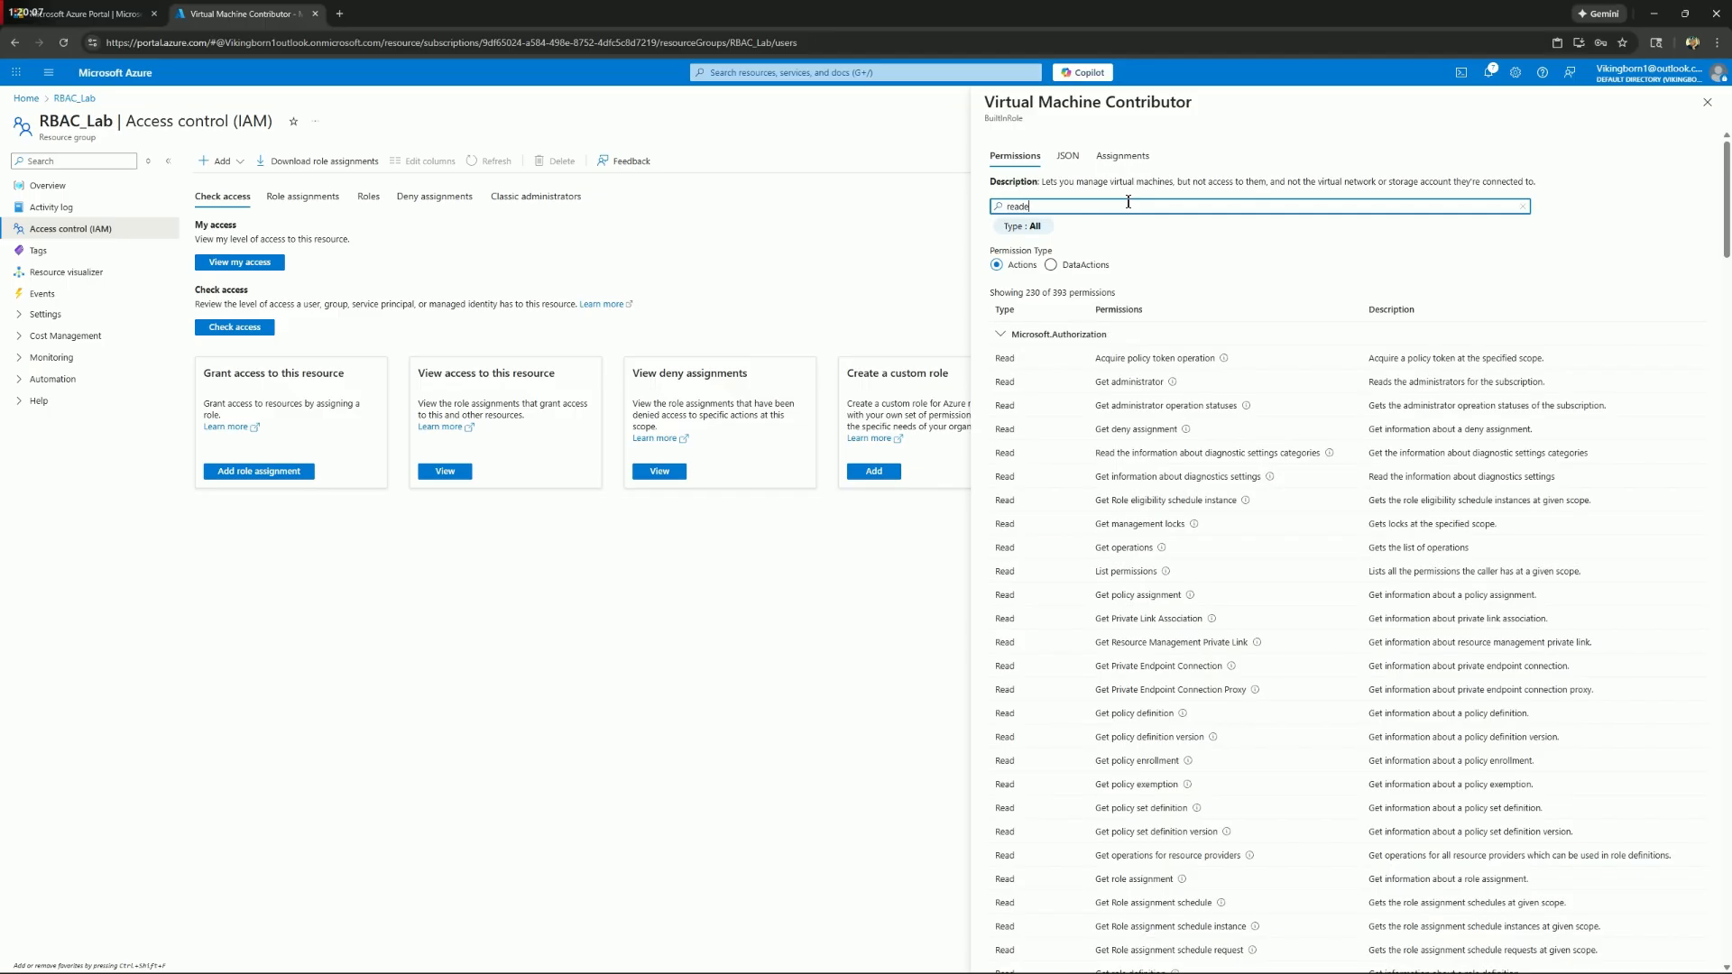
{"action": "key", "text": "BackSpace"}
{"action": "key", "text": "BackSpace"}
{"action": "key", "text": "BackSpace"}
{"action": "key", "text": "BackSpace"}
{"action": "key", "text": "BackSpace"}
{"action": "key", "text": "BackSpace"}
Show RBAC_Lab's role assignments and close the role details and access check panes
{"action": "left_click", "coordinate": [303, 196]}
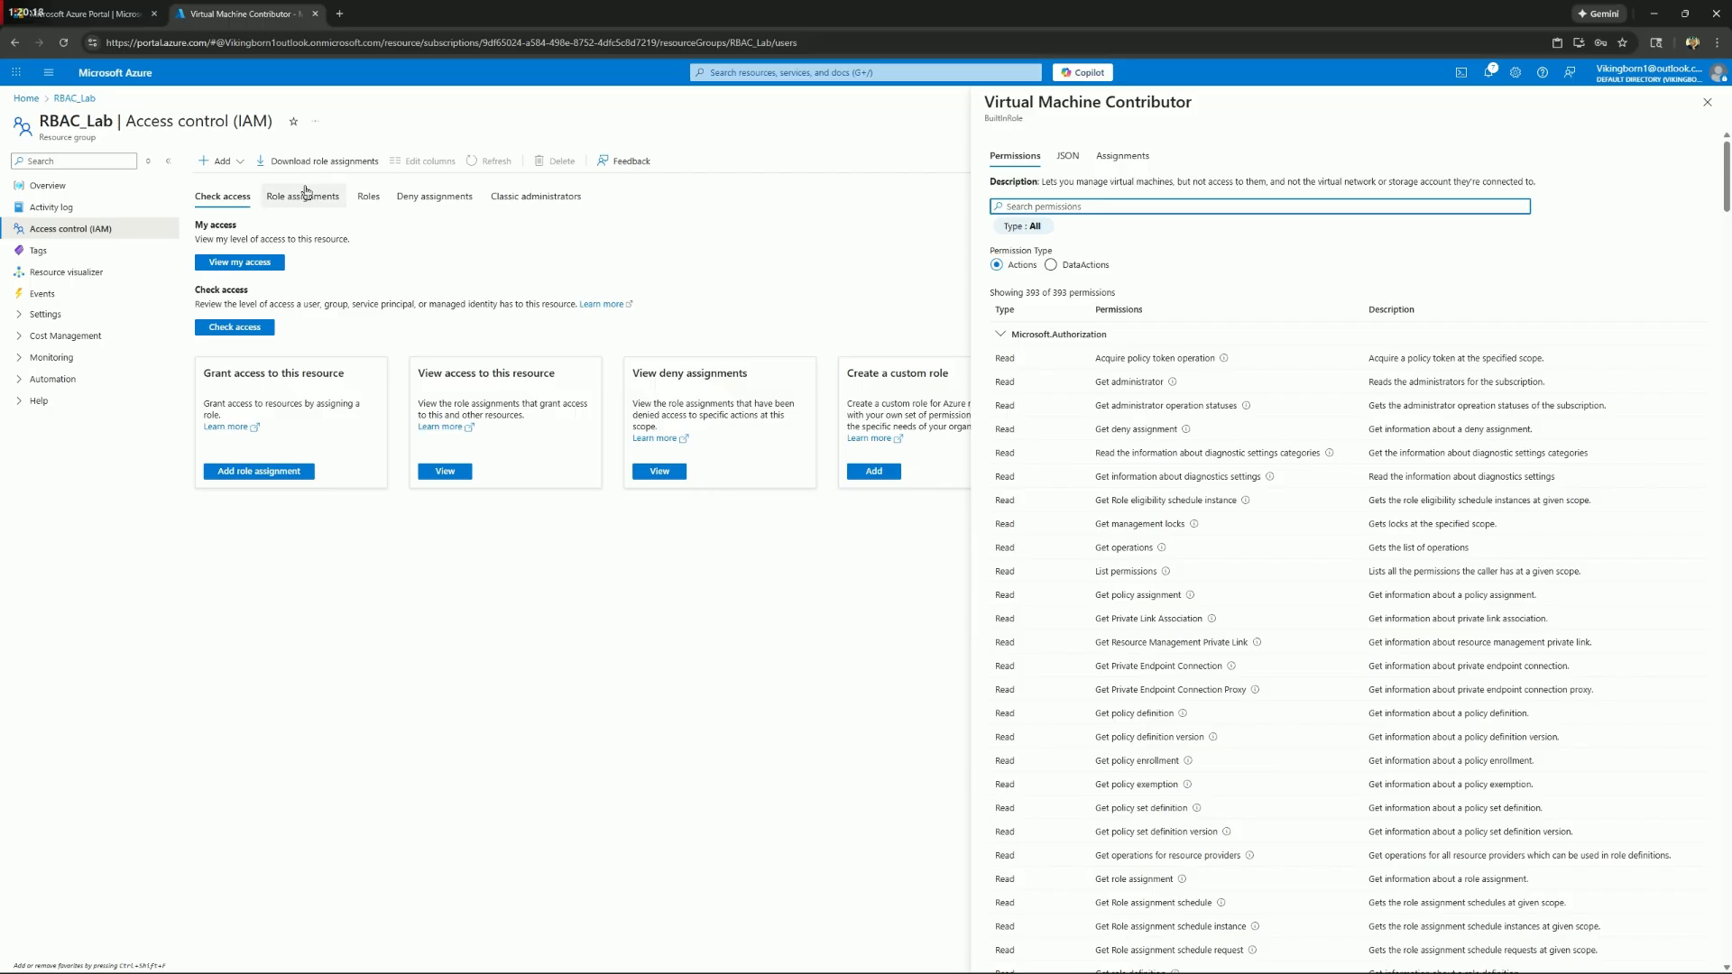
{"action": "left_click", "coordinate": [1714, 101]}
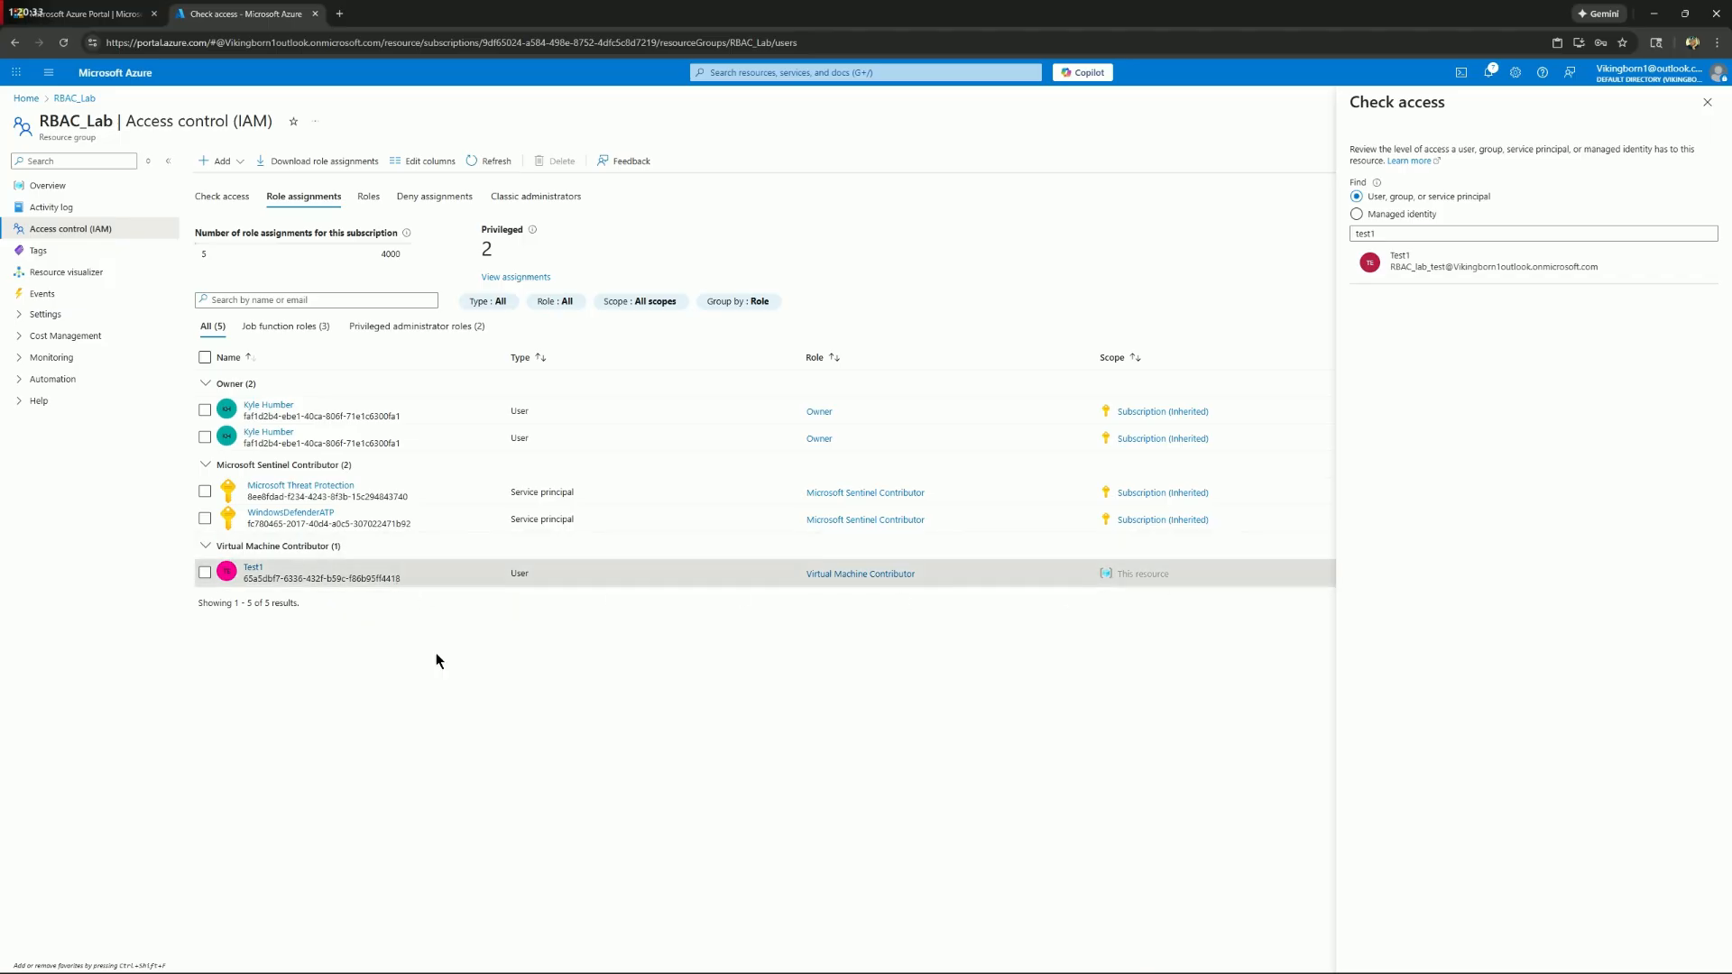
{"action": "left_click", "coordinate": [1706, 103]}
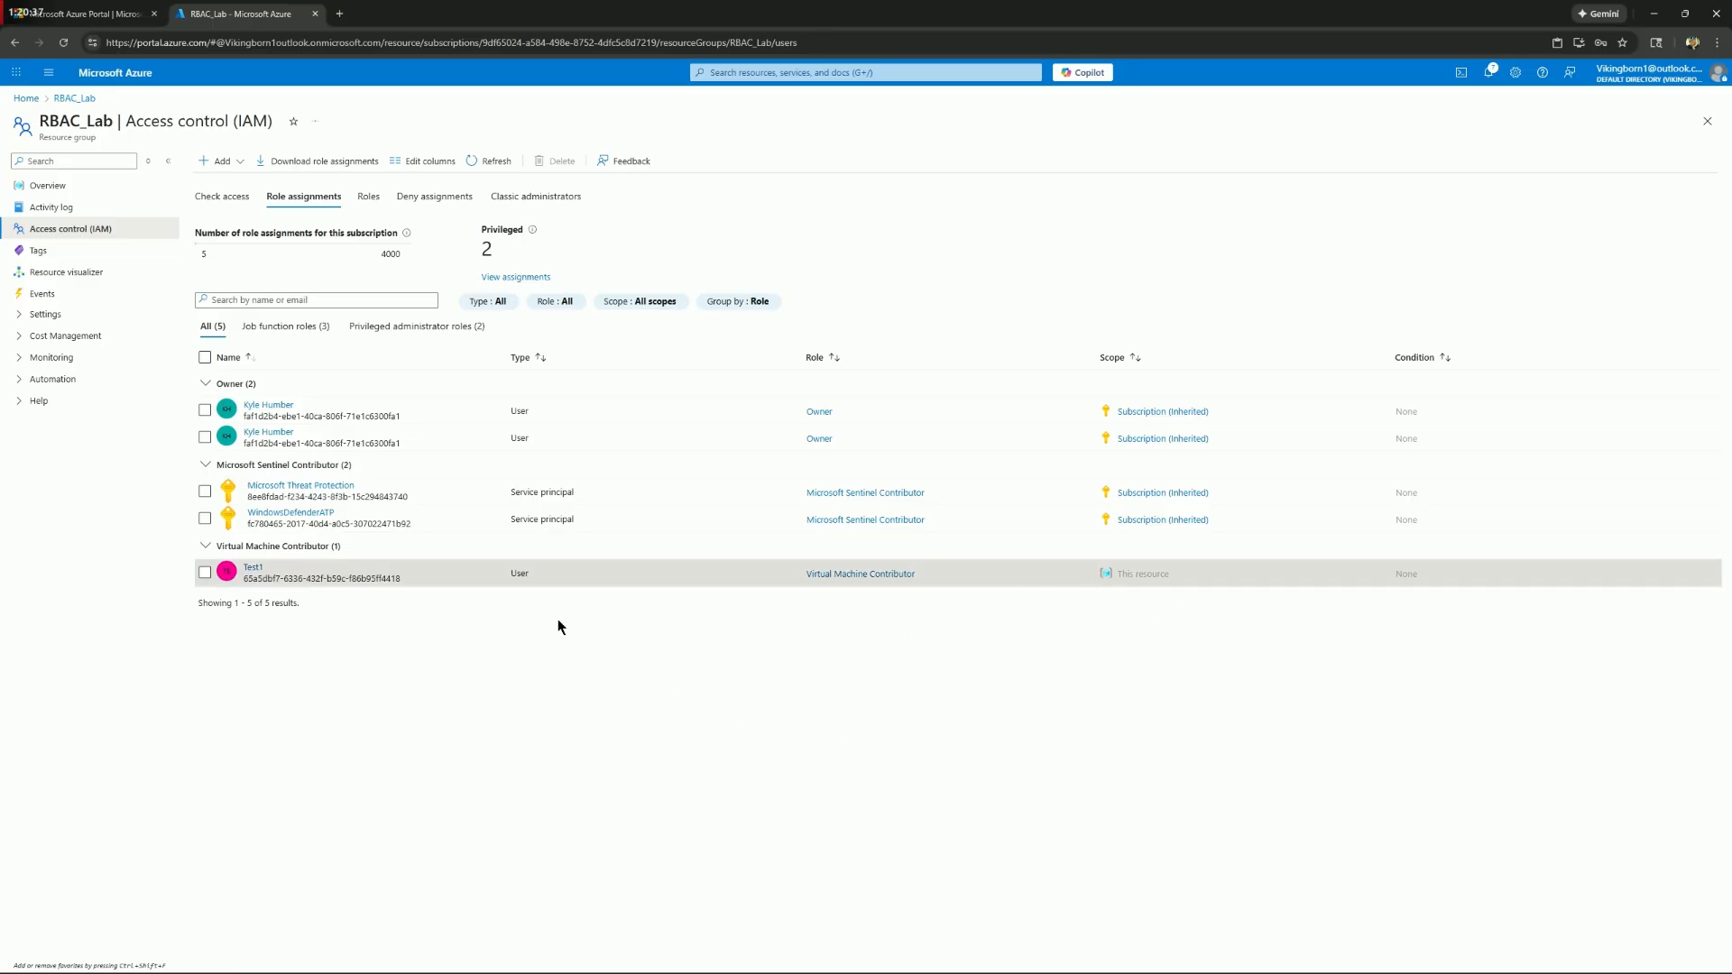
Remove the Test1 user's Virtual Machine Contributor role assignment from the RBAC_Lab resource group
{"action": "left_click", "coordinate": [205, 576]}
{"action": "left_click", "coordinate": [204, 577]}
{"action": "left_click", "coordinate": [204, 574]}
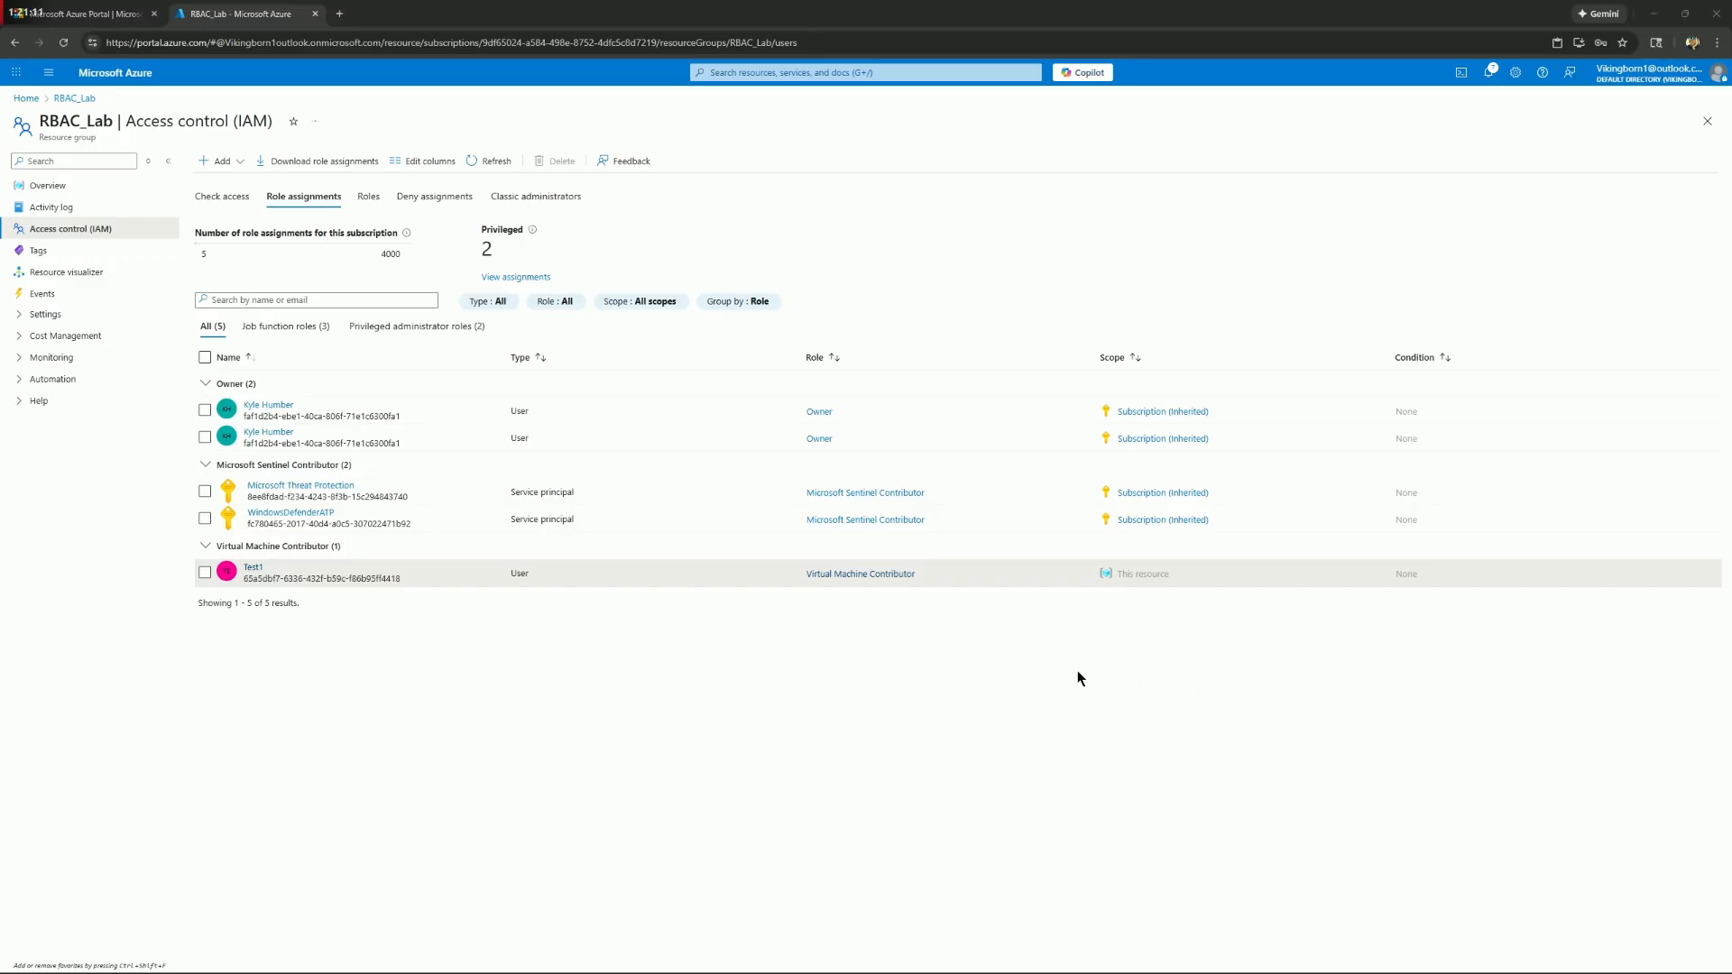
{"action": "left_click", "coordinate": [205, 572]}
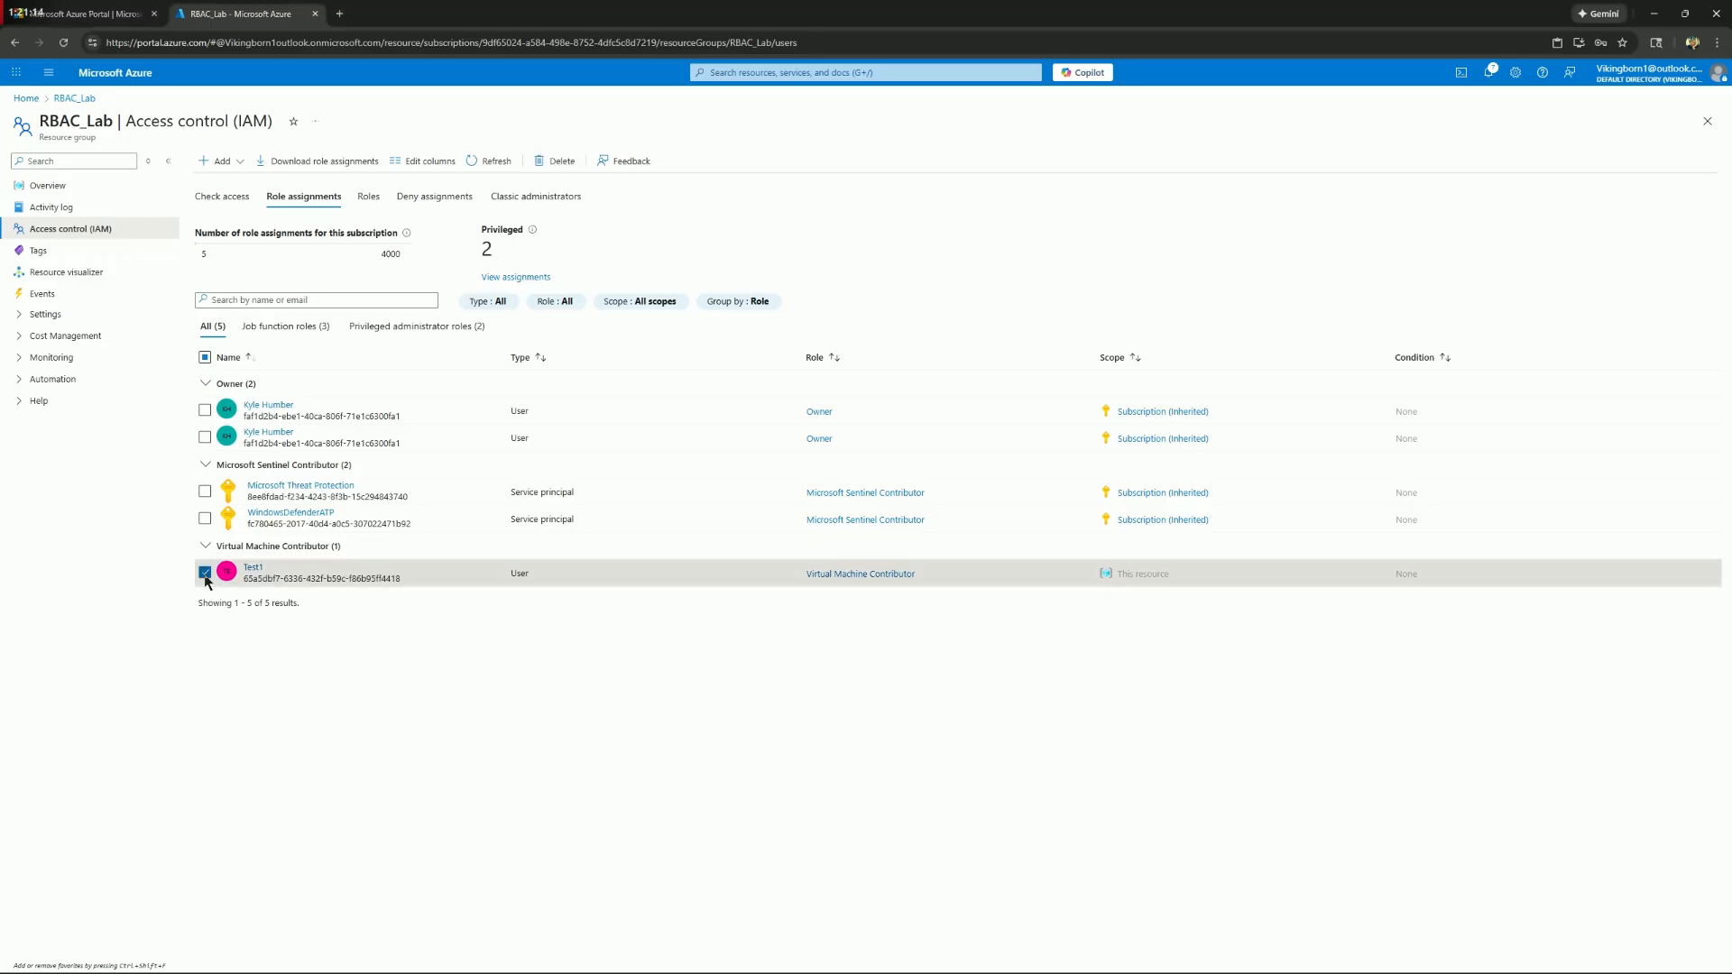
{"action": "left_click", "coordinate": [556, 164]}
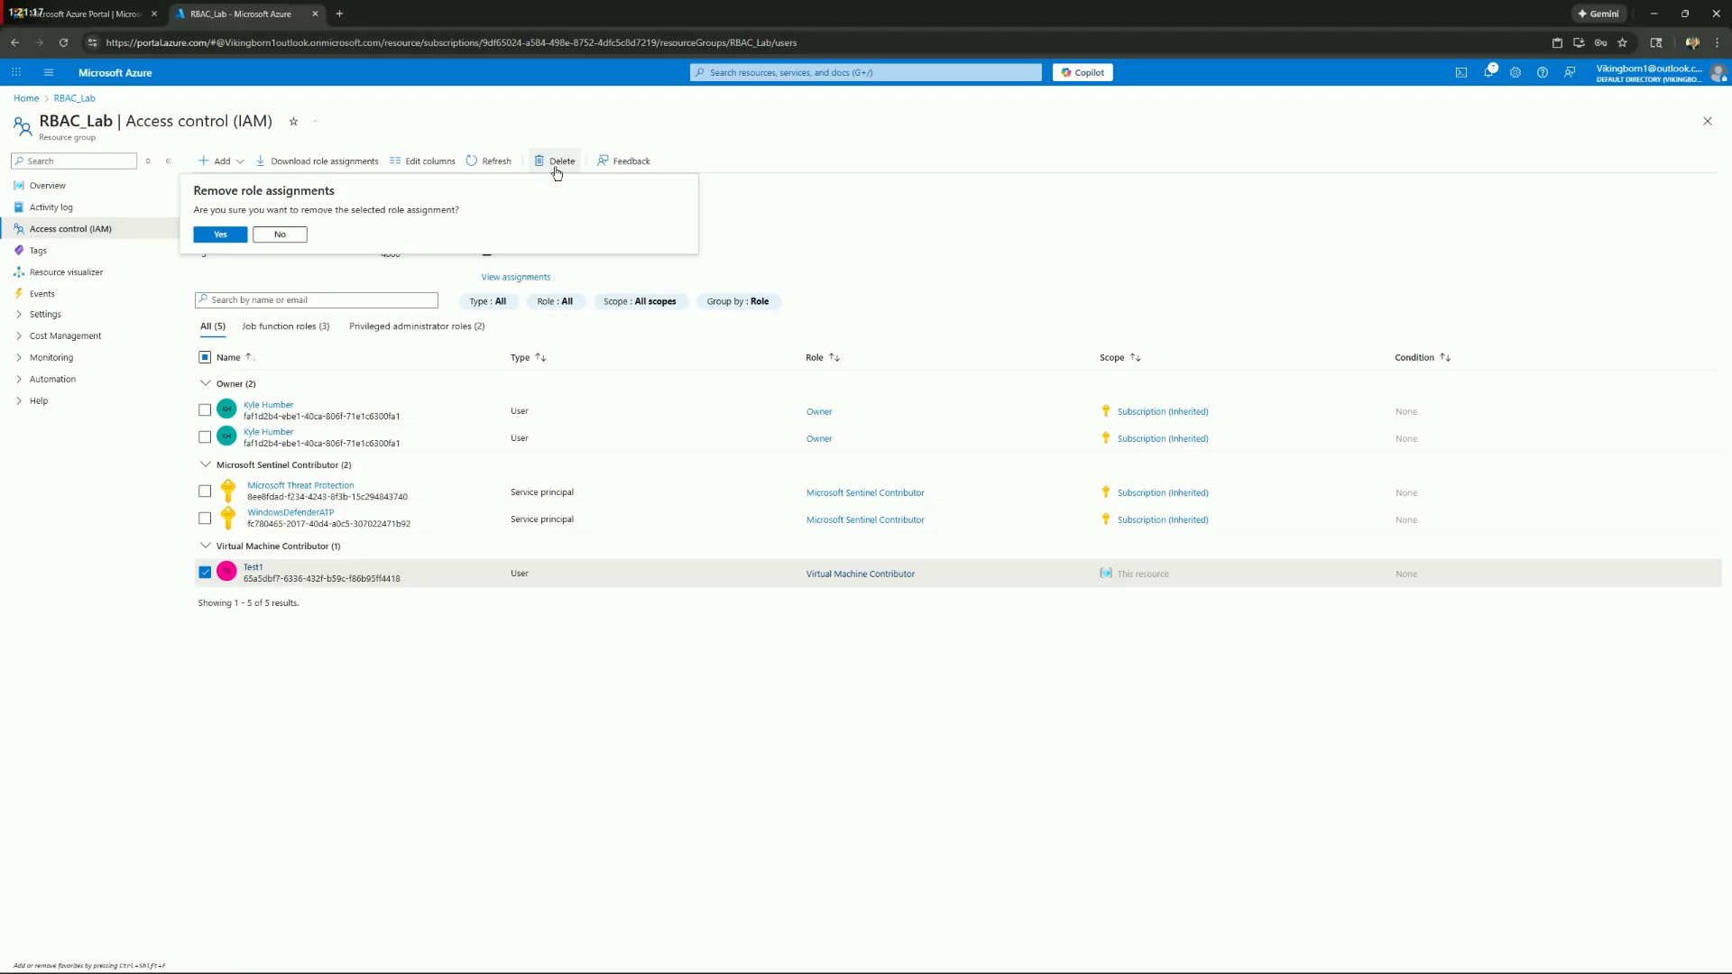
{"action": "left_click", "coordinate": [237, 235]}
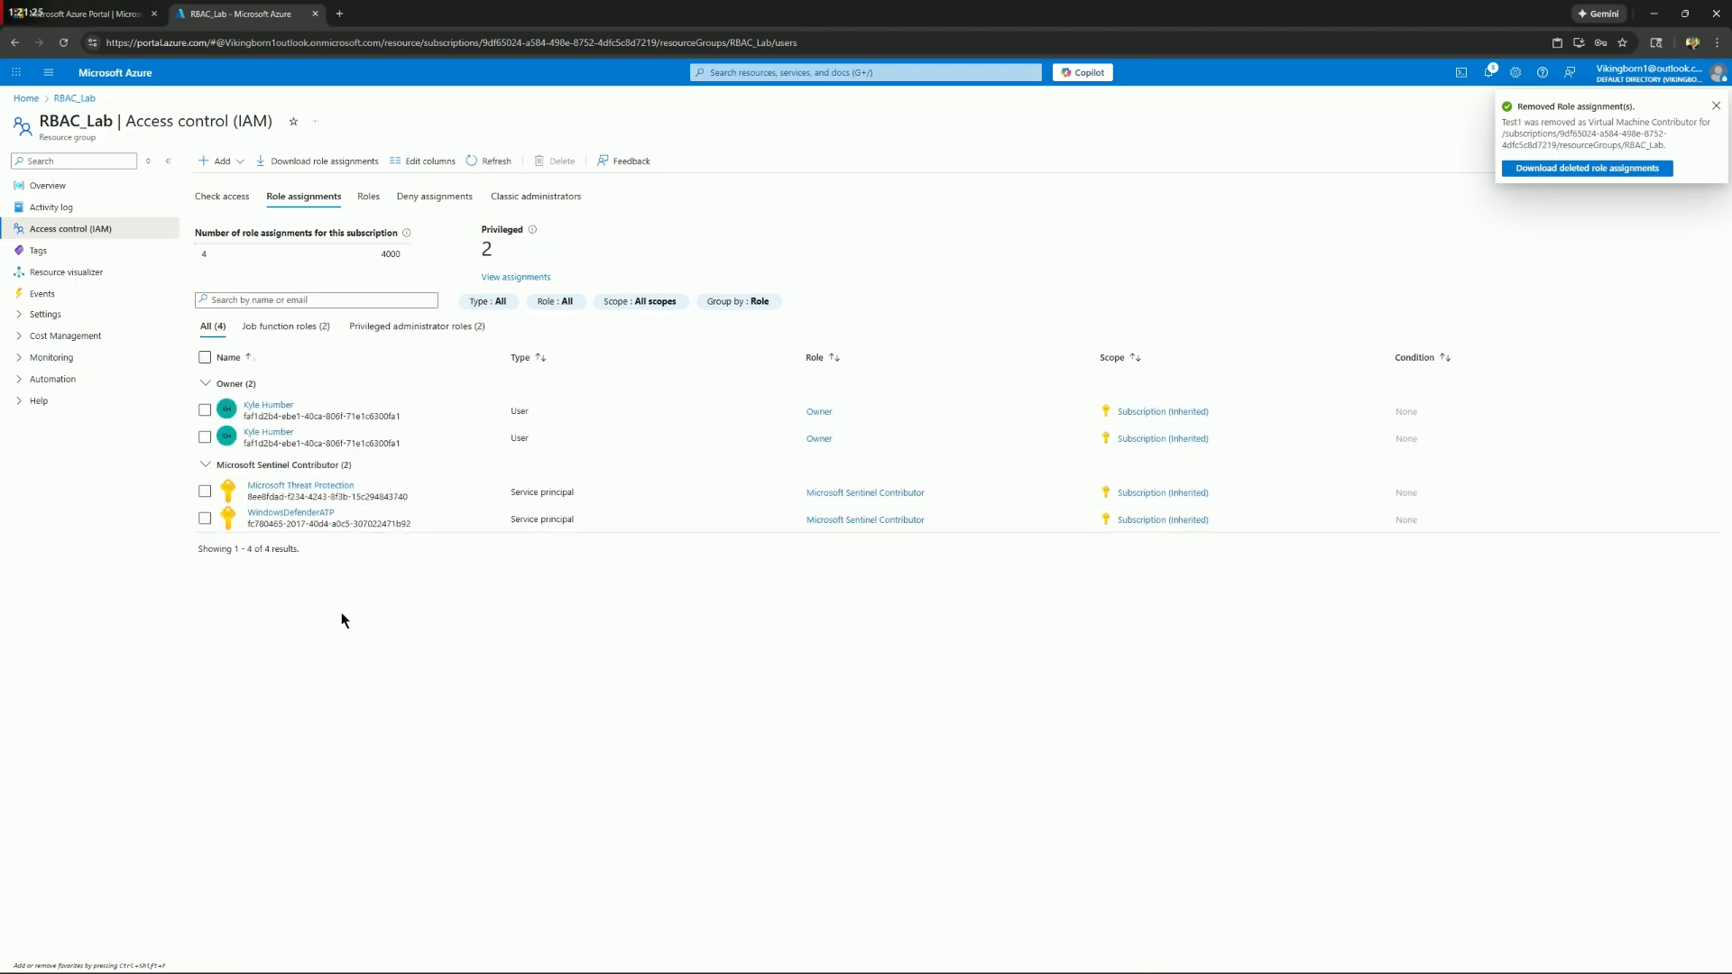
Assign the Reader role to the Test1 user on the RBAC_Lab resource group
{"action": "left_click", "coordinate": [216, 164]}
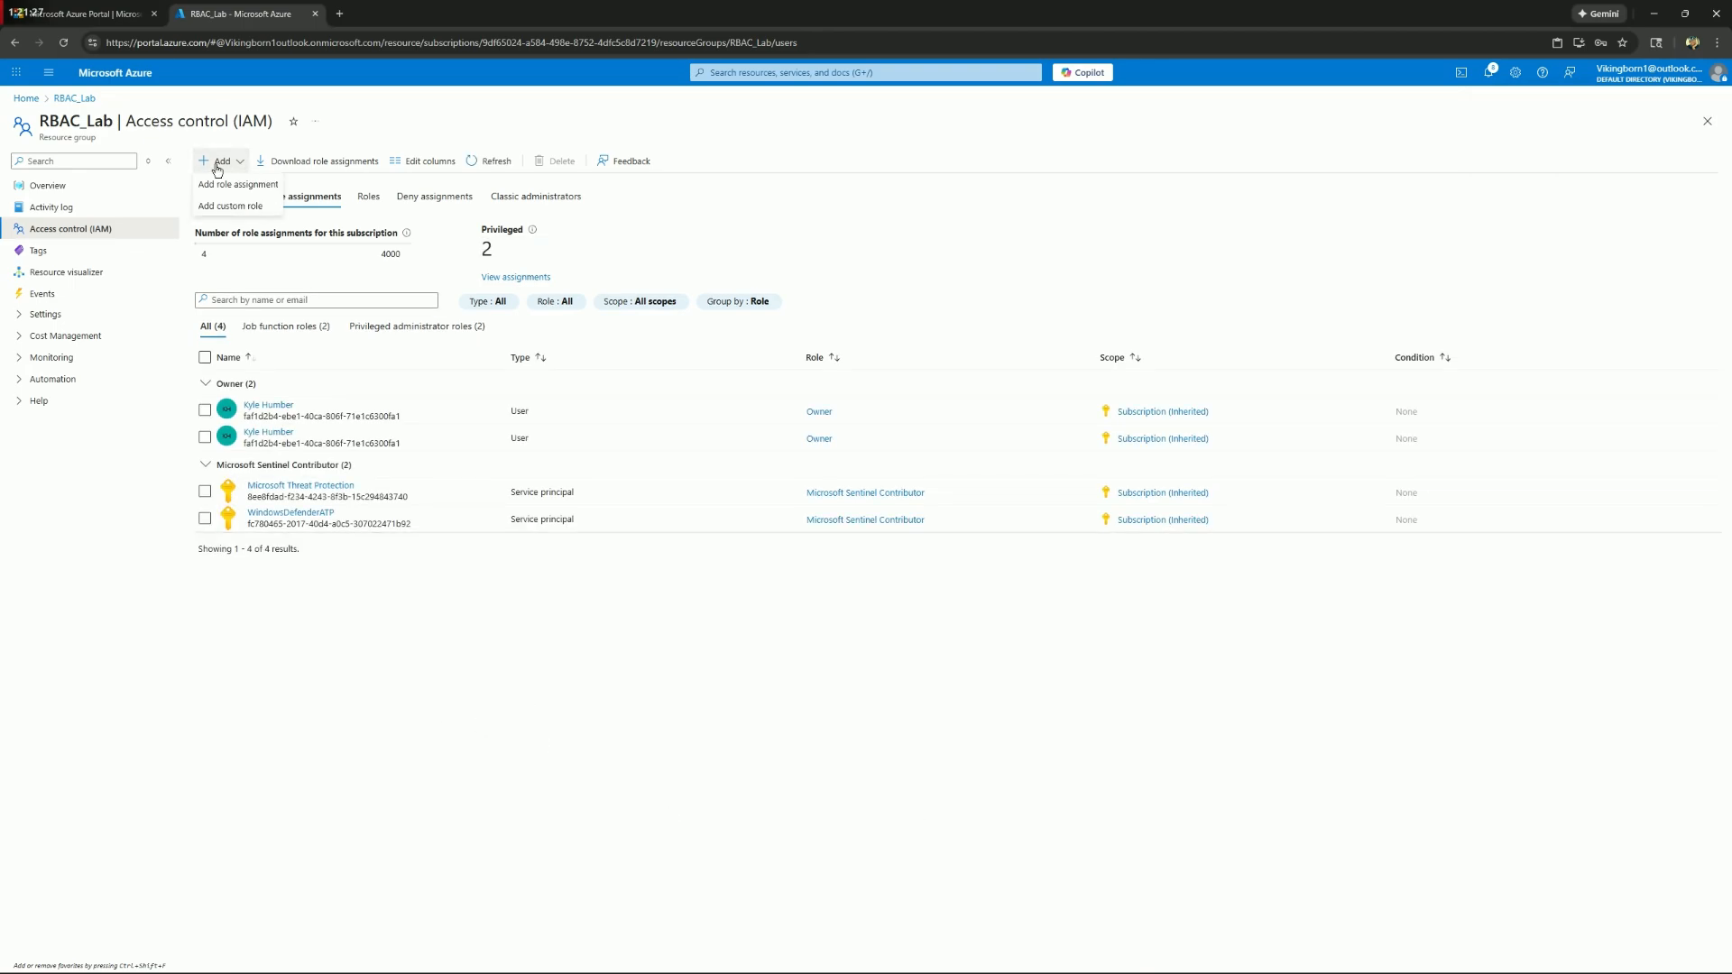
{"action": "left_click", "coordinate": [242, 185]}
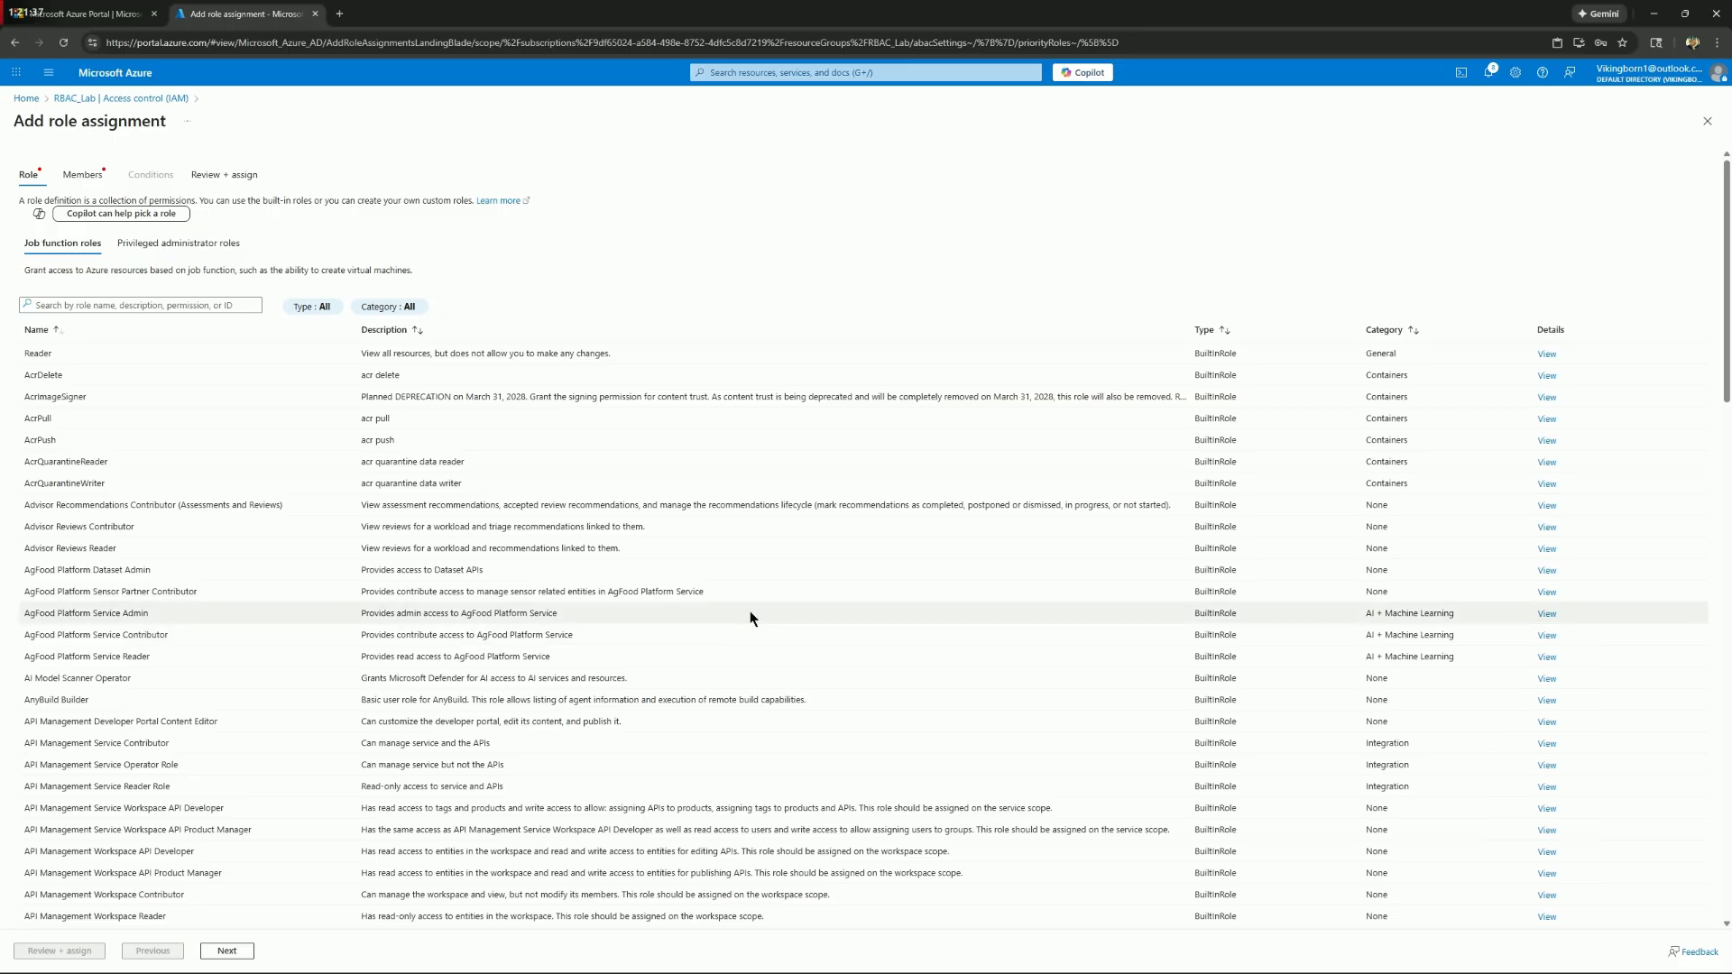
{"action": "left_click", "coordinate": [122, 350]}
{"action": "left_click", "coordinate": [80, 176]}
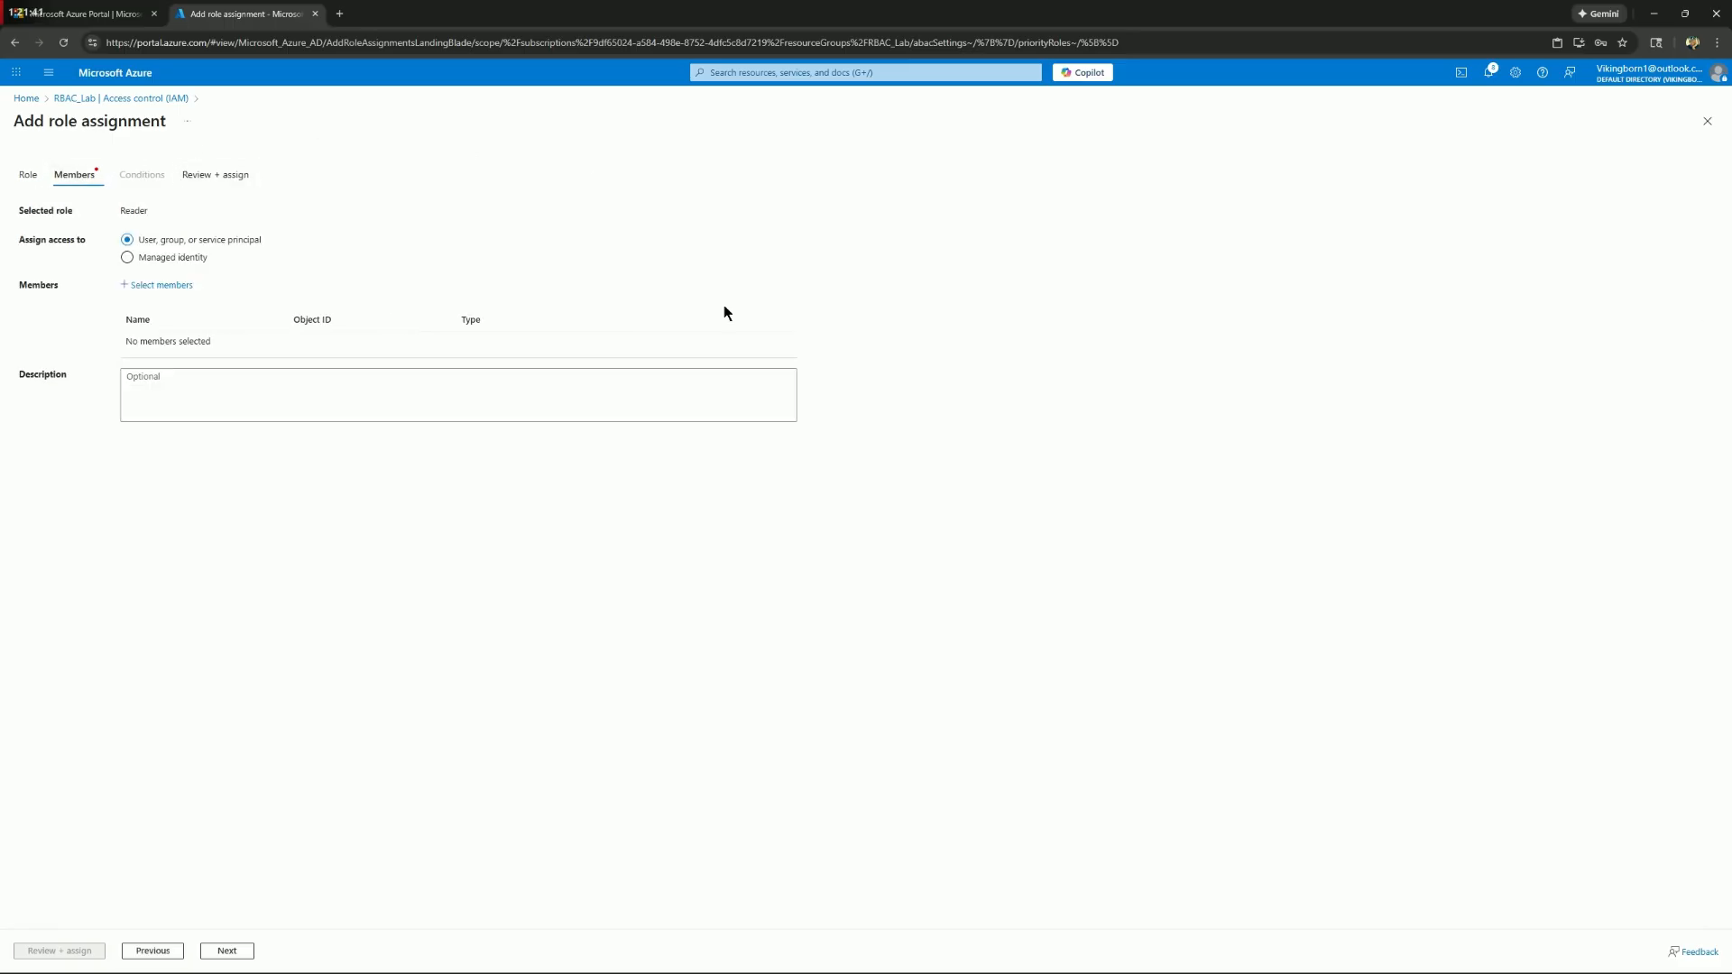
{"action": "left_click", "coordinate": [166, 287]}
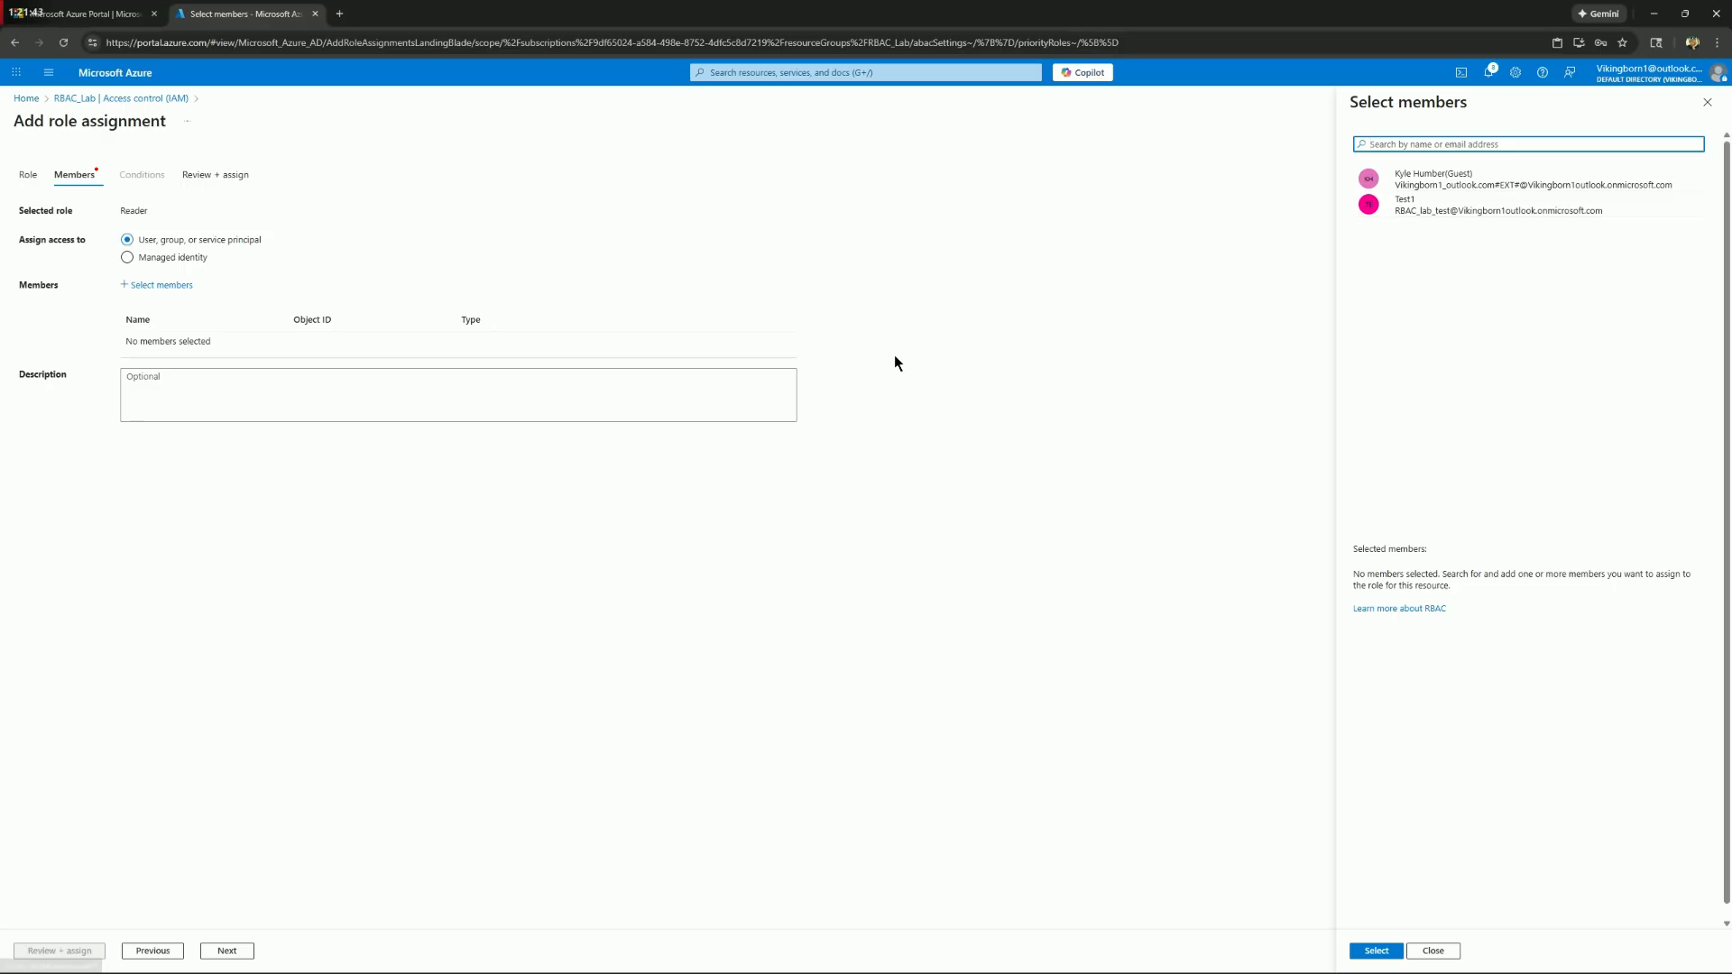
{"action": "left_click", "coordinate": [1438, 210]}
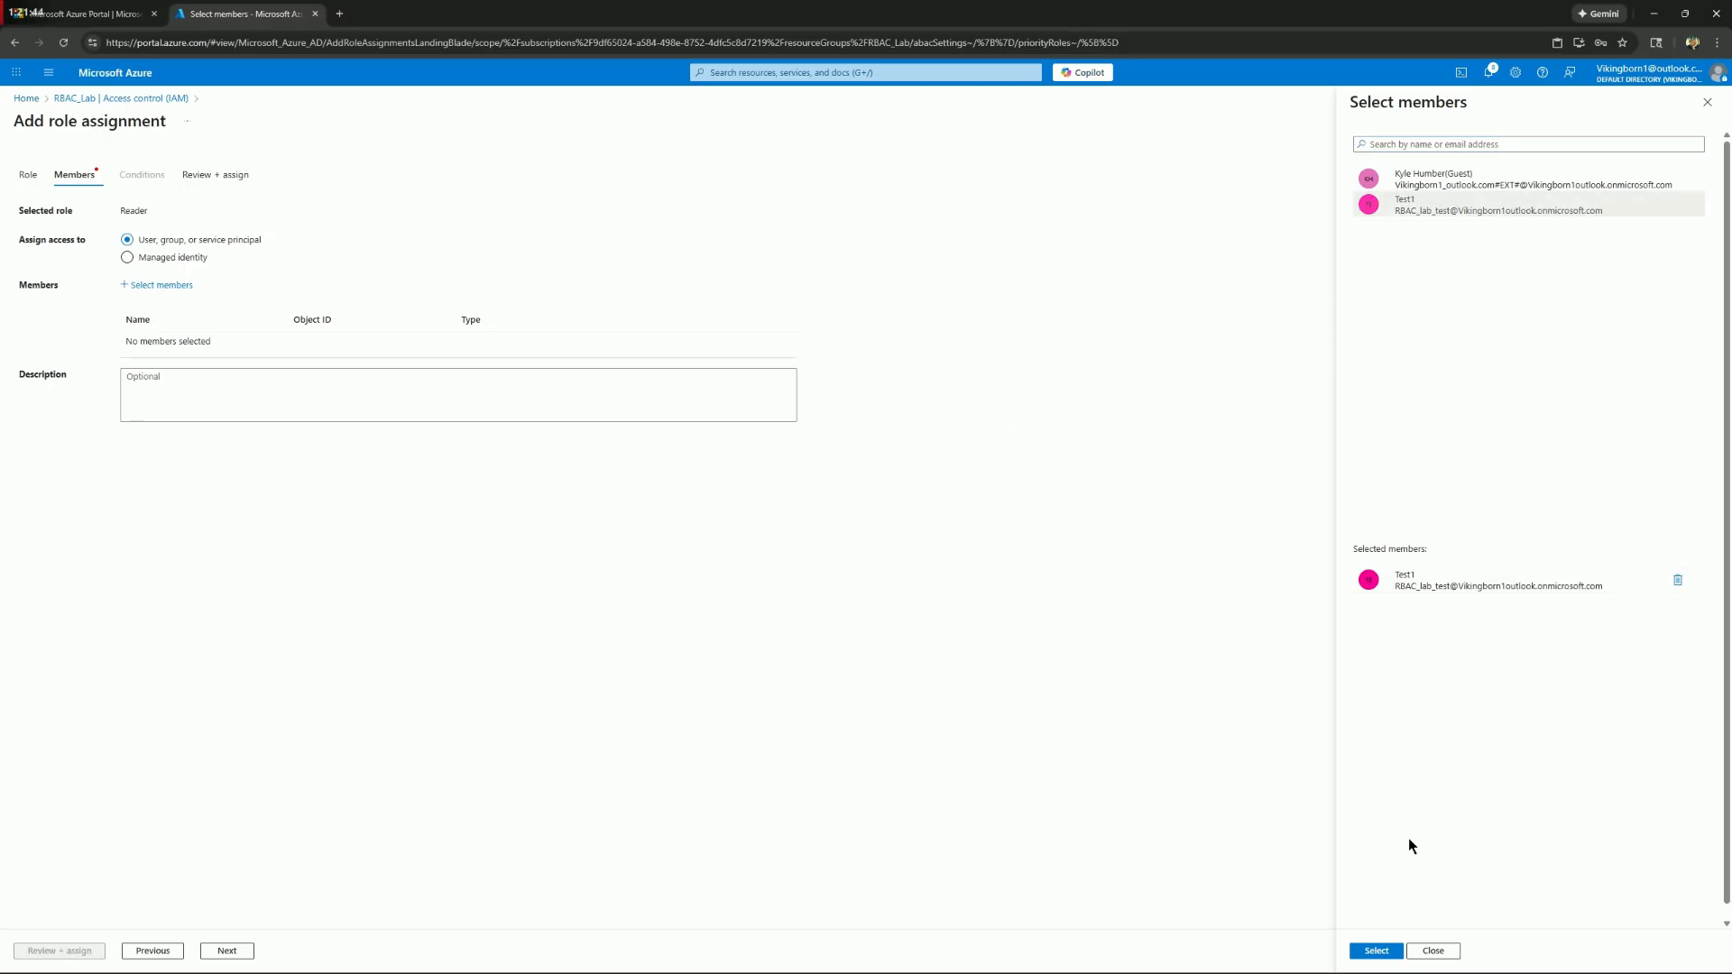
{"action": "left_click", "coordinate": [1376, 951]}
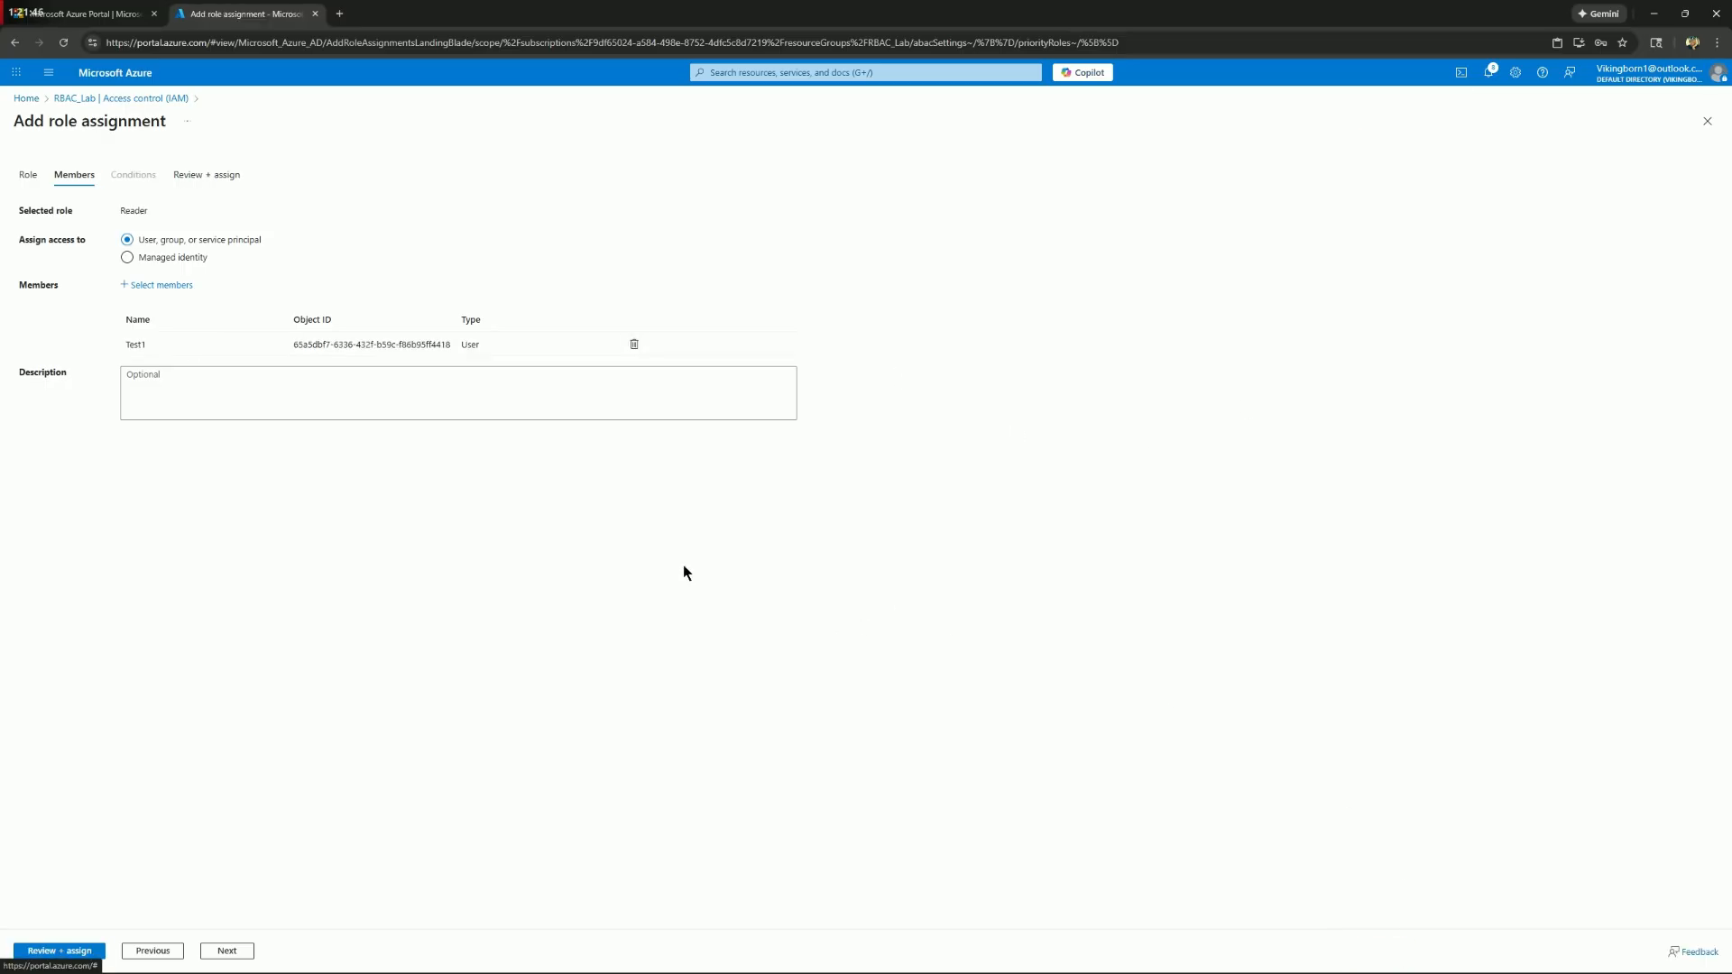
{"action": "left_click", "coordinate": [72, 951]}
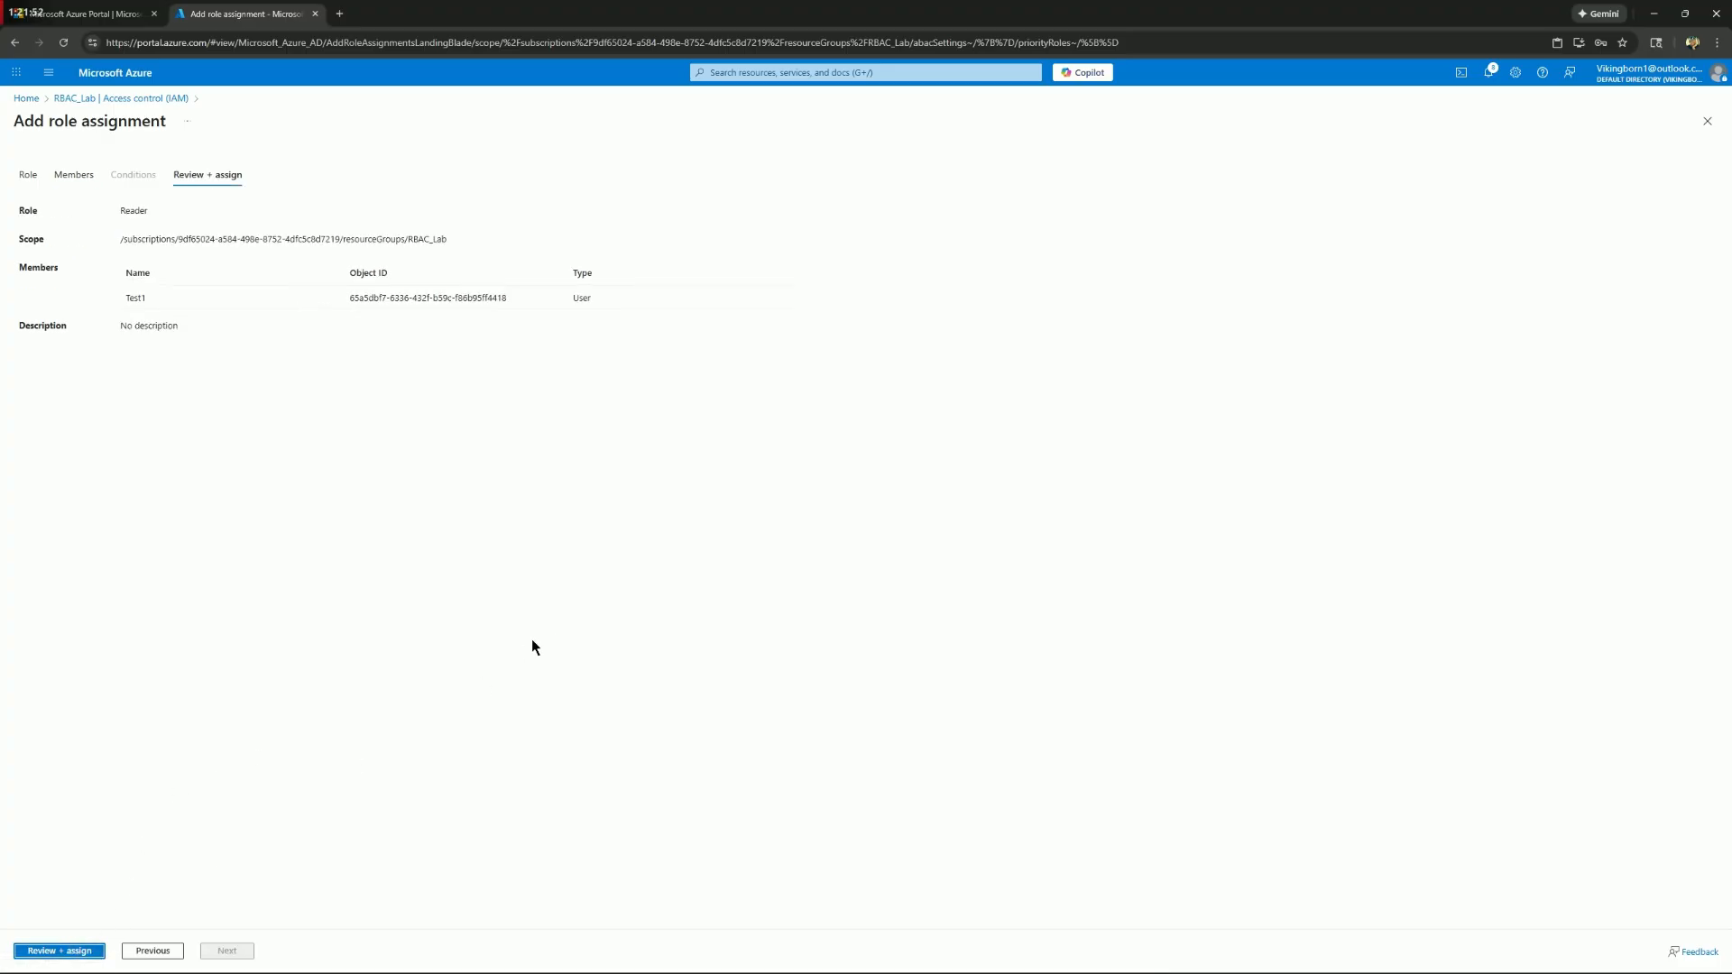
{"action": "left_click", "coordinate": [90, 952]}
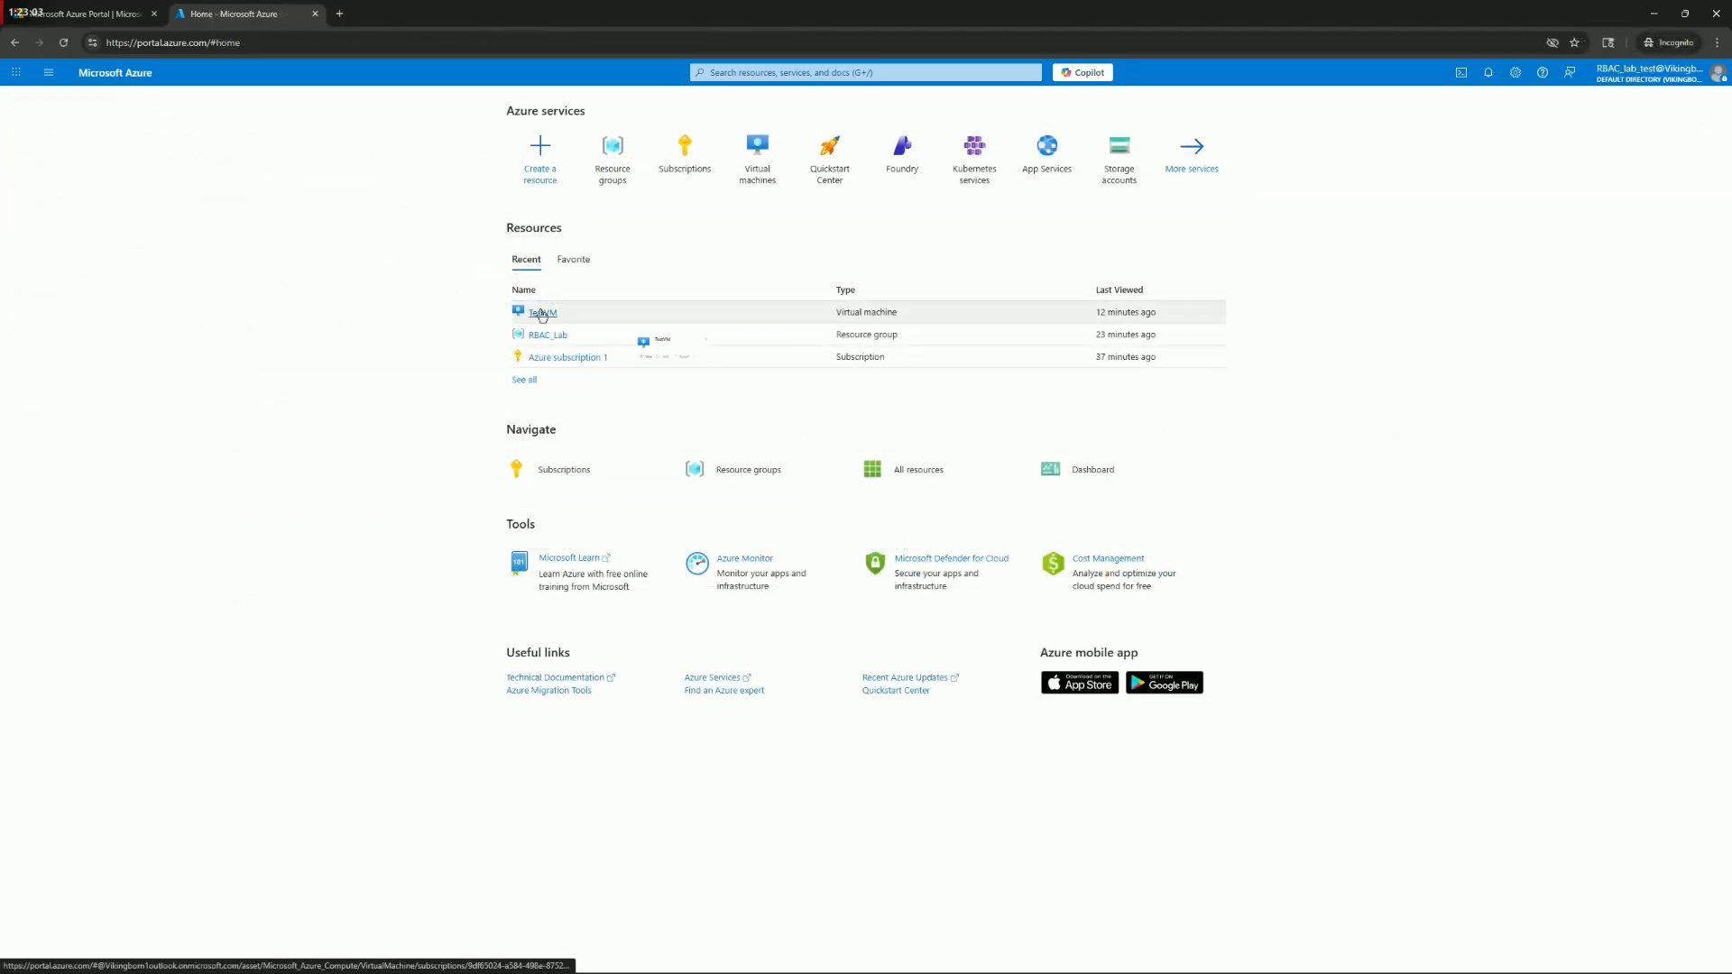
Open TestVM and view the signed-in test account's own role assignments on the virtual machine
{"action": "left_click", "coordinate": [542, 315]}
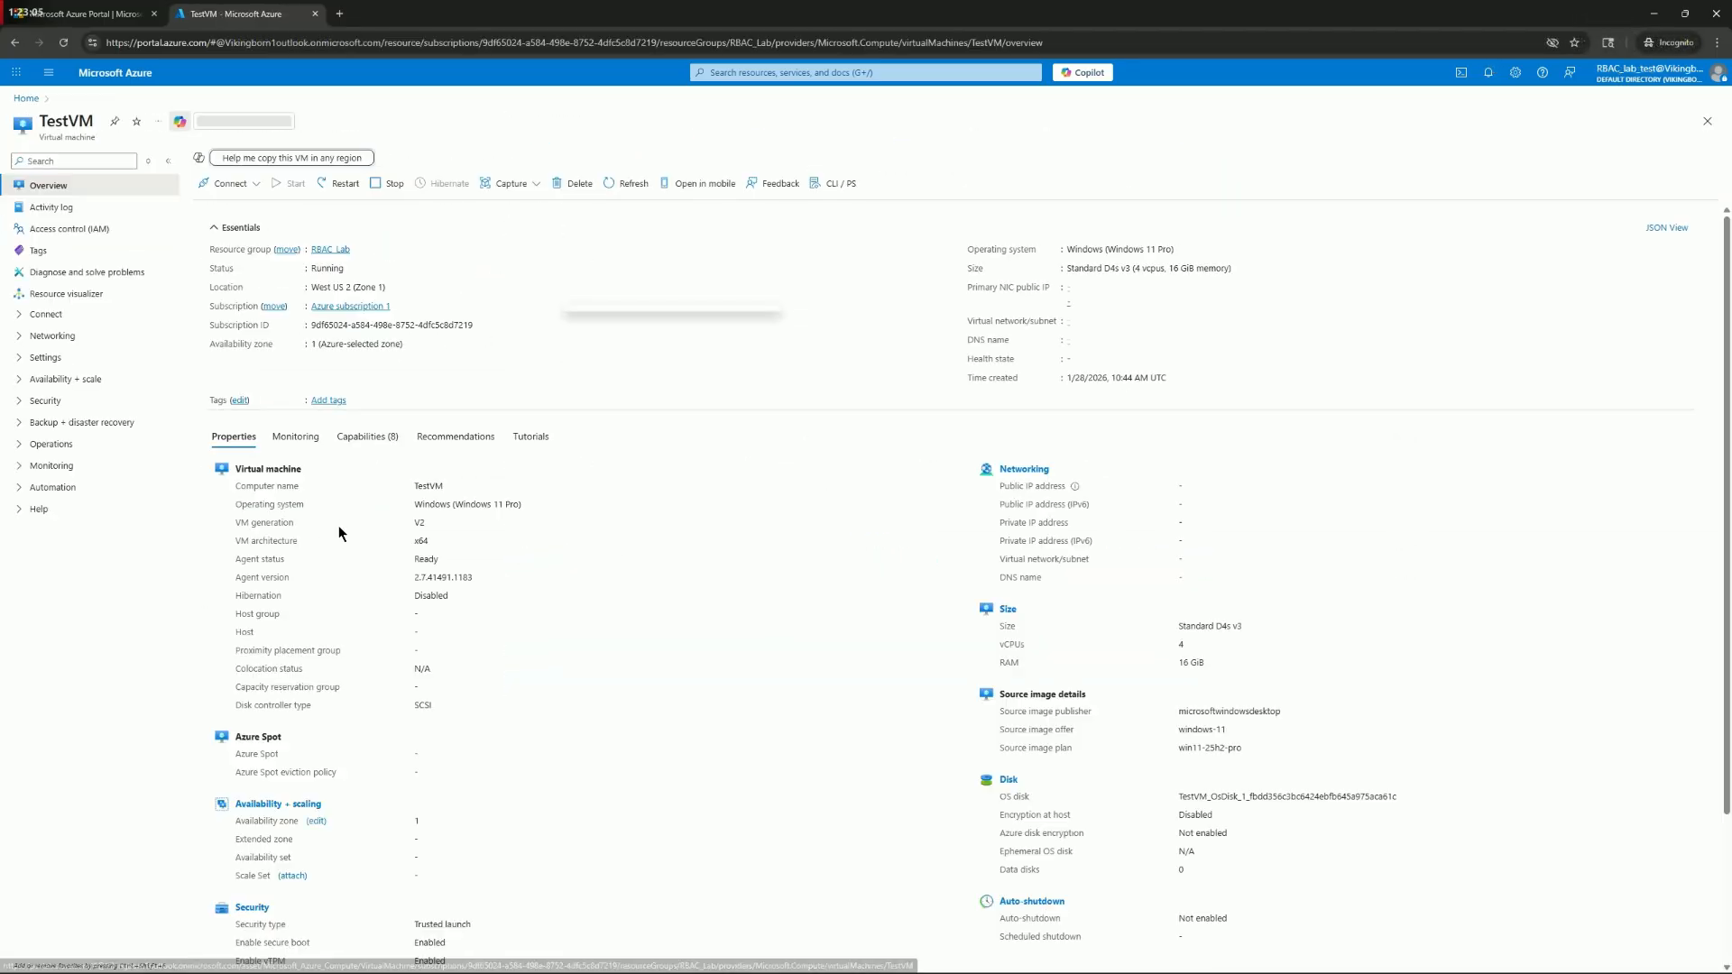
{"action": "left_click", "coordinate": [90, 229]}
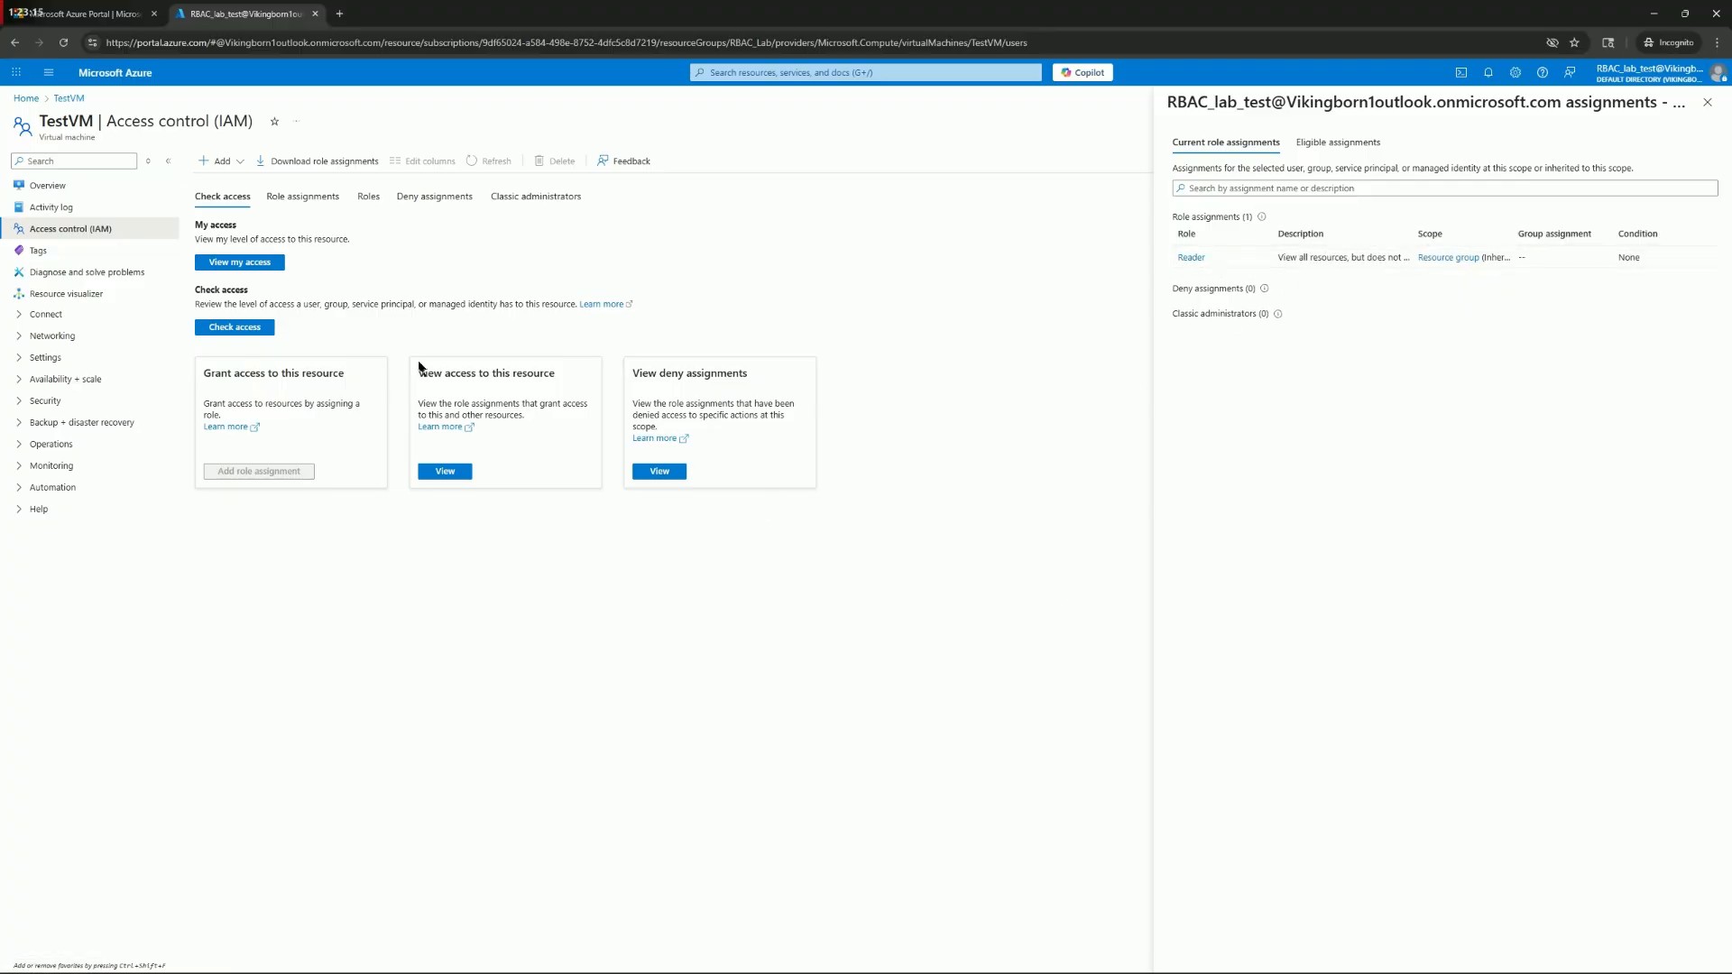
Return to TestVM's overview and try to resize the virtual machine to D2s_v3
{"action": "left_click", "coordinate": [33, 183]}
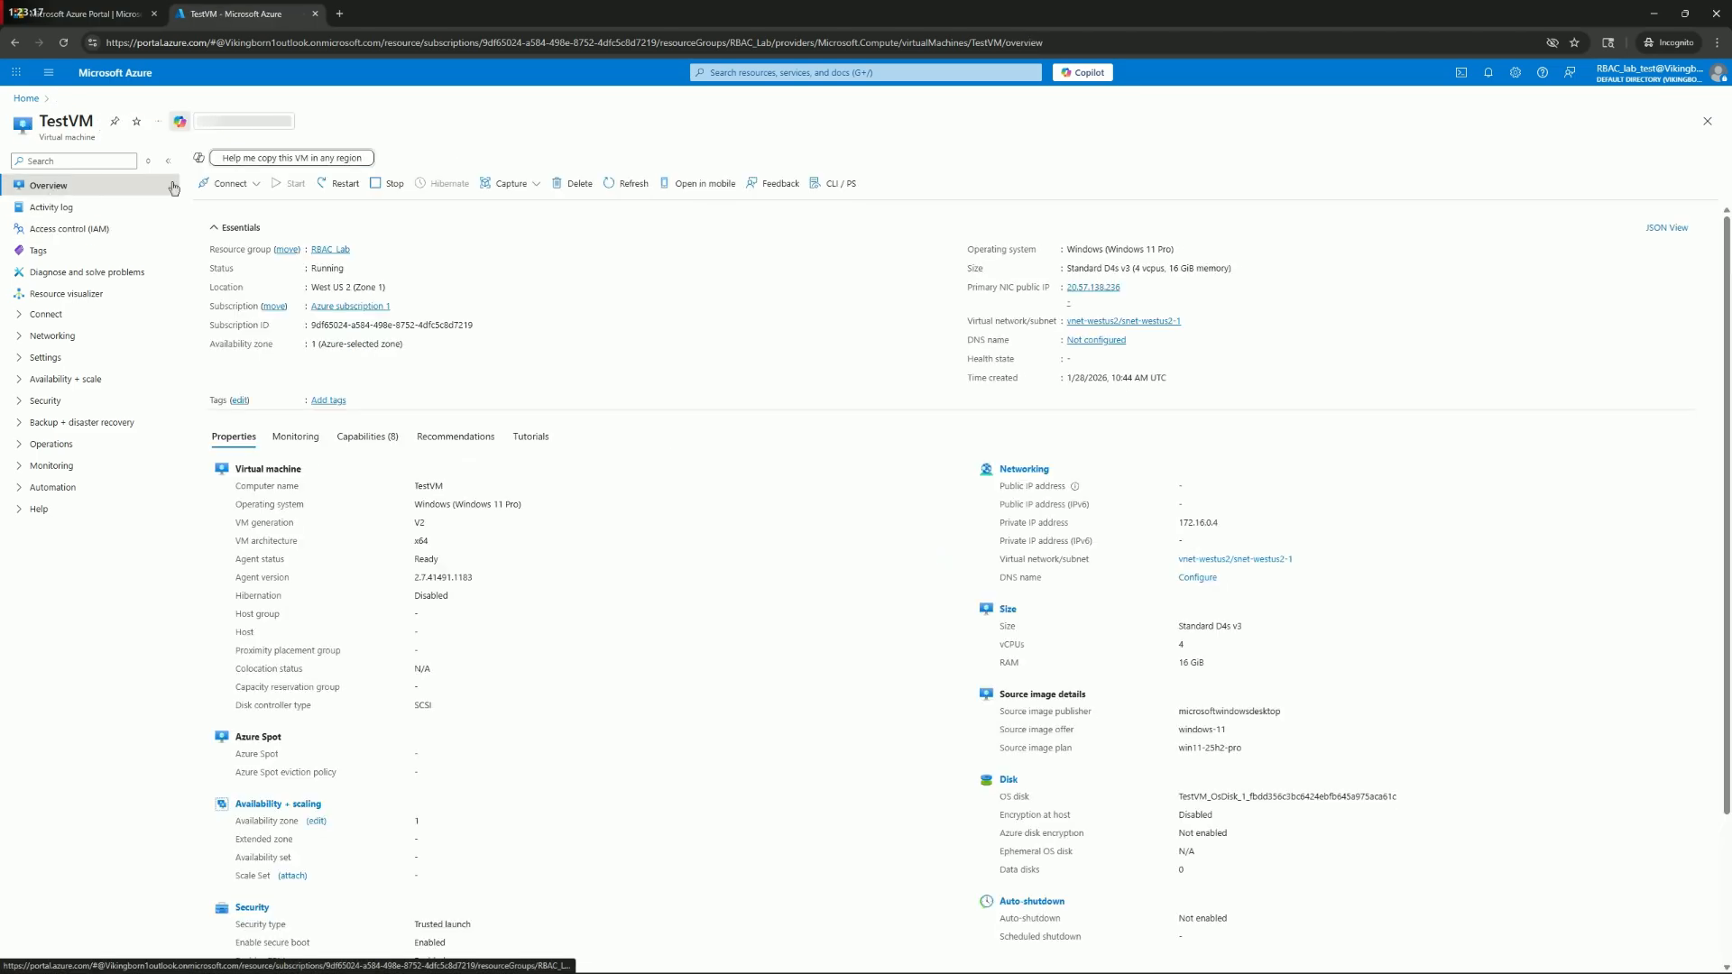
{"action": "left_click", "coordinate": [1009, 627]}
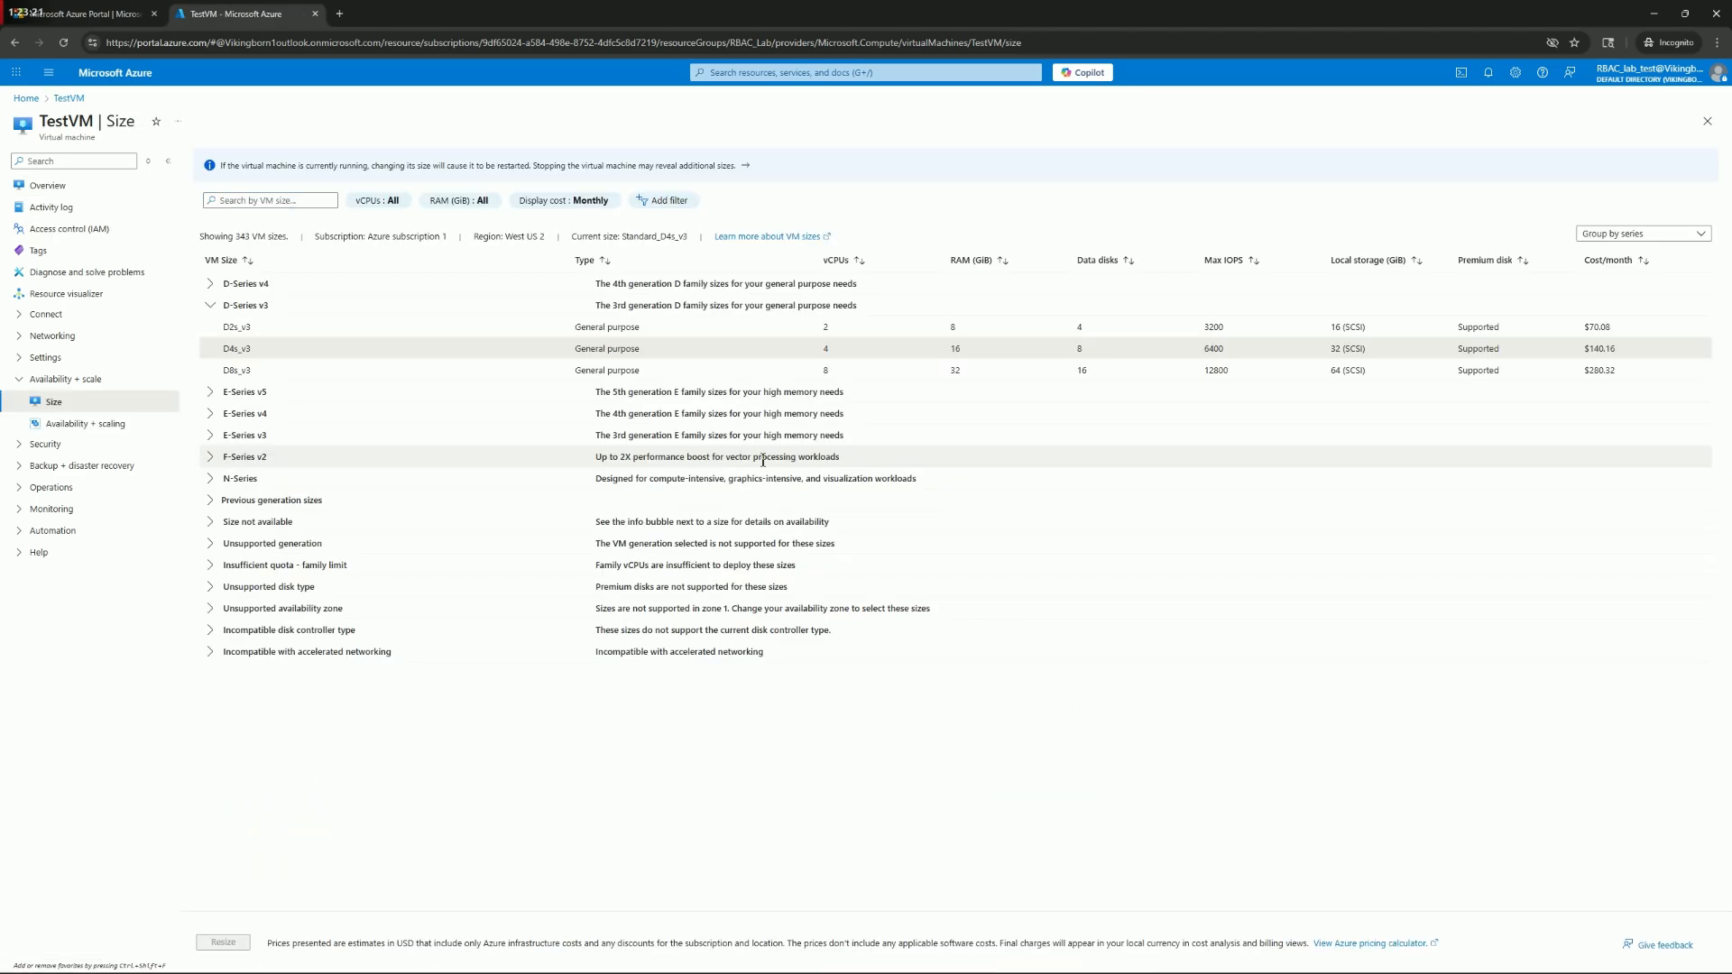
{"action": "left_click", "coordinate": [252, 325]}
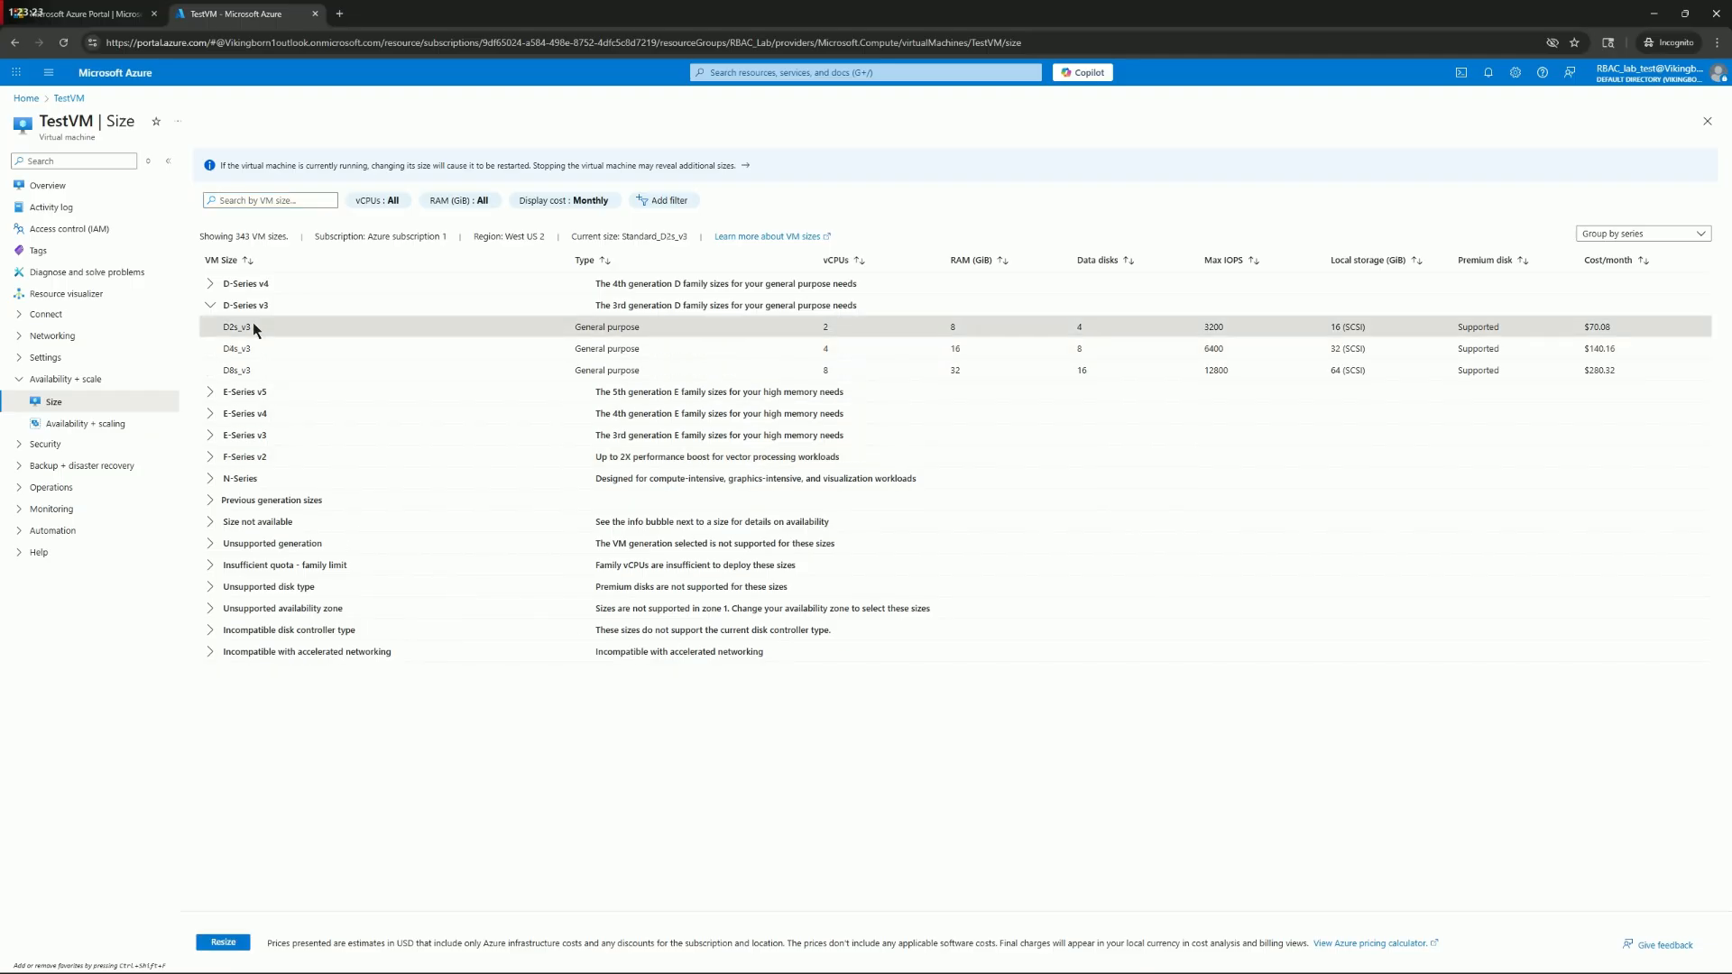
{"action": "left_click", "coordinate": [230, 944]}
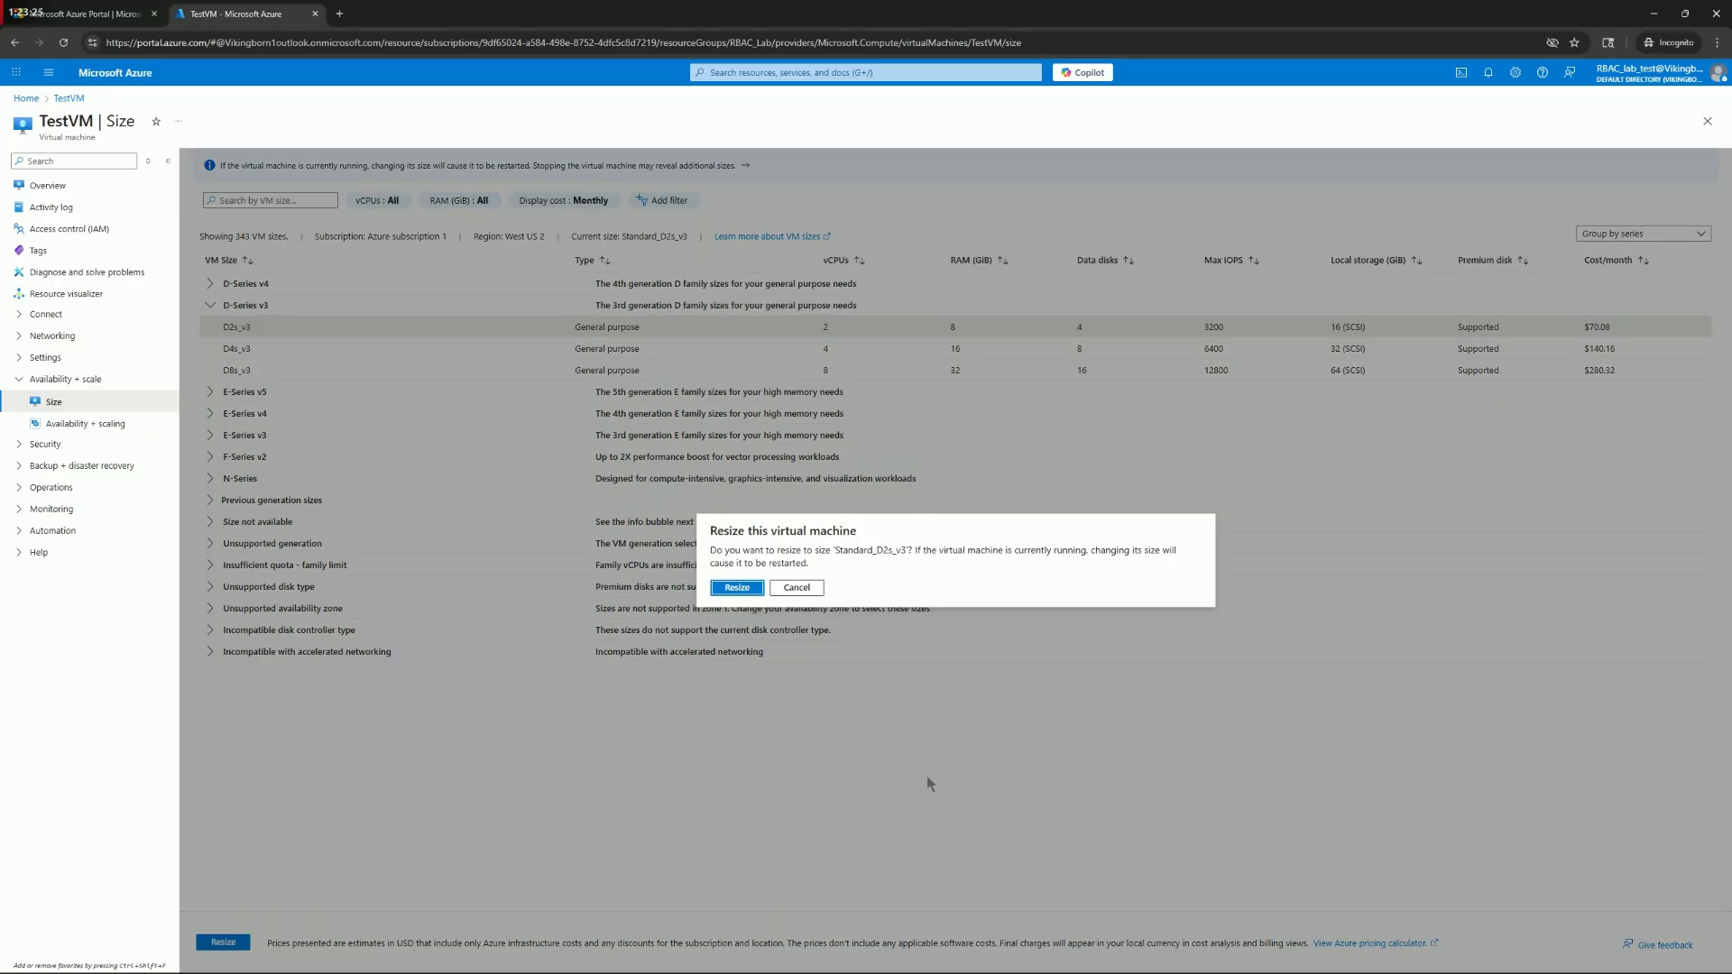
{"action": "left_click", "coordinate": [738, 591]}
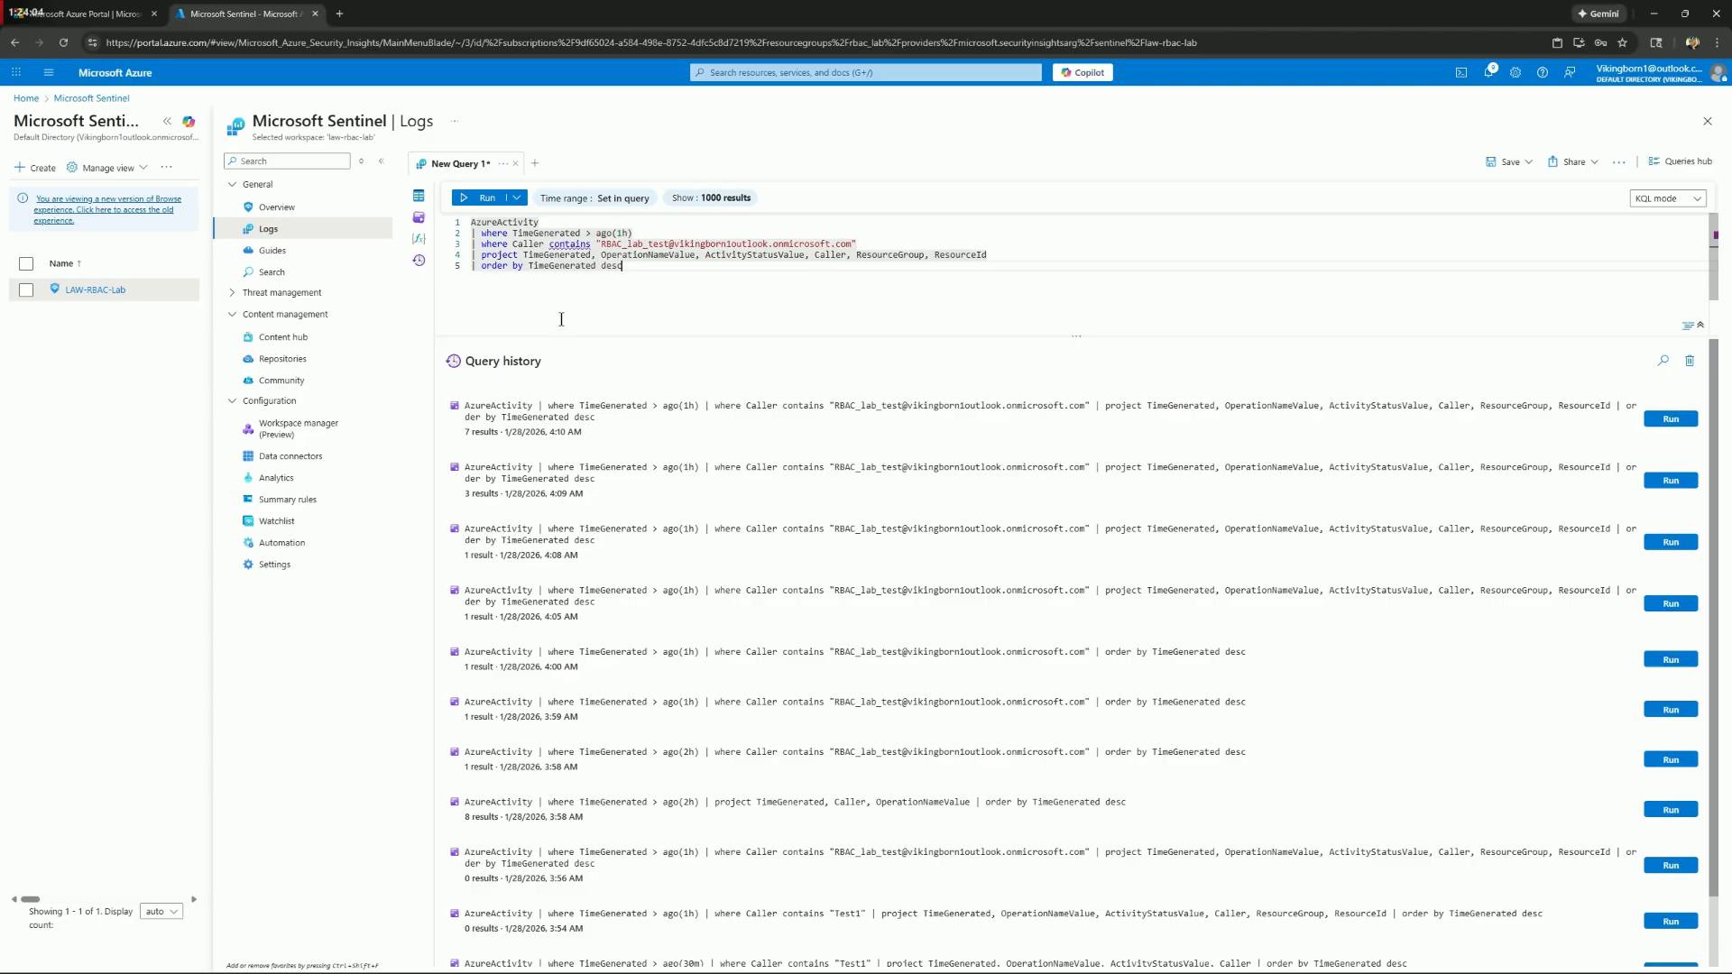
In Microsoft Sentinel Logs, replace the query with AzureActivity from ago(30m) where Caller contains the test account's e-mail, ordered by TimeGenerated desc, and run it
{"action": "left_click_drag", "start_coordinate": [631, 267], "coordinate": [458, 215]}
{"action": "key", "text": "Delete"}
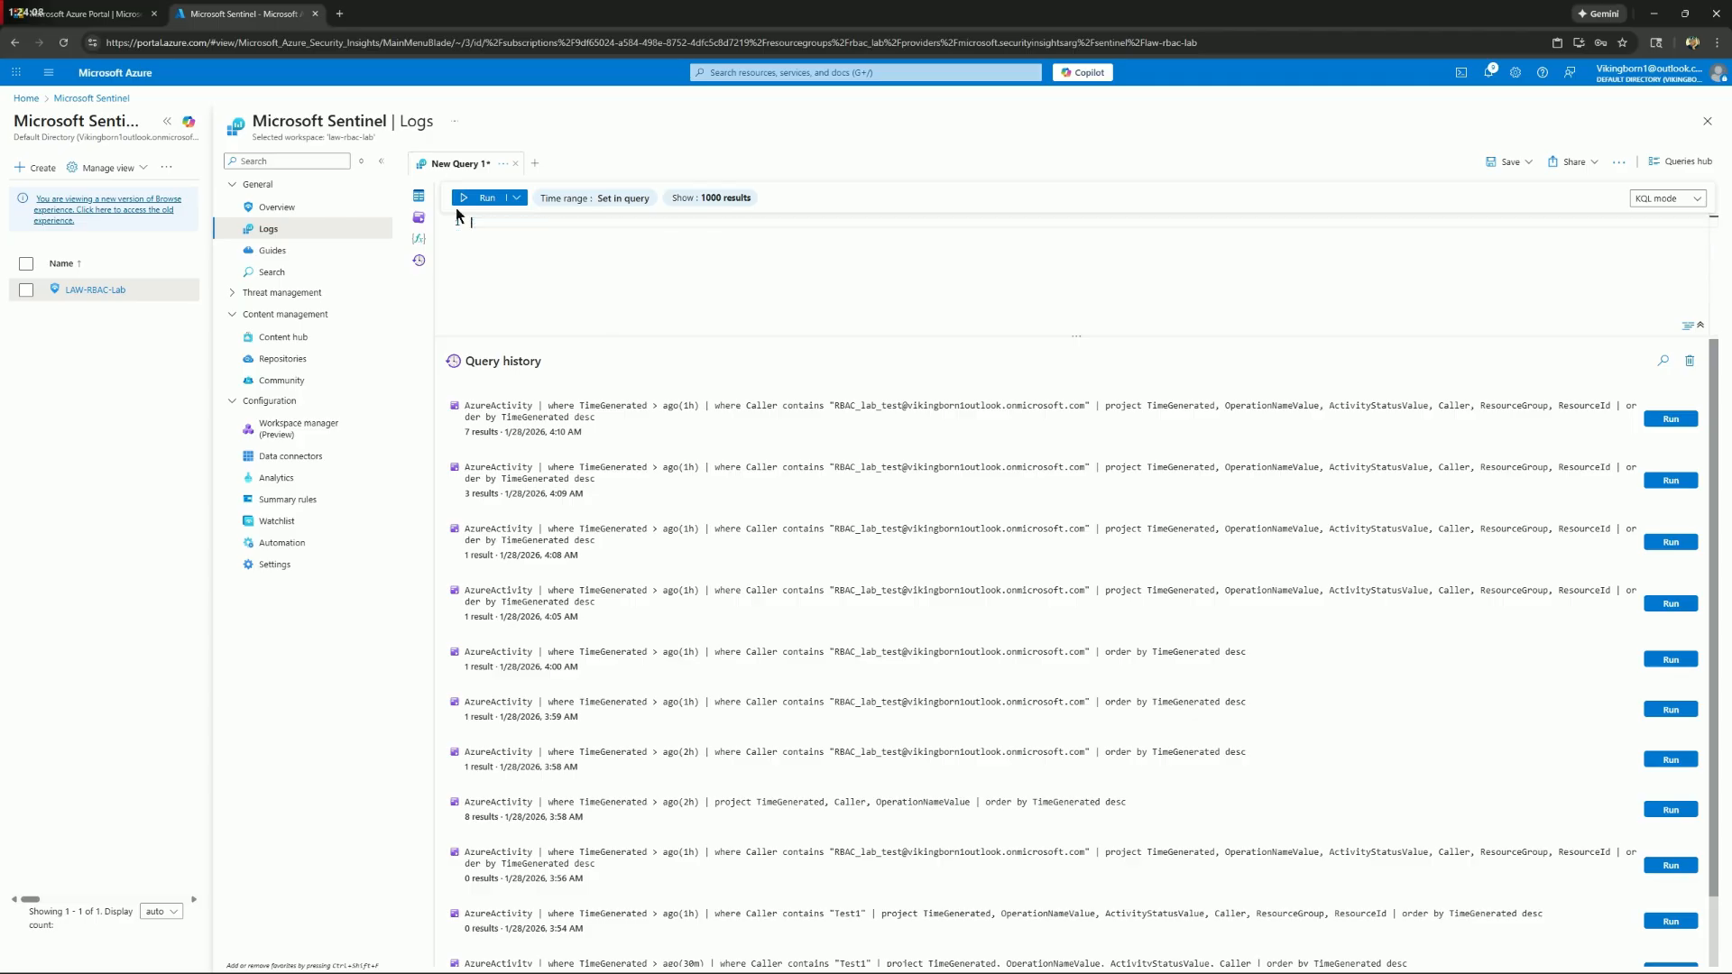
{"action": "key", "text": "ctrl+v"}
{"action": "left_click", "coordinate": [464, 197]}
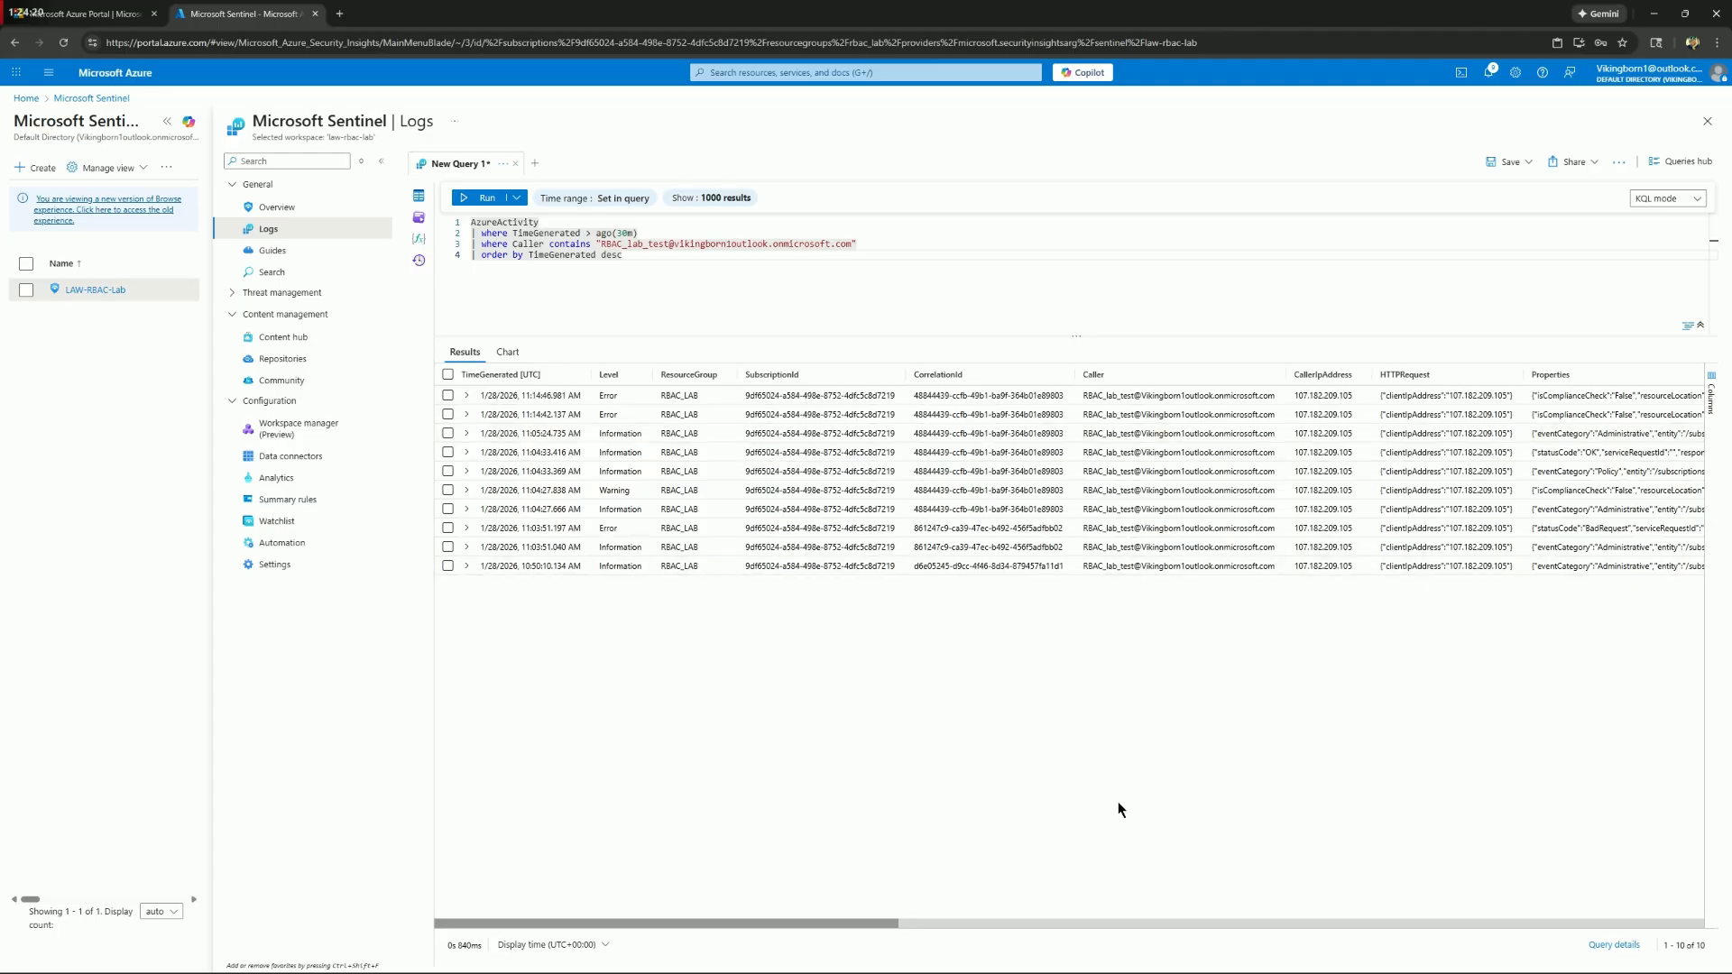
Examine all columns of the AzureActivity results, including operation and activity status, and return to the portal home, discarding unsaved query edits
{"action": "left_click_drag", "start_coordinate": [842, 922], "coordinate": [1683, 906]}
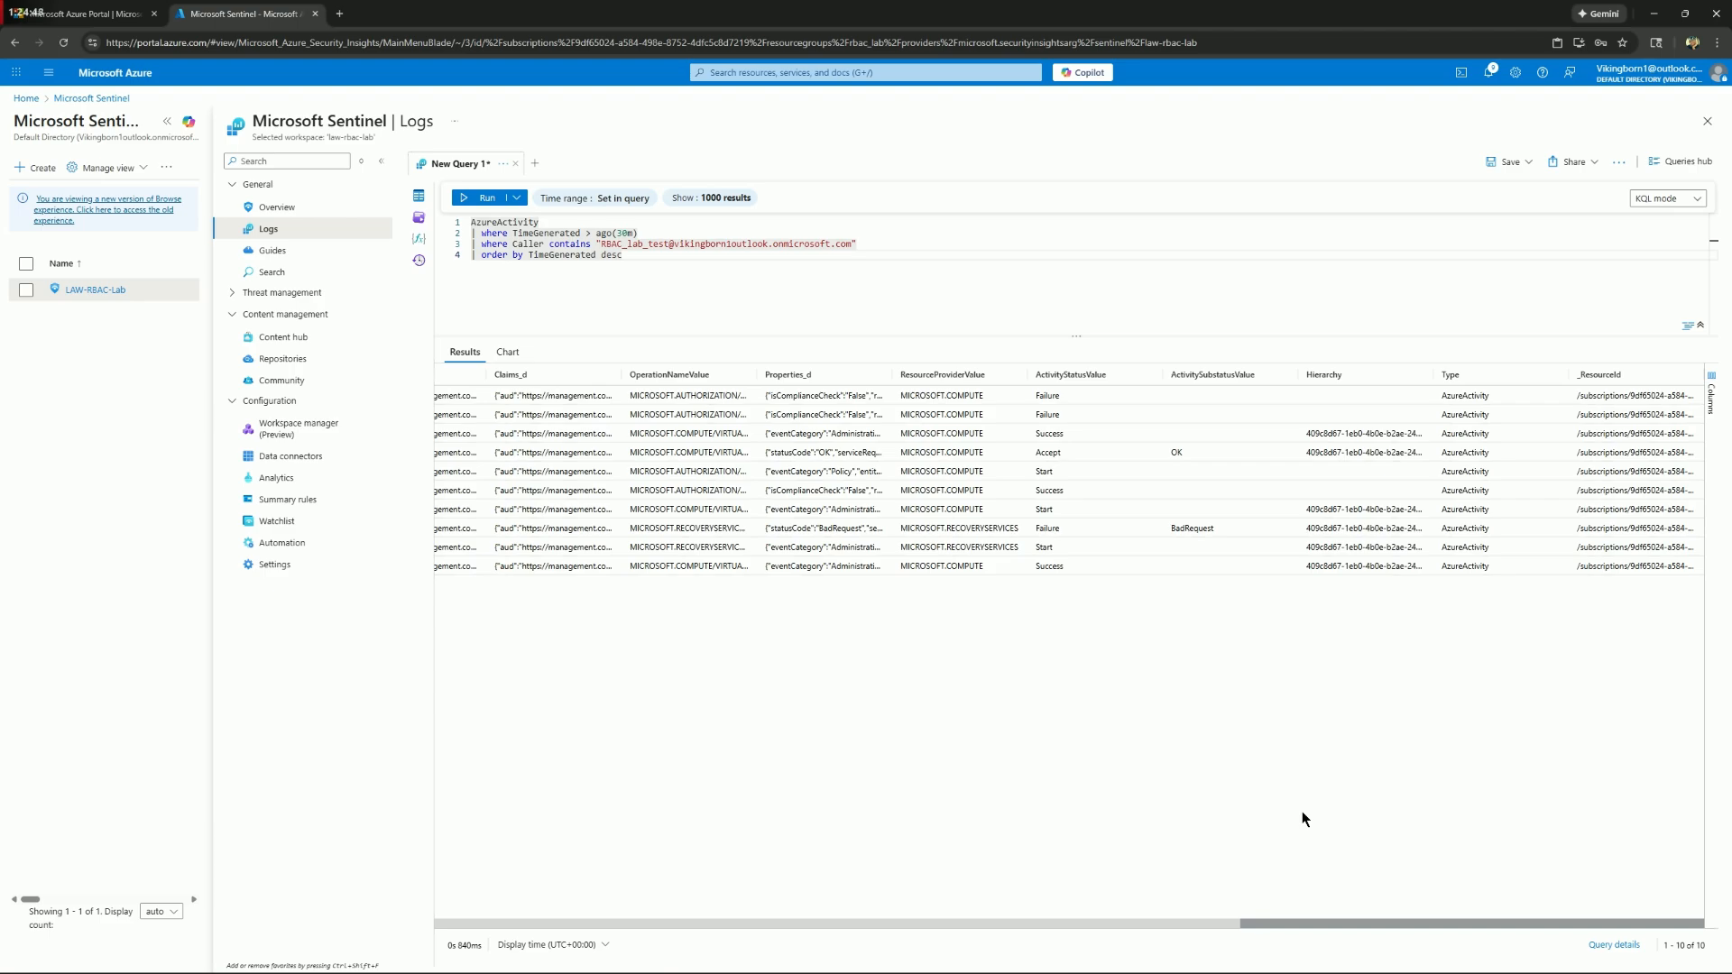
{"action": "left_click_drag", "start_coordinate": [1368, 927], "coordinate": [276, 896]}
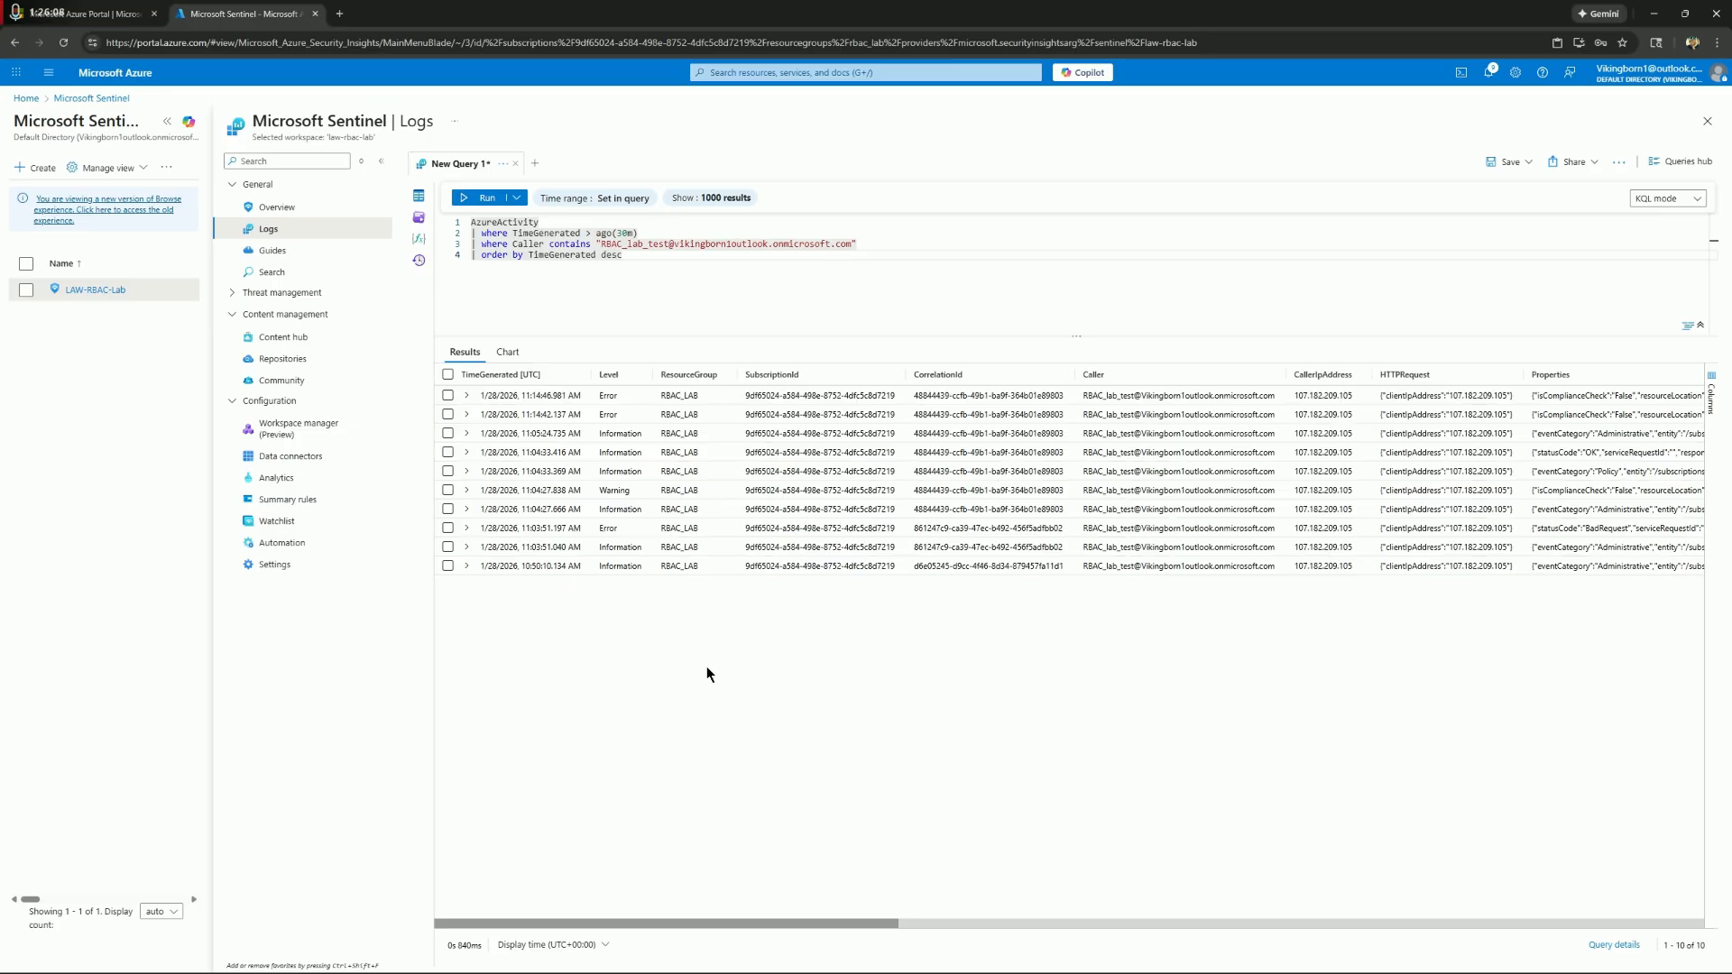
{"action": "left_click", "coordinate": [27, 99]}
{"action": "left_click", "coordinate": [926, 144]}
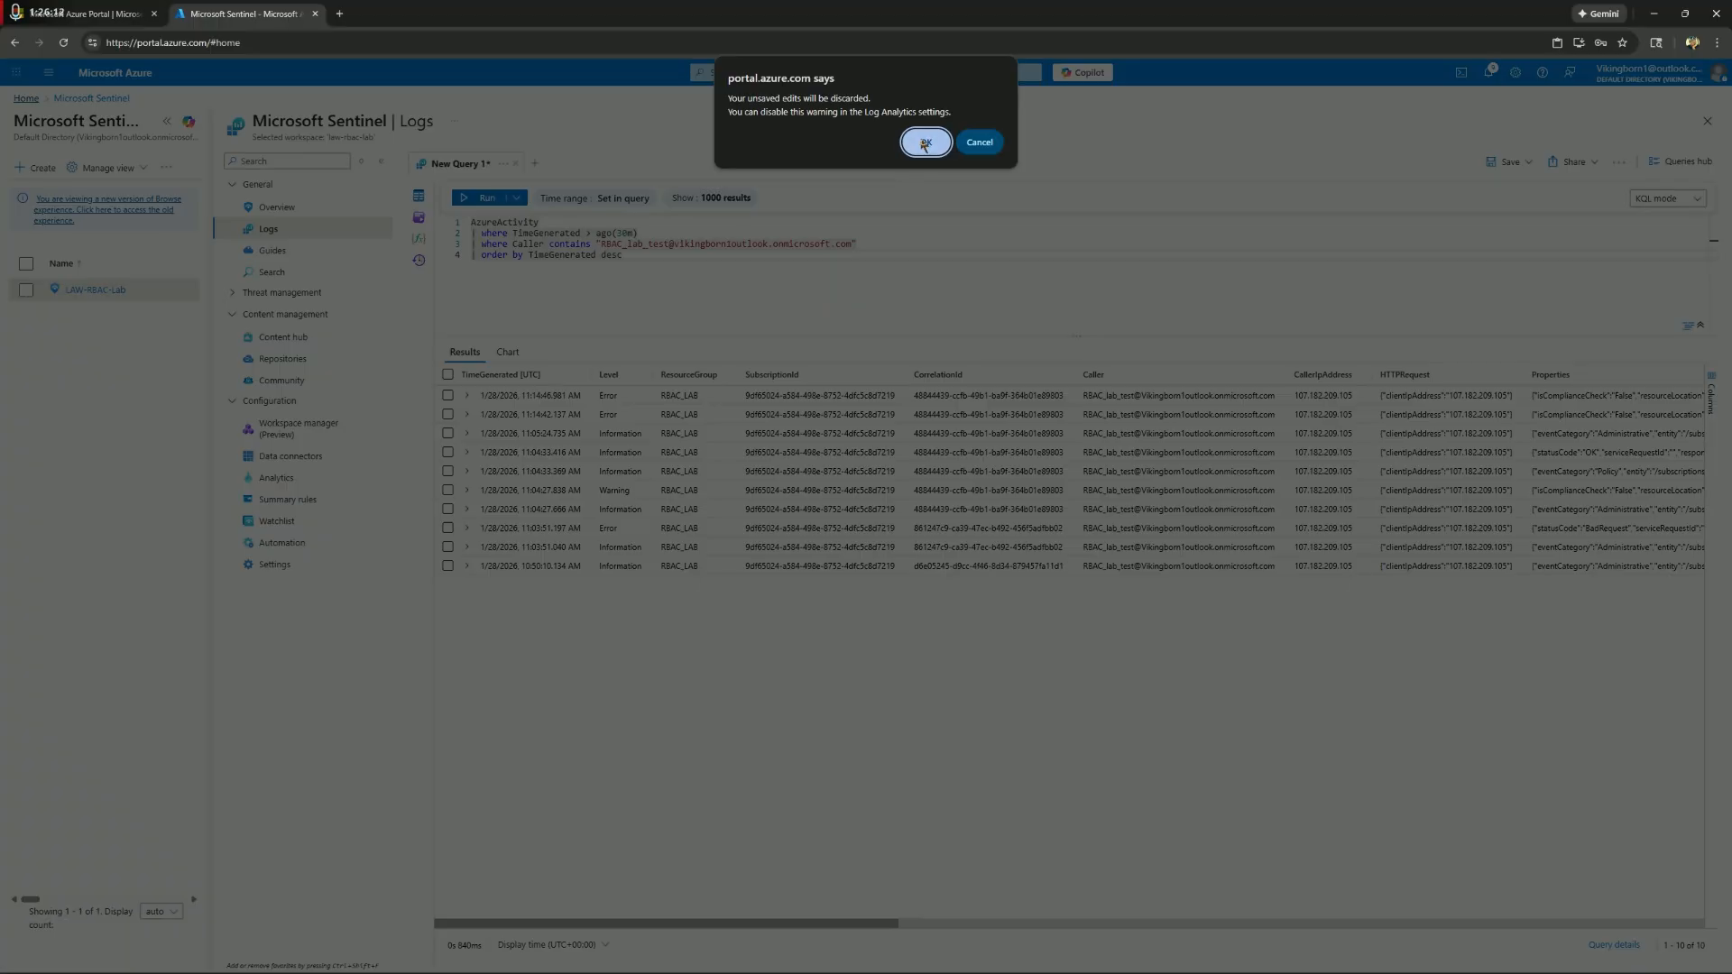